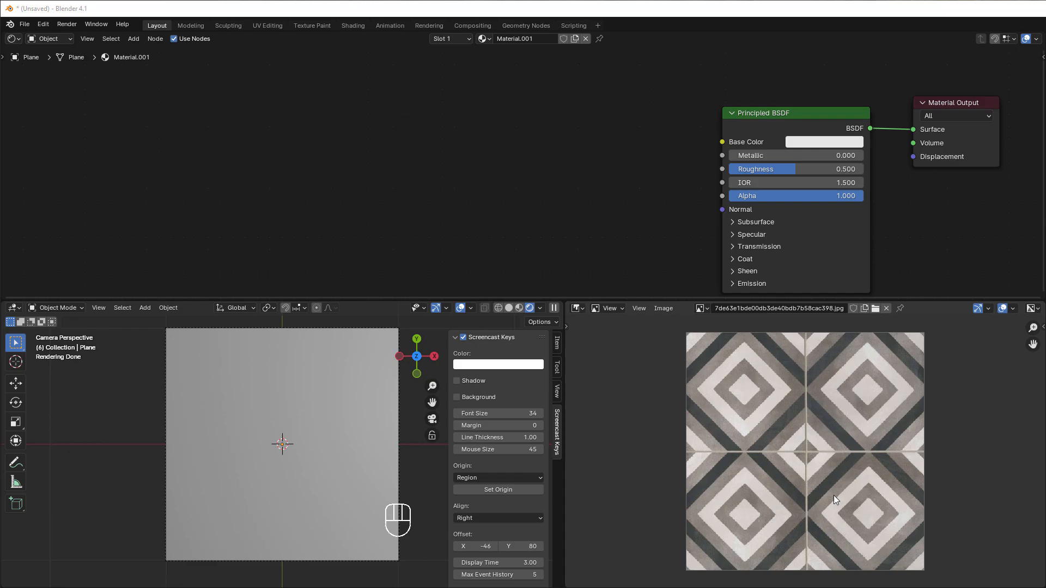
Step: Add a Texture Coordinate node and connect its UV output to the Principled BSDF's Base Color
scroll(258, 204, up, 2)
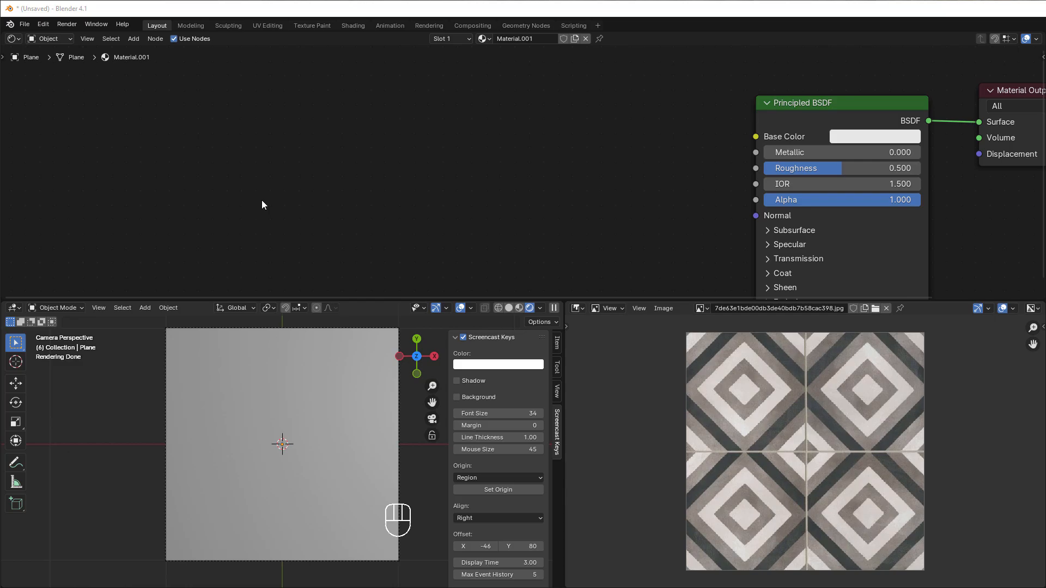
key(shift+a)
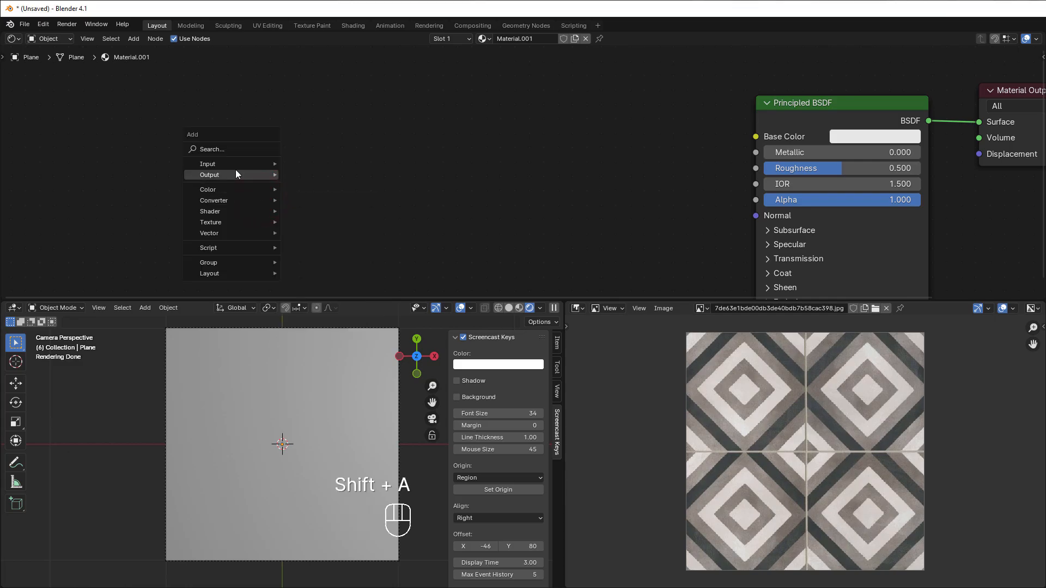
mouse_move(229, 164)
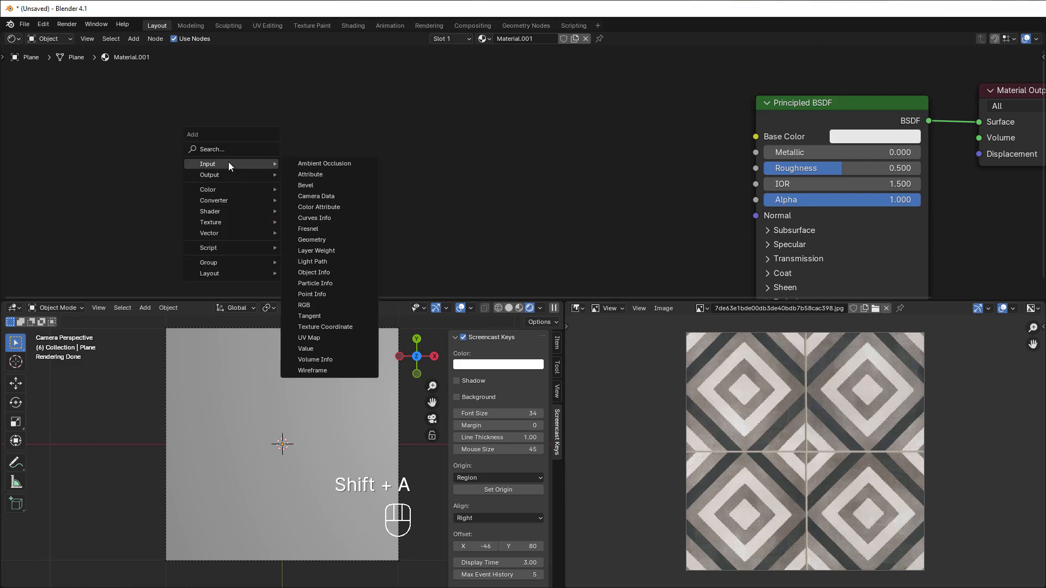
click(332, 328)
click(227, 109)
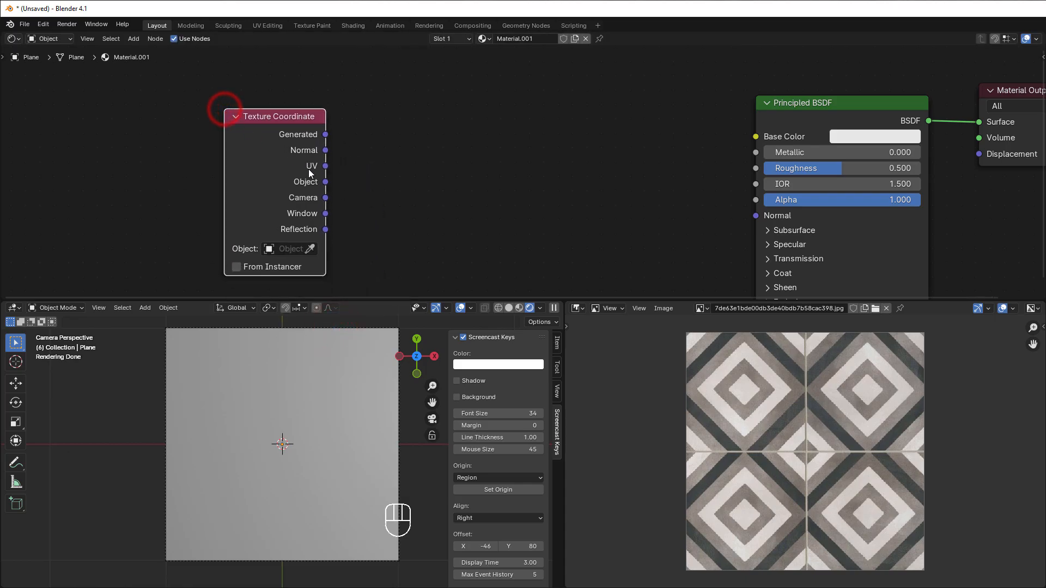
drag(324, 166, 755, 136)
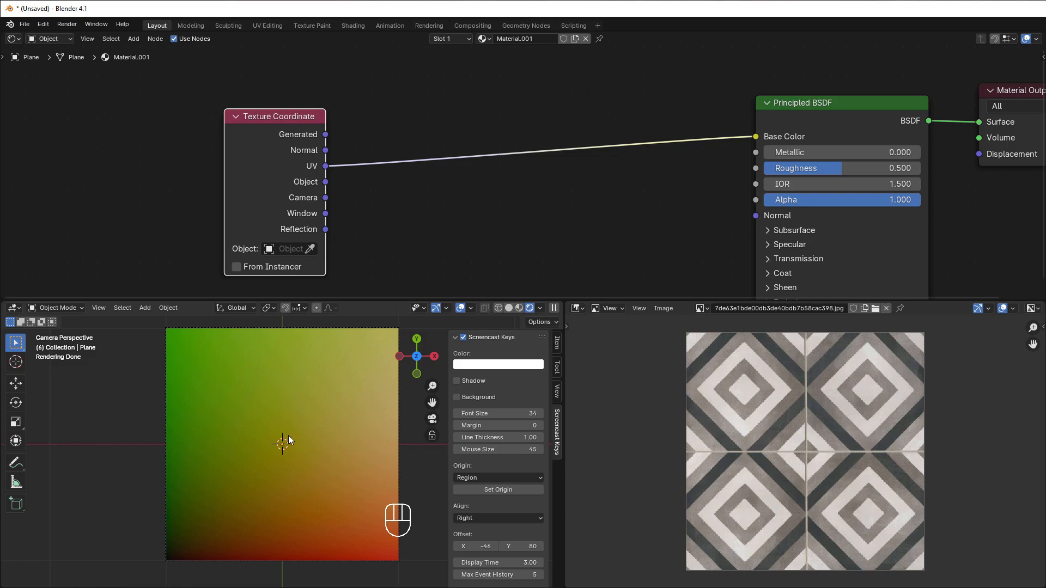
Step: Add a Vector Math Subtract node fed by the UV output and connect its result to Base Color
scroll(564, 242, down, 1)
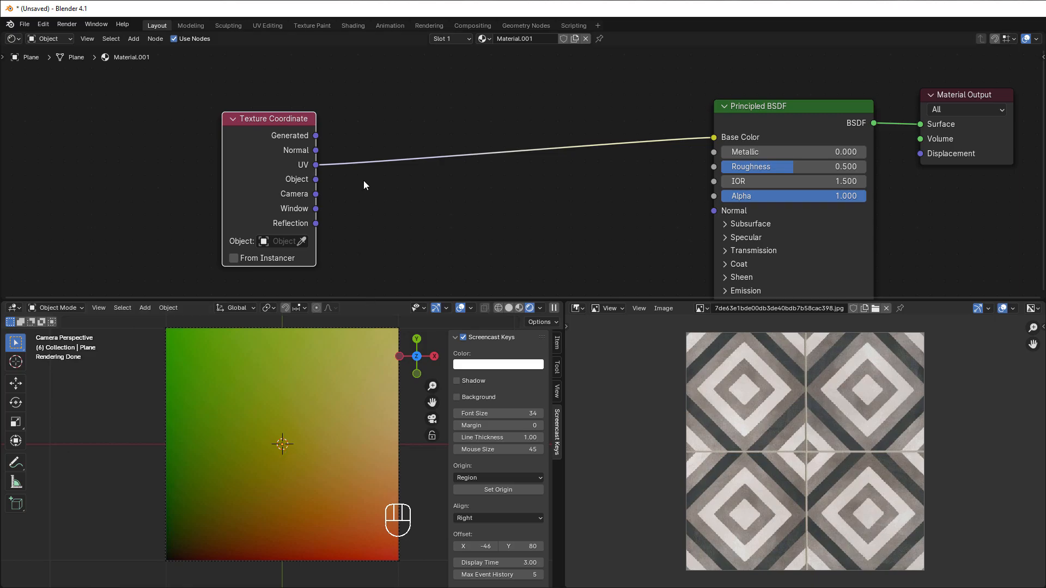
drag(313, 169, 396, 209)
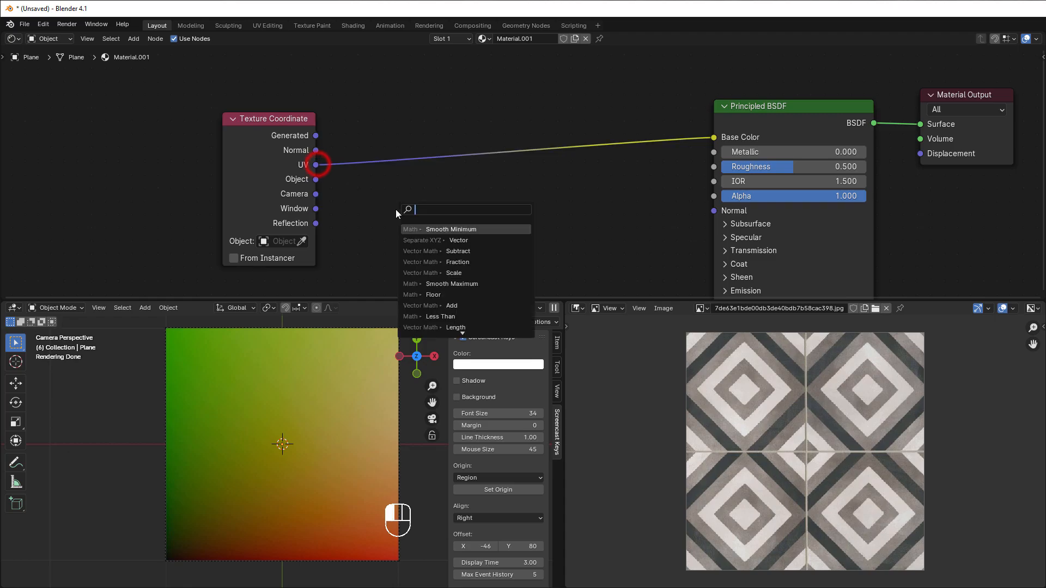
text(subtr)
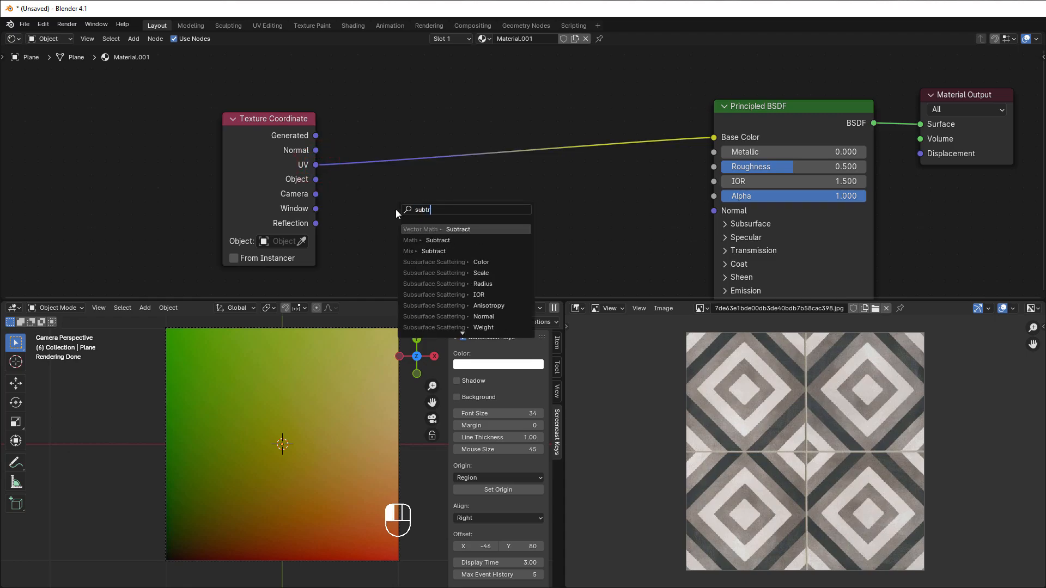
click(458, 229)
drag(467, 209, 713, 138)
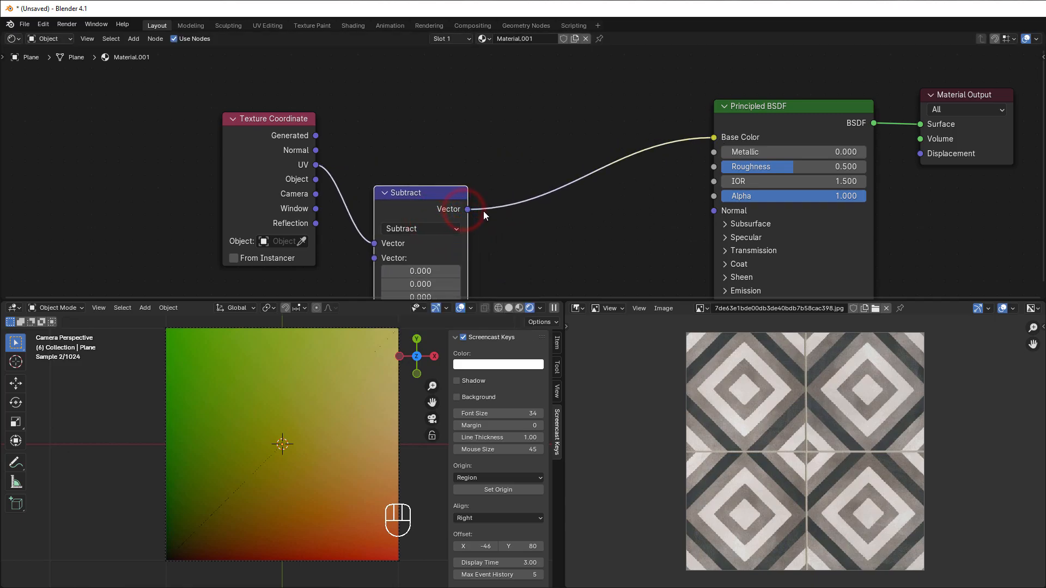
Step: Raise the Subtract node and set its second vector's X and Y values to 0.5
drag(429, 251, 457, 215)
click(428, 216)
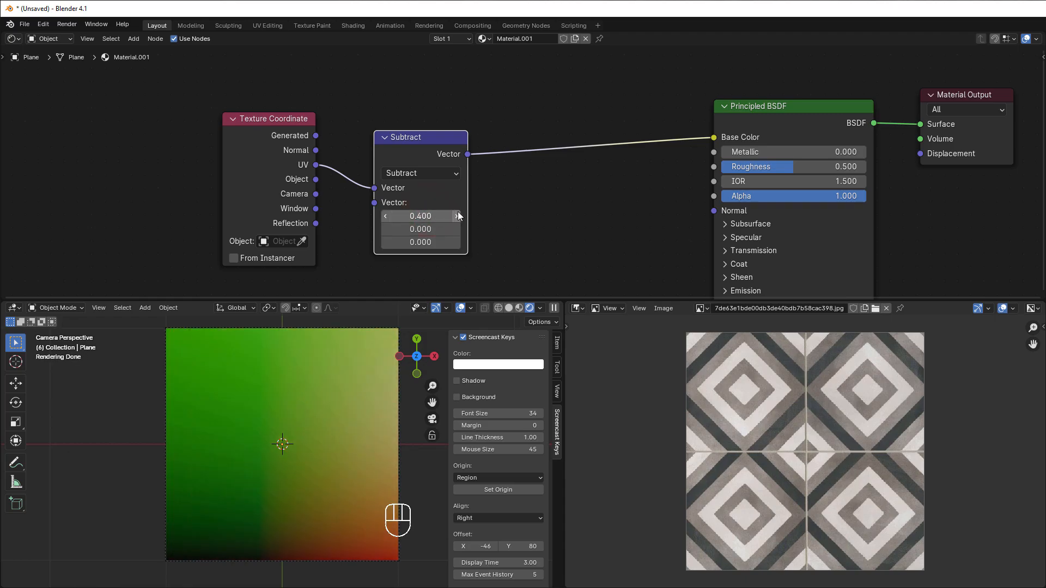
click(457, 216)
click(455, 228)
click(456, 229)
click(456, 228)
click(456, 229)
click(456, 229)
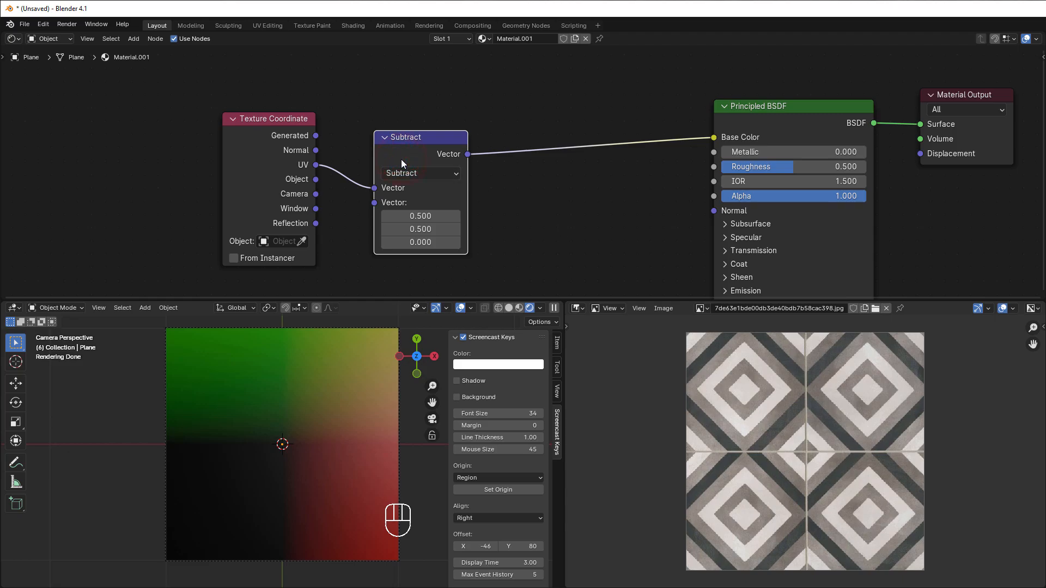
Step: Duplicate the Subtract node onto the link to Base Color, change it to Multiply and set X and Y to 2
key(shift+d)
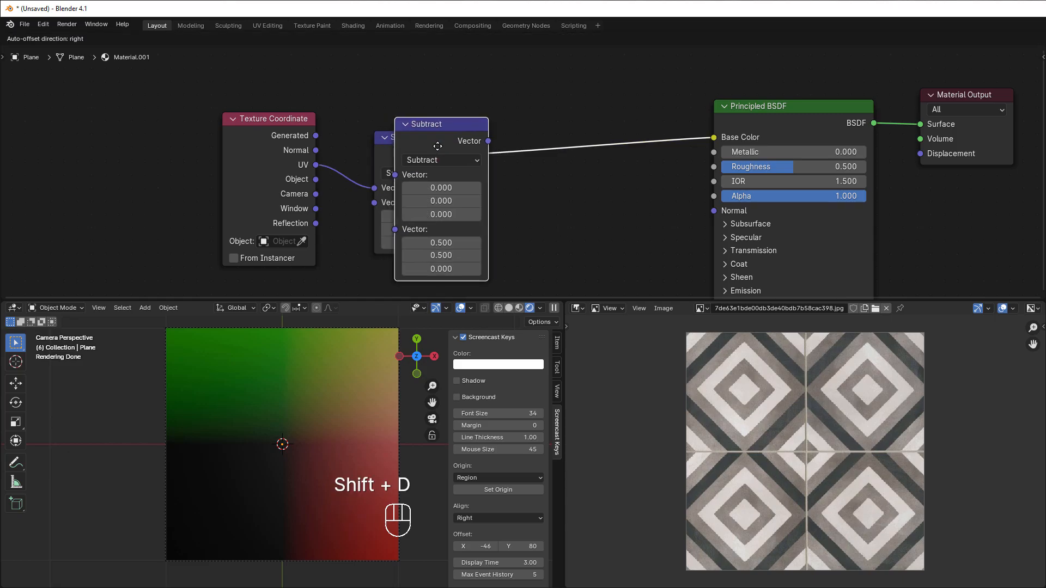
click(508, 138)
click(542, 151)
click(548, 214)
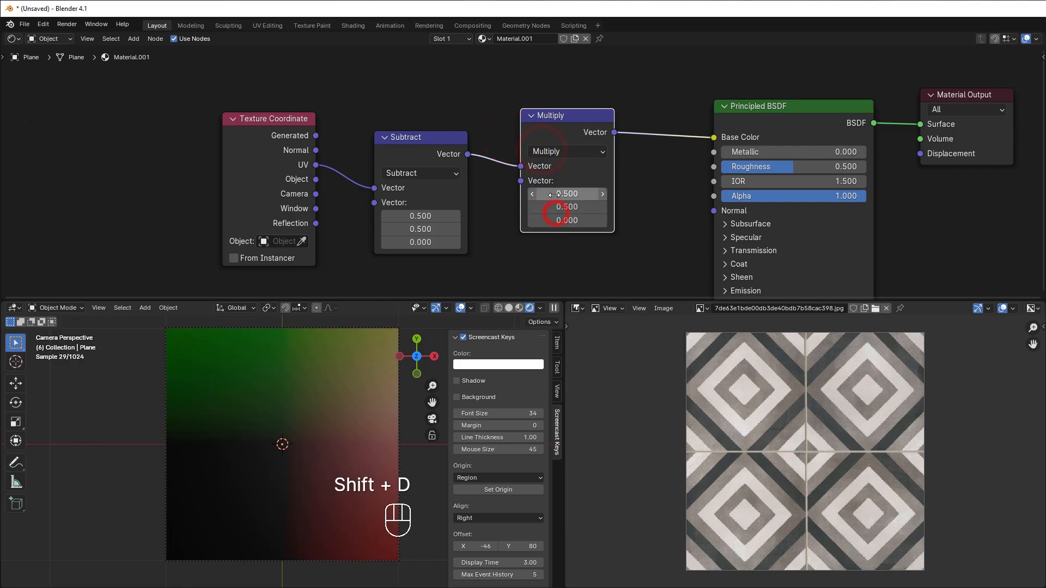
drag(555, 203, 553, 195)
text(2)
click(657, 233)
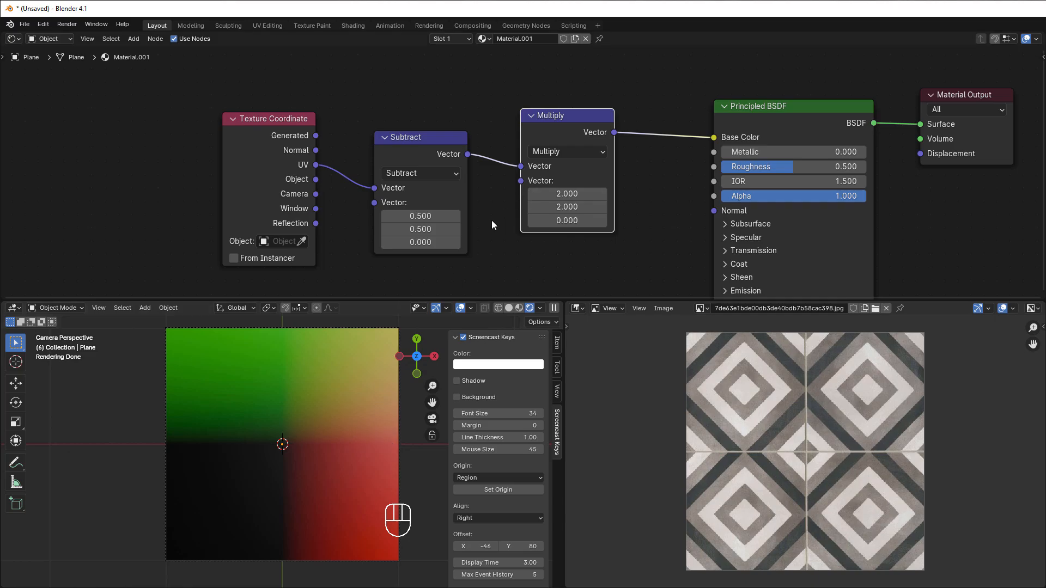
Step: Move the Principled BSDF and Material Output nodes away from the Multiply node to make room
middle_drag(489, 235, 350, 240)
drag(649, 83, 848, 171)
drag(678, 118, 748, 122)
Step: Duplicate the Multiply node onto the link to Base Color and change the copy's operation to Absolute
click(410, 130)
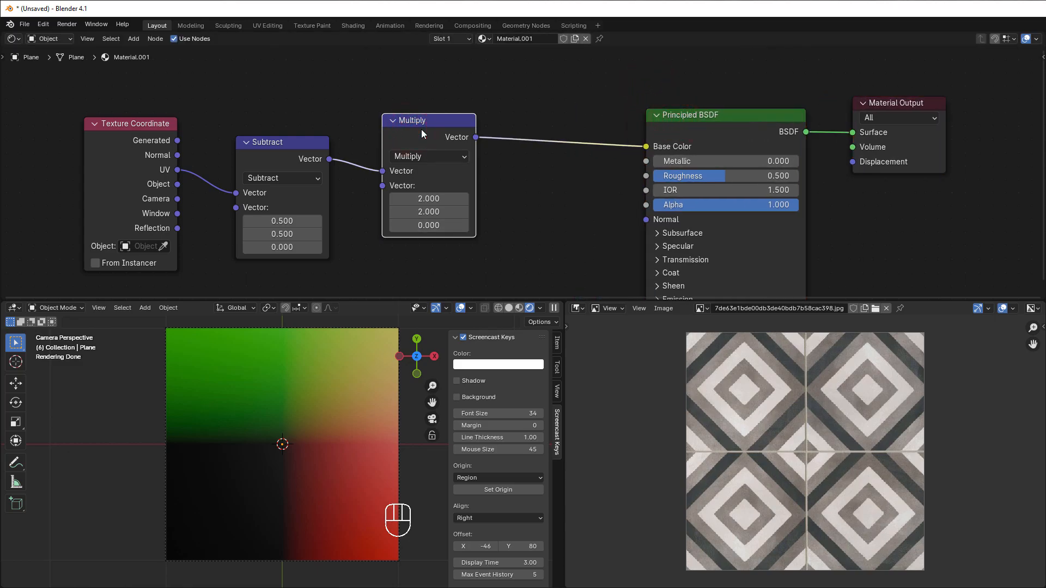
key(shift+d)
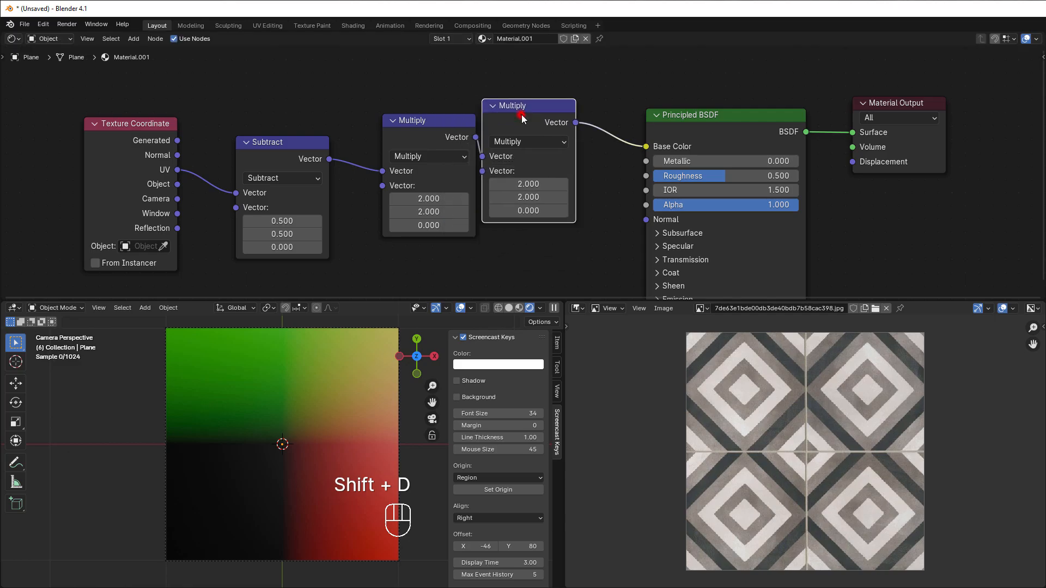
click(522, 114)
click(550, 141)
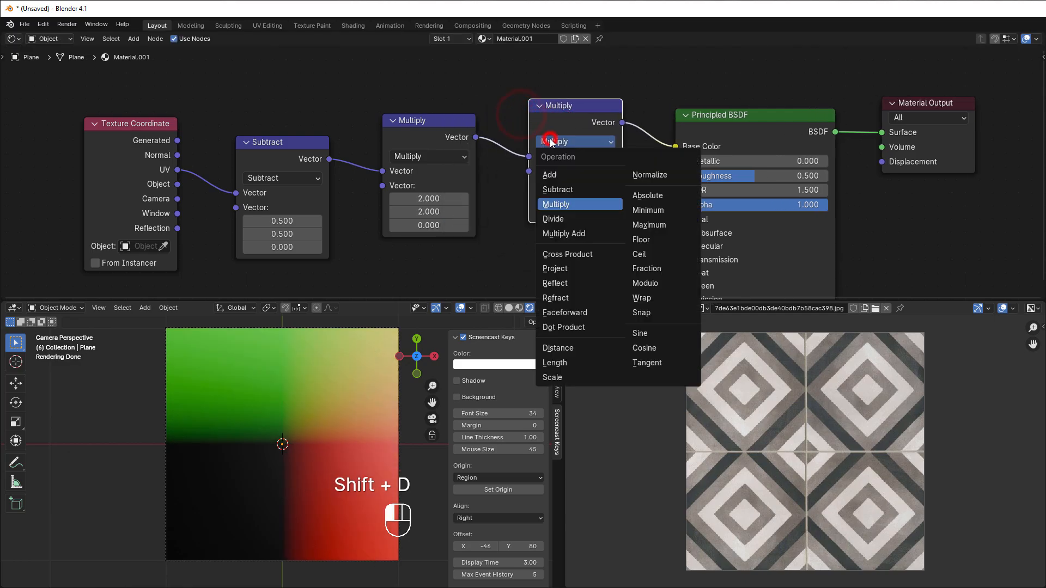
click(643, 195)
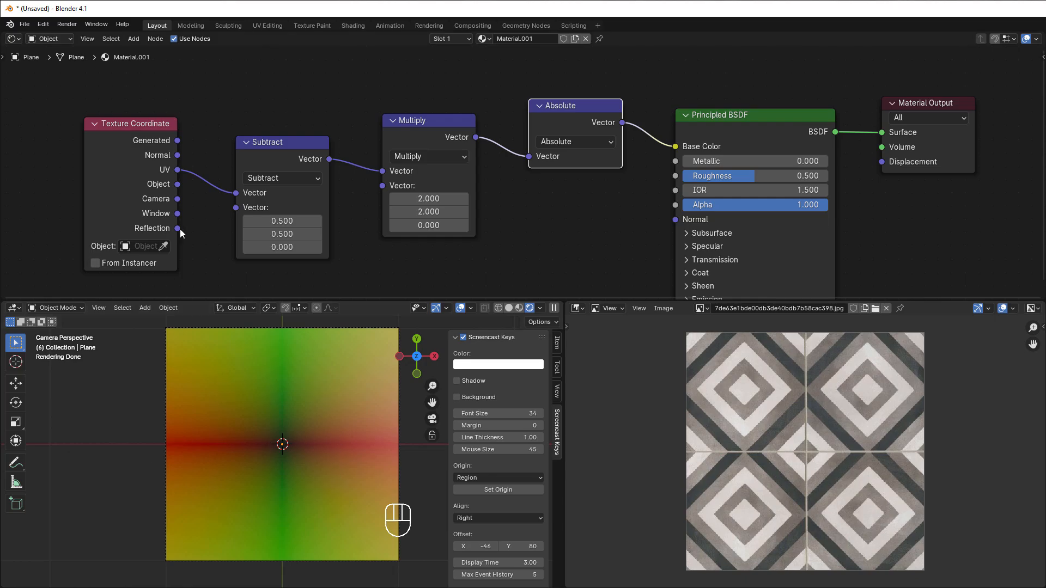
Step: Move the Texture Coordinate node farther from the Subtract node to open a gap between them
scroll(185, 226, down, 1)
middle_drag(190, 222, 343, 218)
scroll(343, 217, up, 2)
drag(292, 186, 157, 192)
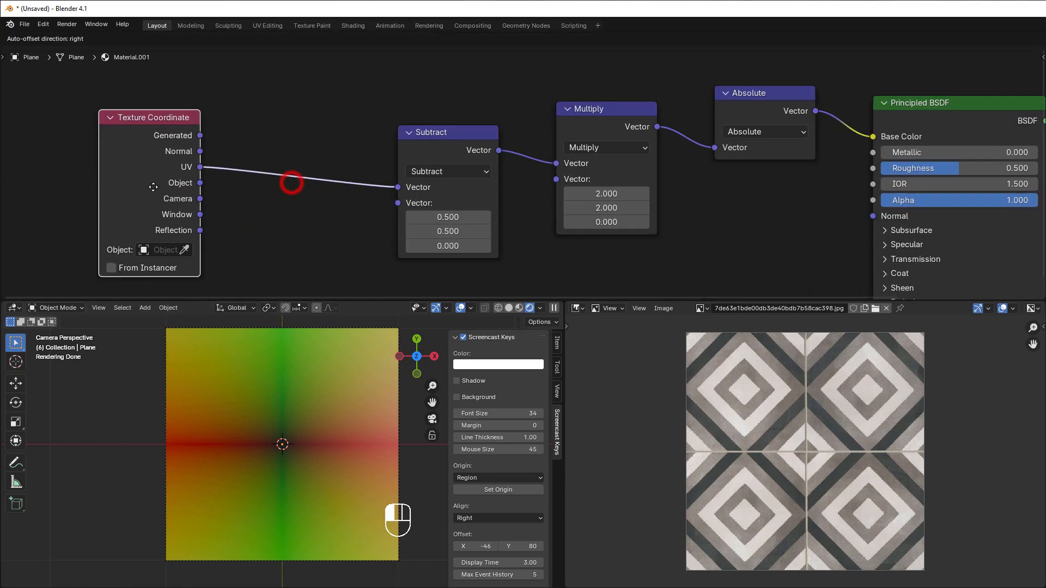
Step: Insert a duplicate of Subtract between Texture Coordinate and Subtract, change it to Scale with a factor of 2, and place it beside Texture Coordinate
click(416, 148)
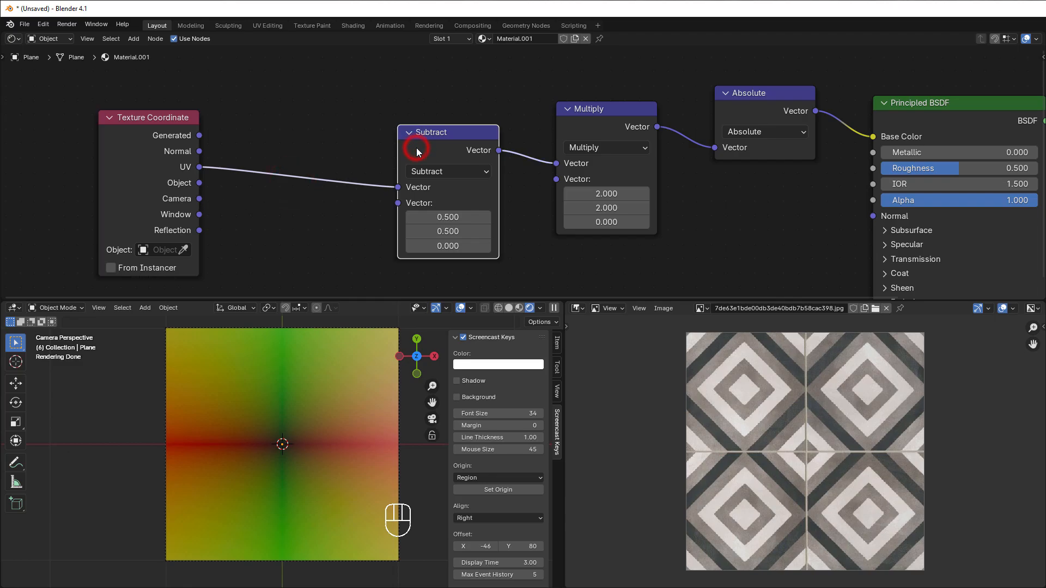
key(shift+d)
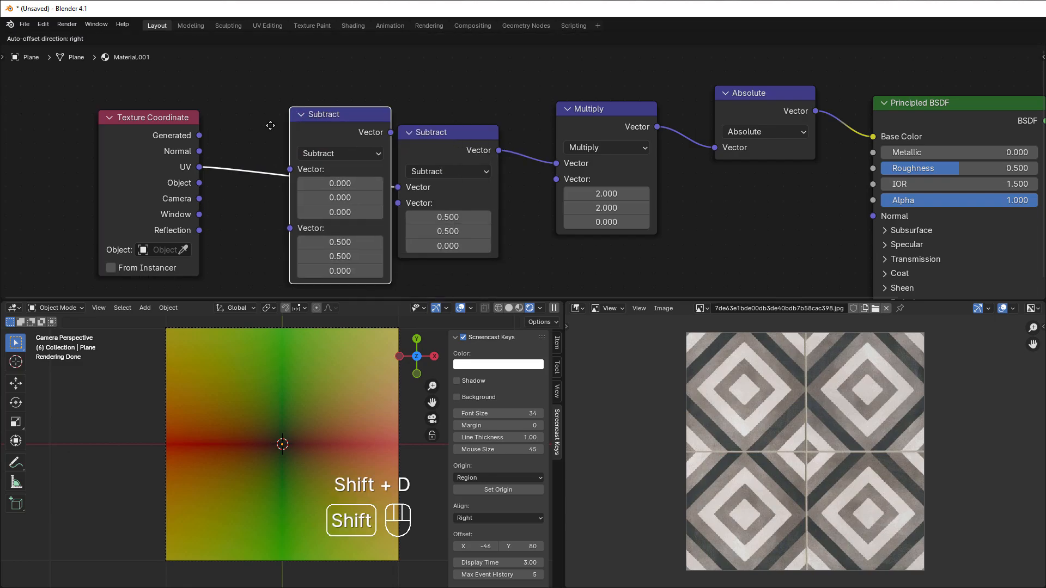
click(233, 117)
click(283, 140)
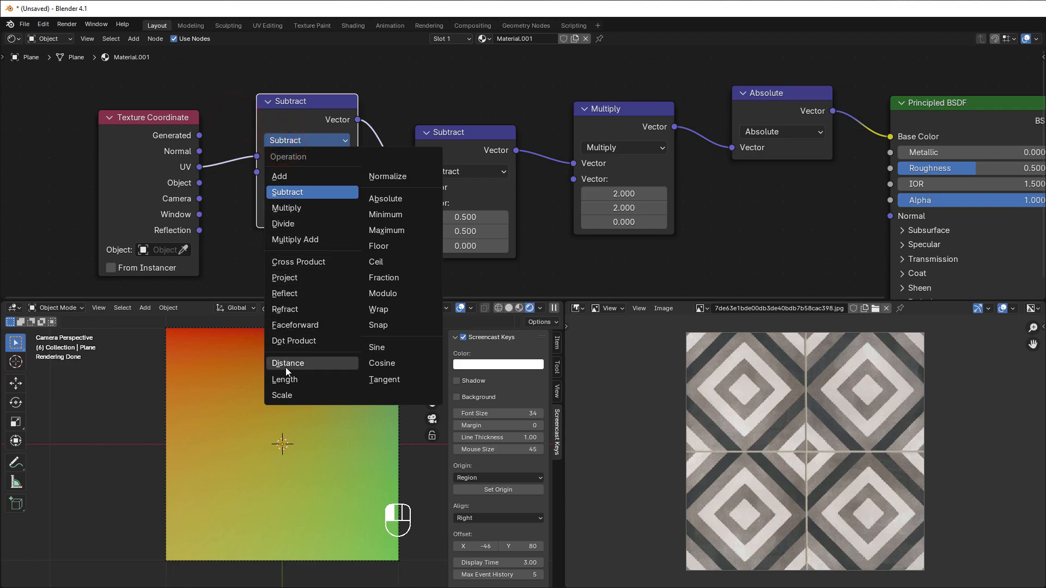
click(284, 395)
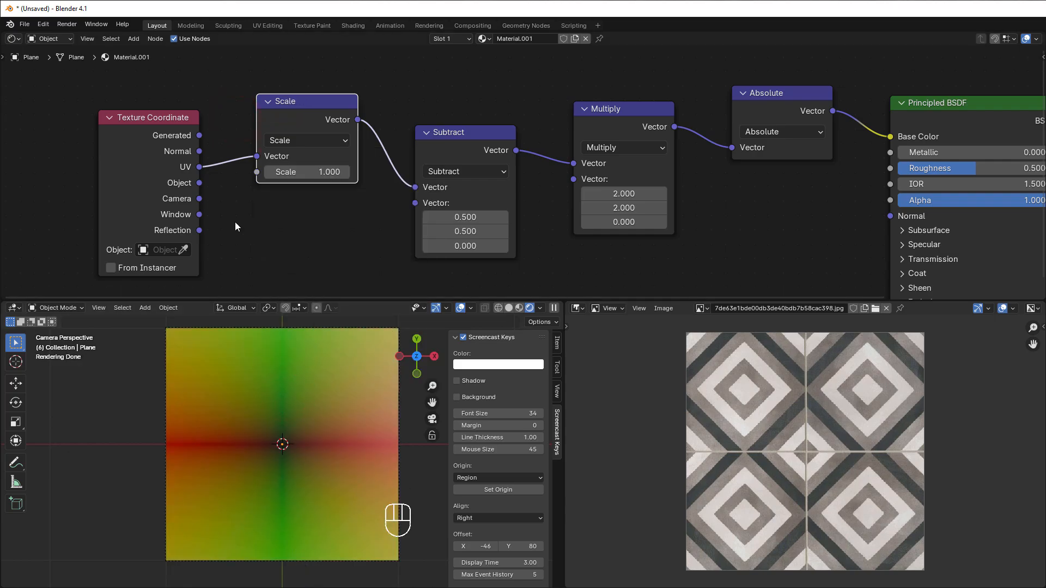
click(297, 173)
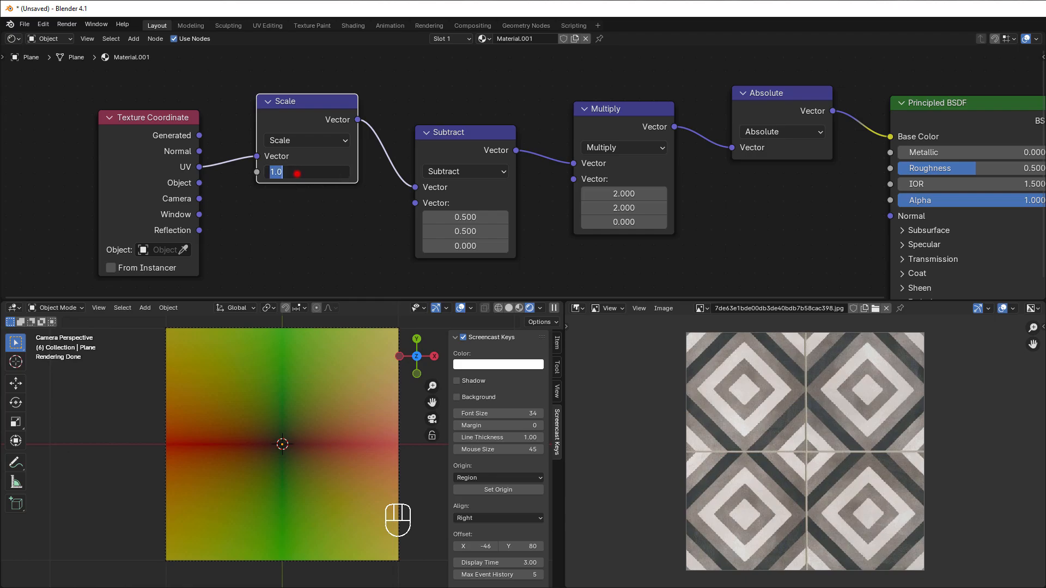
text(2)
key(Return)
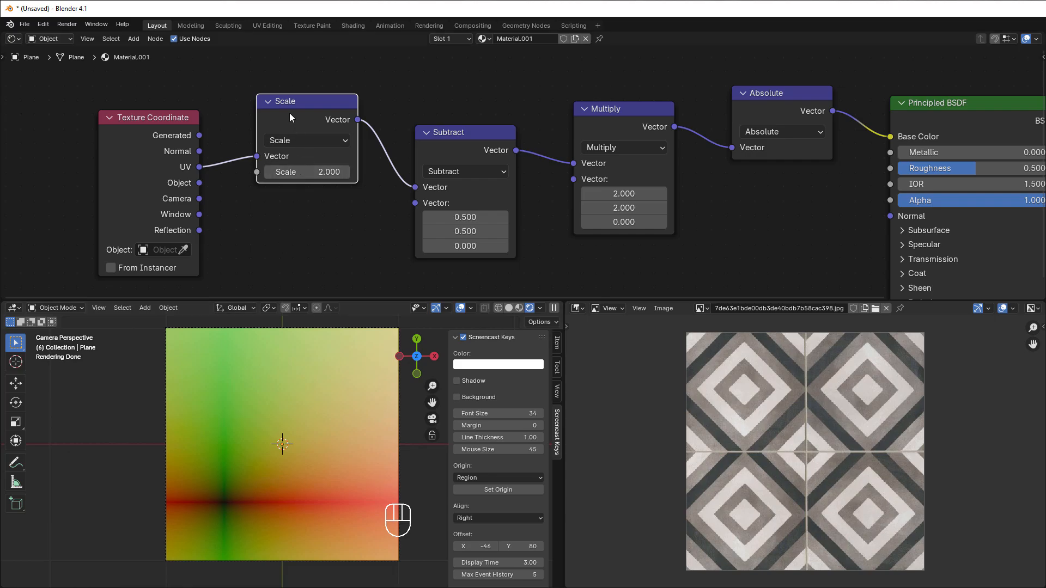
drag(289, 112, 257, 139)
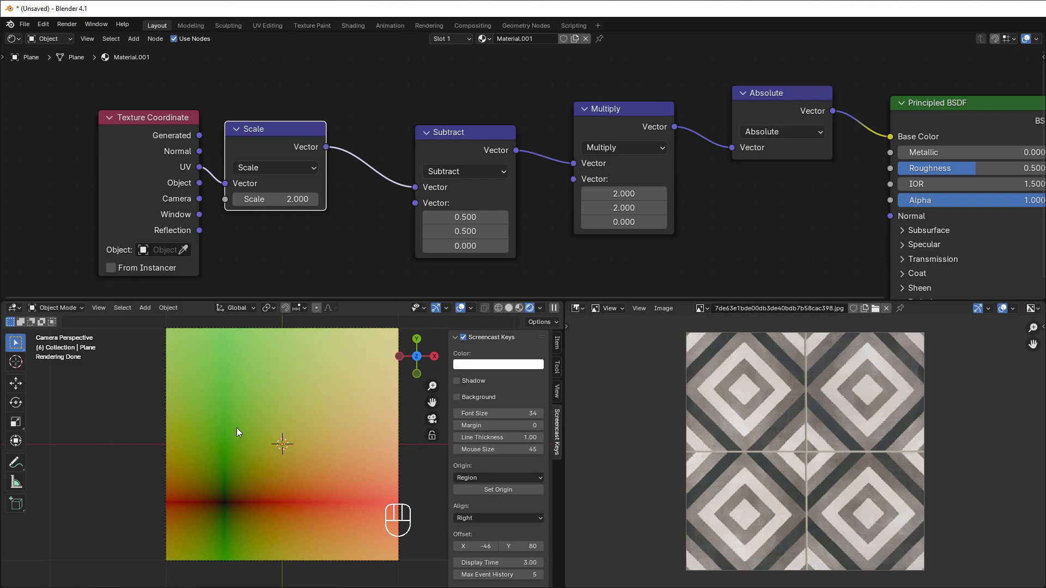
Step: Duplicate the Scale node onto the link between Scale and Subtract and change the copy's operation to Fraction
click(271, 136)
key(shift+d)
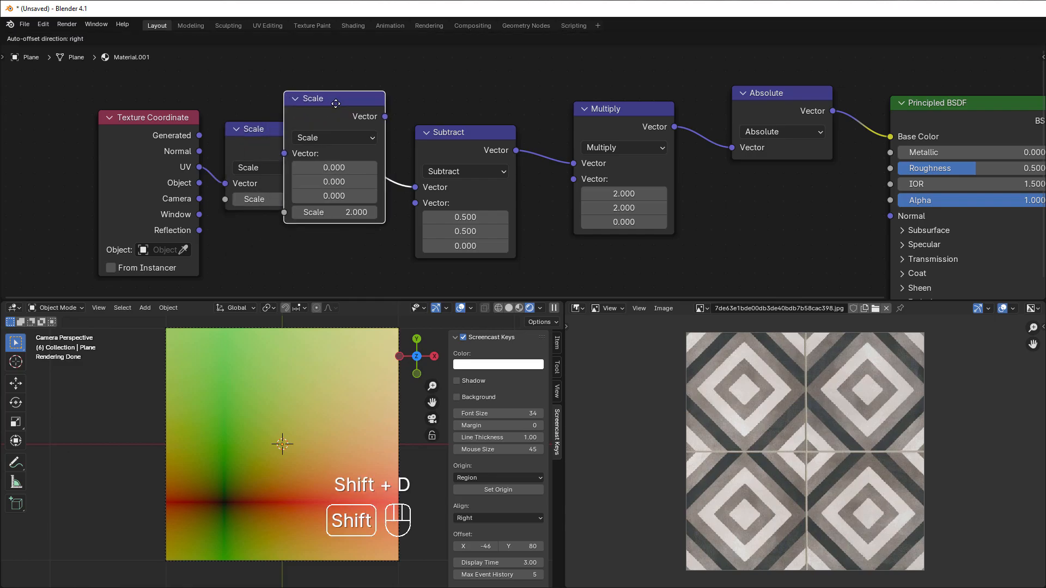
click(360, 105)
click(418, 139)
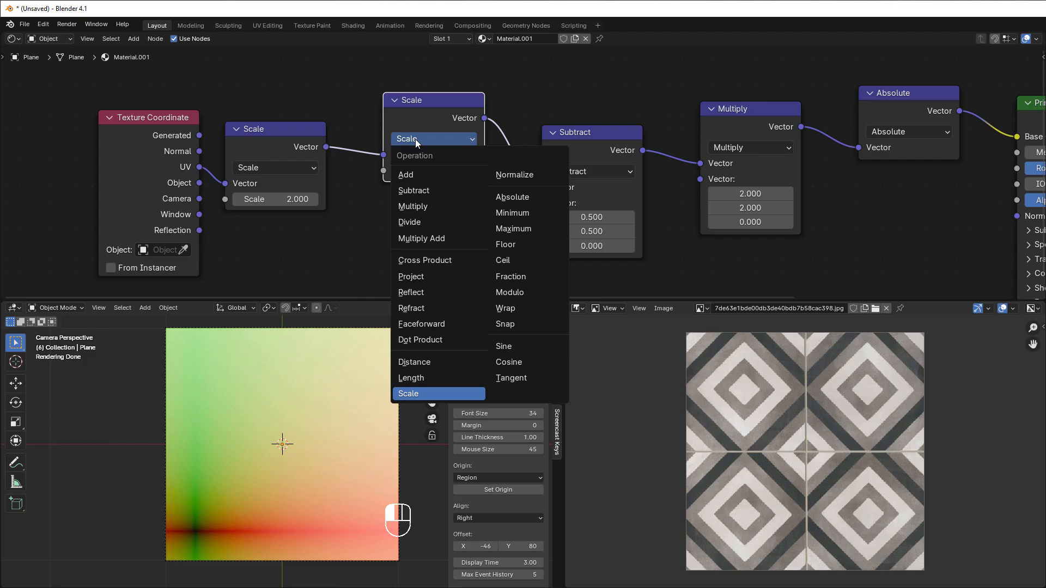
click(506, 276)
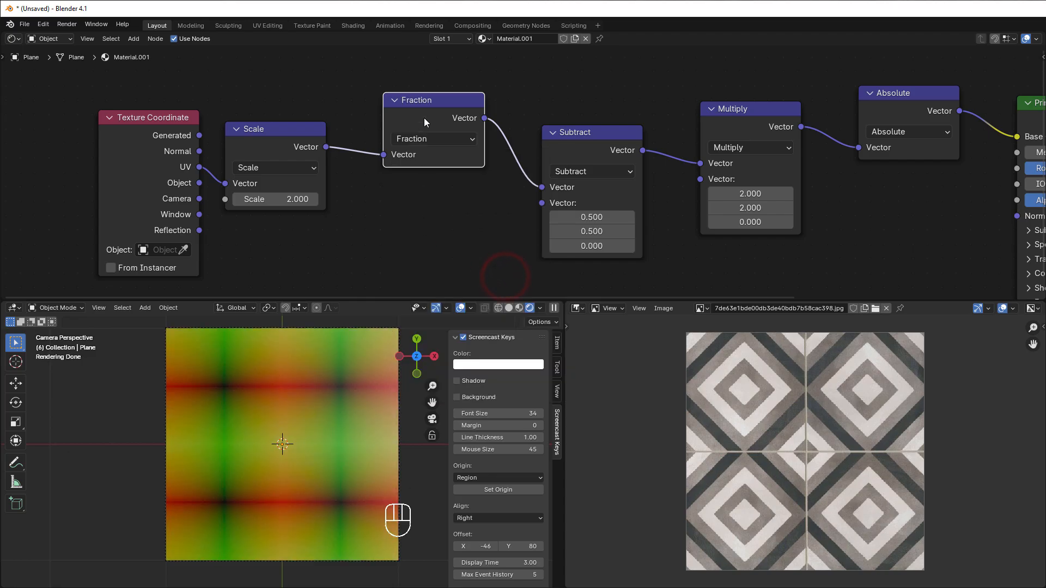
drag(424, 118, 412, 129)
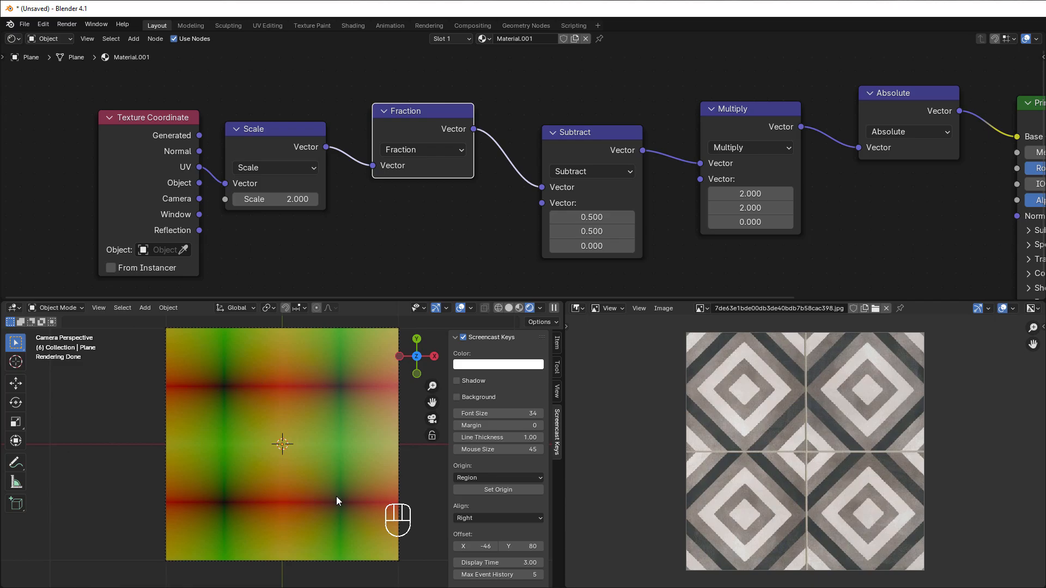
Step: Shift the Principled BSDF and Material Output nodes farther from the Absolute node to free space between them
scroll(897, 190, down, 2)
middle_drag(787, 231, 526, 243)
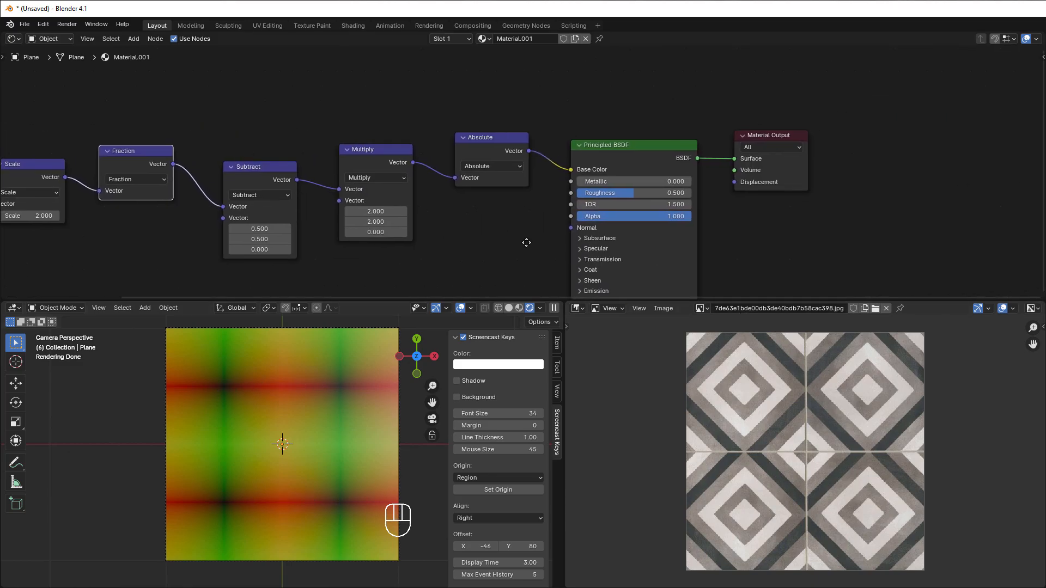
drag(636, 82, 852, 232)
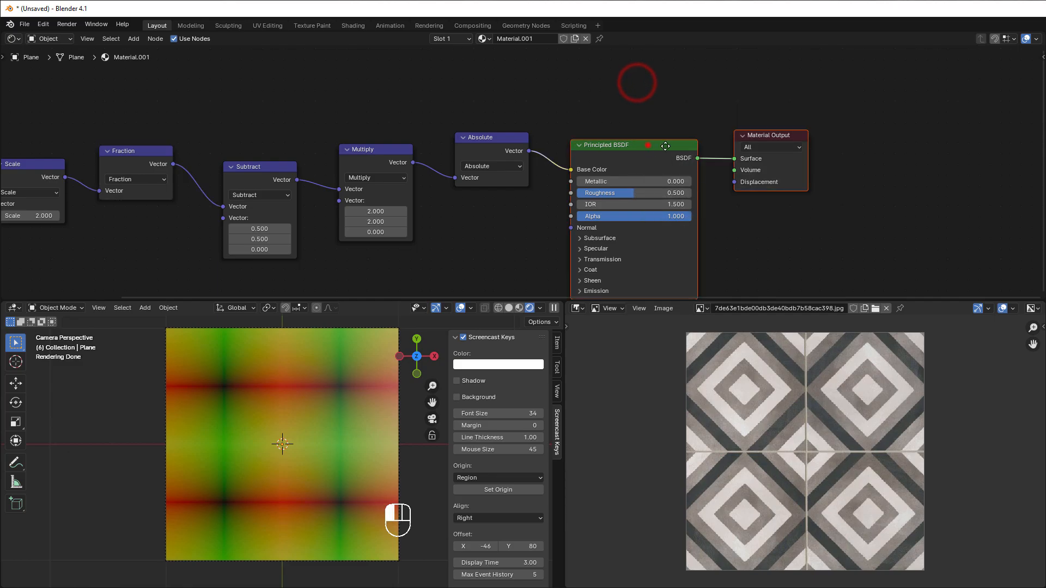
drag(647, 145, 753, 130)
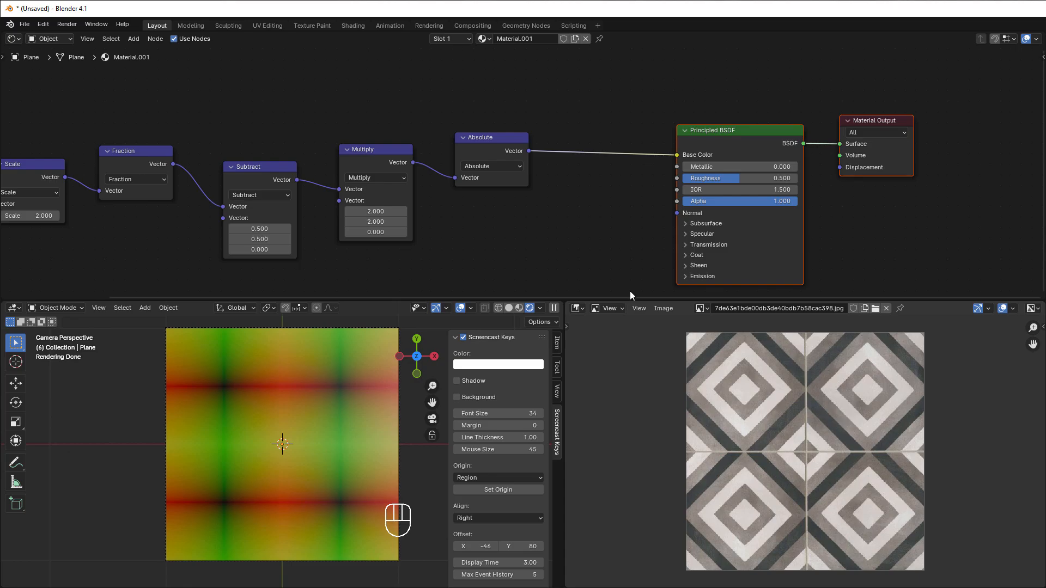
Step: Add a Separate XYZ node fed by Absolute and link its X output to the Principled BSDF's Base Color
middle_drag(516, 217, 450, 227)
scroll(450, 228, up, 2)
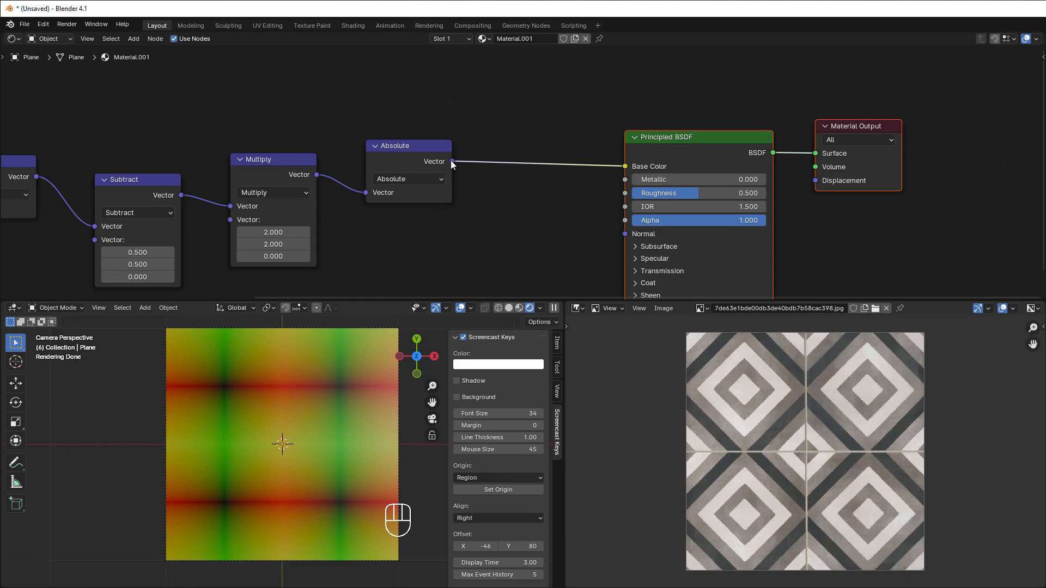
drag(452, 162, 499, 233)
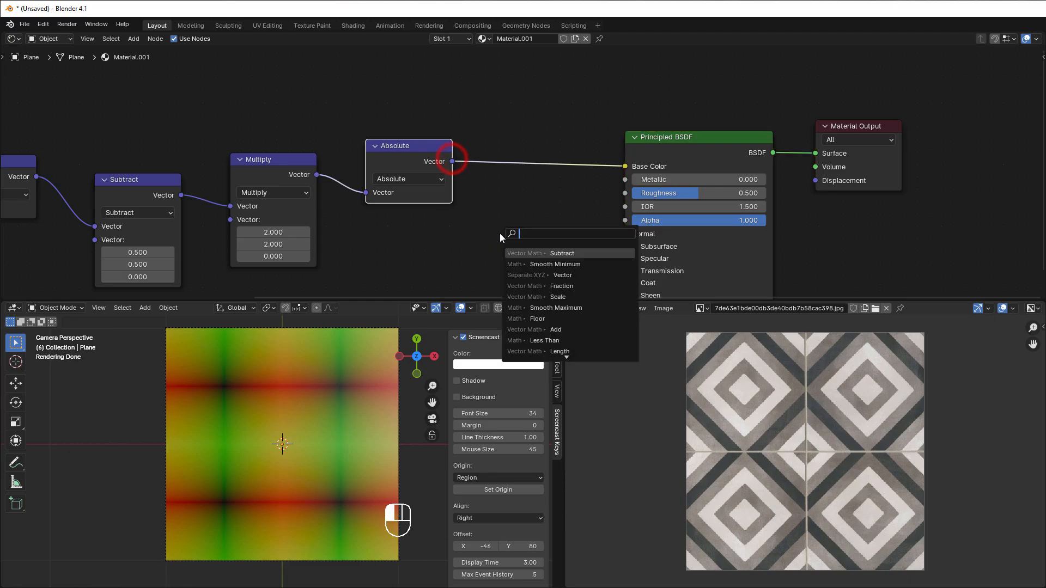
text(sep)
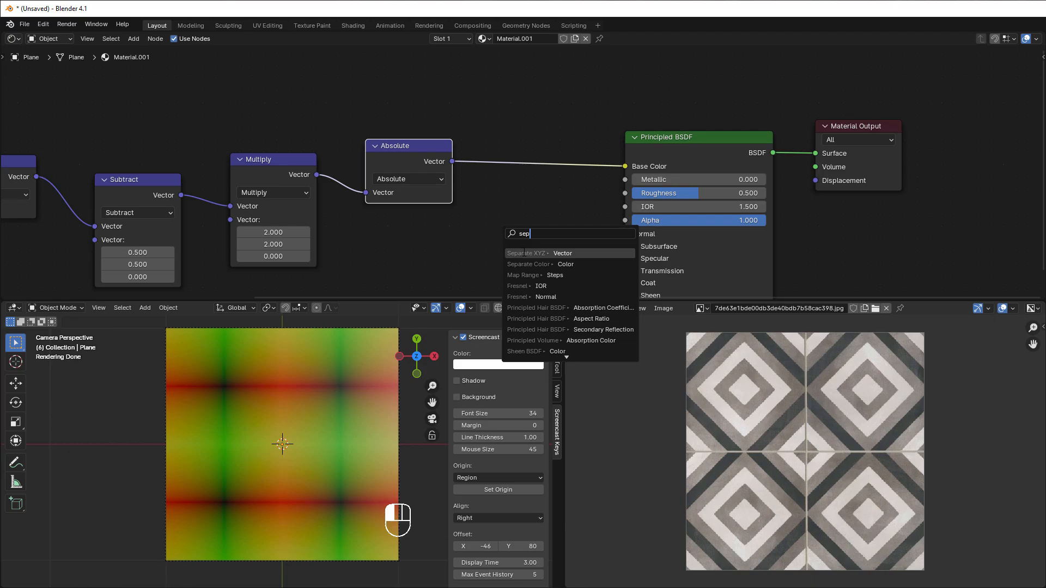
click(523, 253)
click(492, 224)
drag(554, 214, 631, 163)
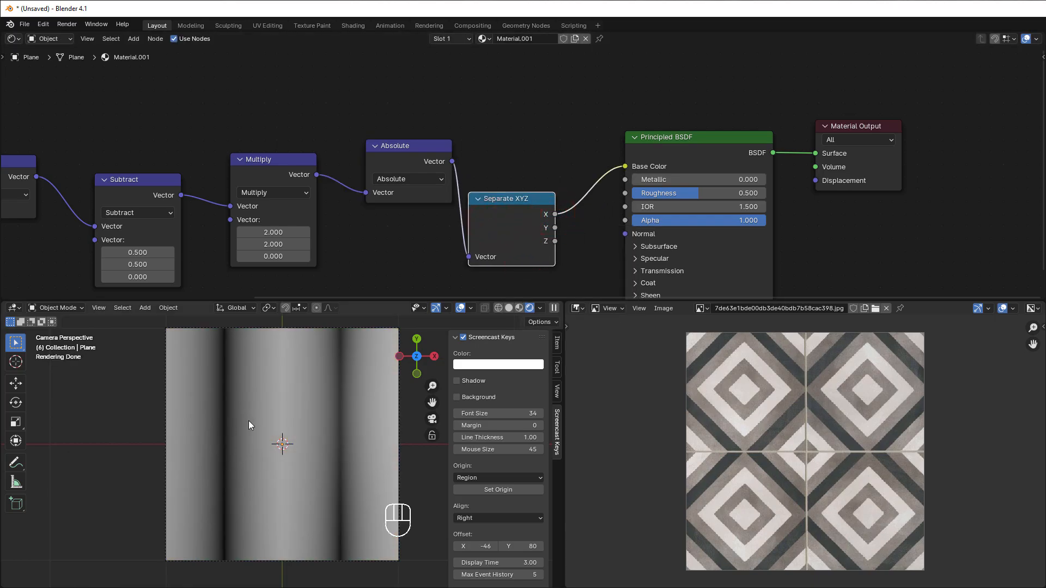
Step: Link the Y output of Separate XYZ to Base Color, and line up the Separate XYZ and Absolute nodes
drag(554, 227, 625, 166)
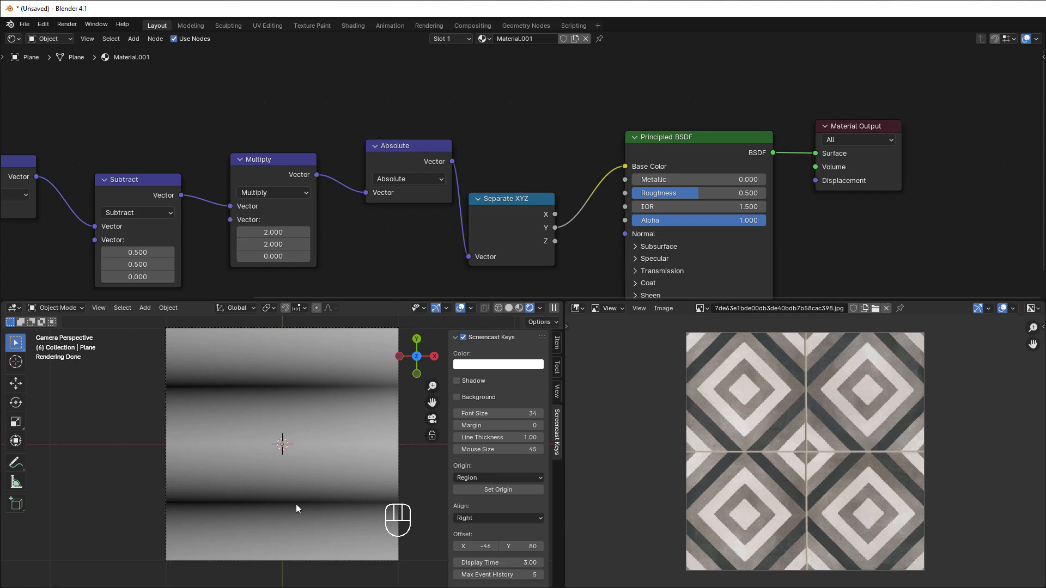
drag(516, 228, 521, 180)
drag(416, 148, 413, 164)
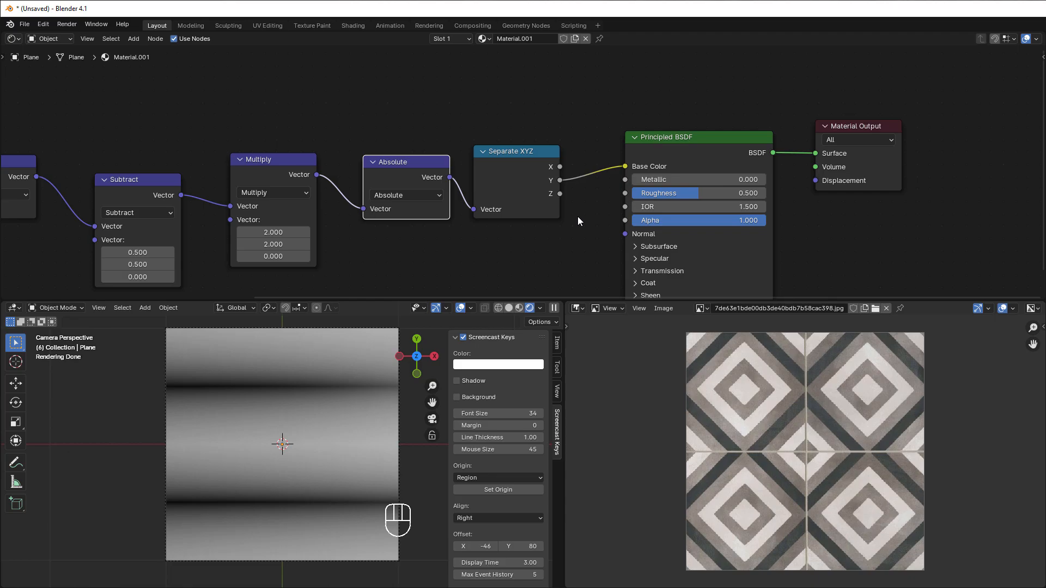
Step: Insert a Math node set to Add before Base Color and feed it both X and Y from Separate XYZ
key(shift+a)
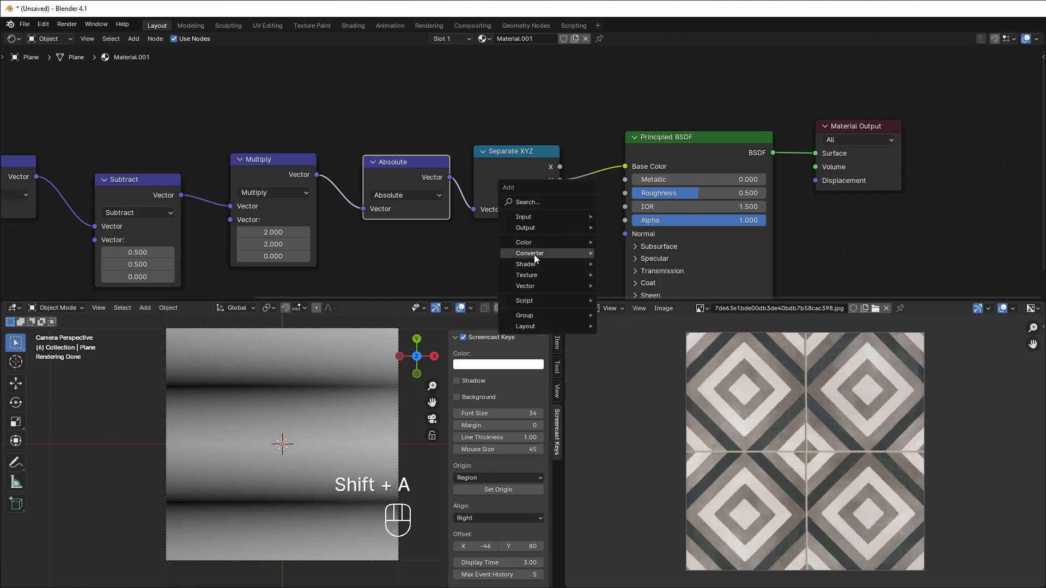
mouse_move(534, 253)
click(628, 333)
click(585, 122)
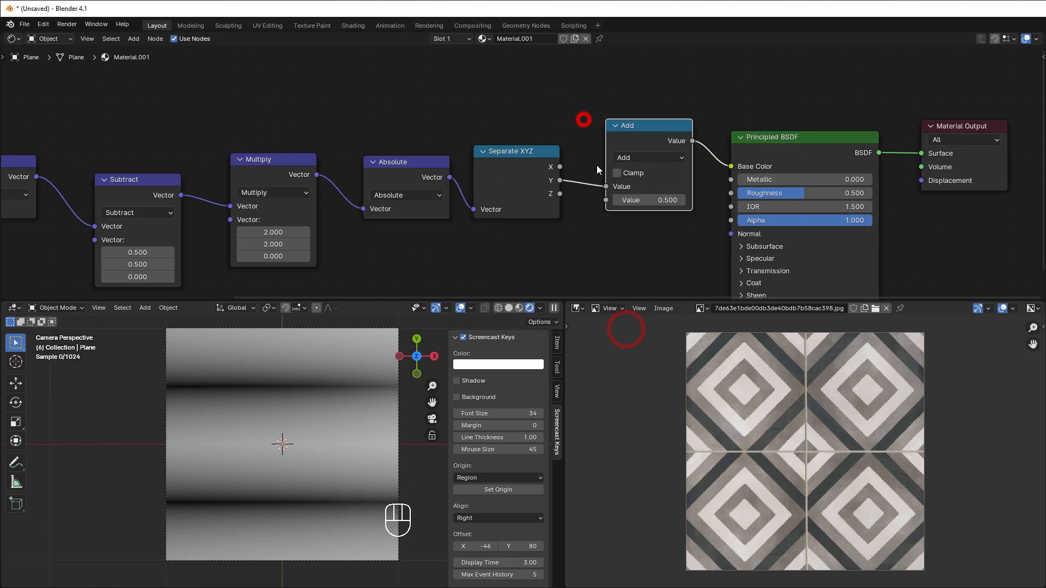
drag(559, 167, 602, 200)
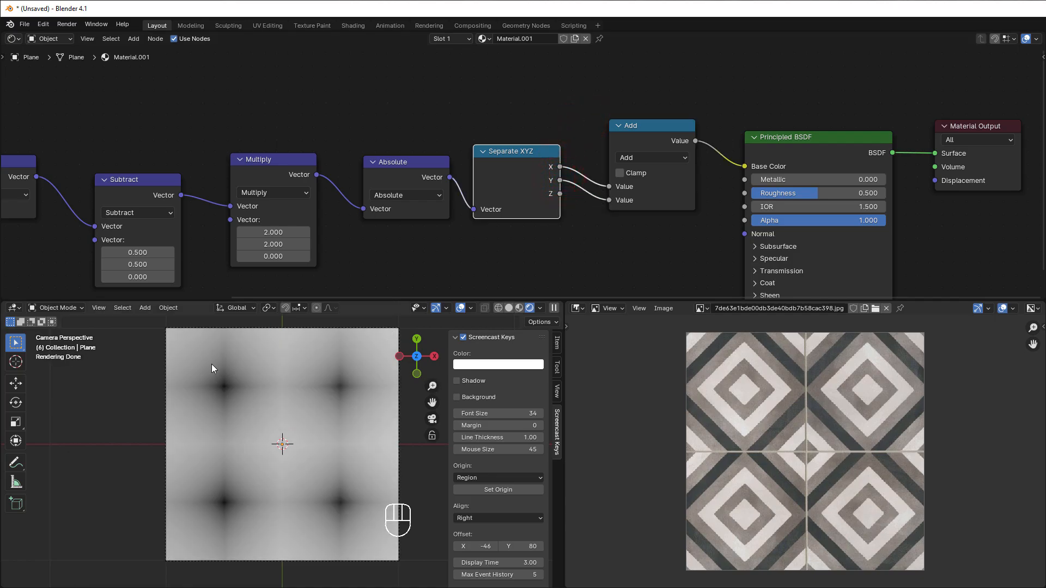
Step: Shift the Principled BSDF and Material Output nodes away from the Add node to free space between them
scroll(691, 271, down, 1)
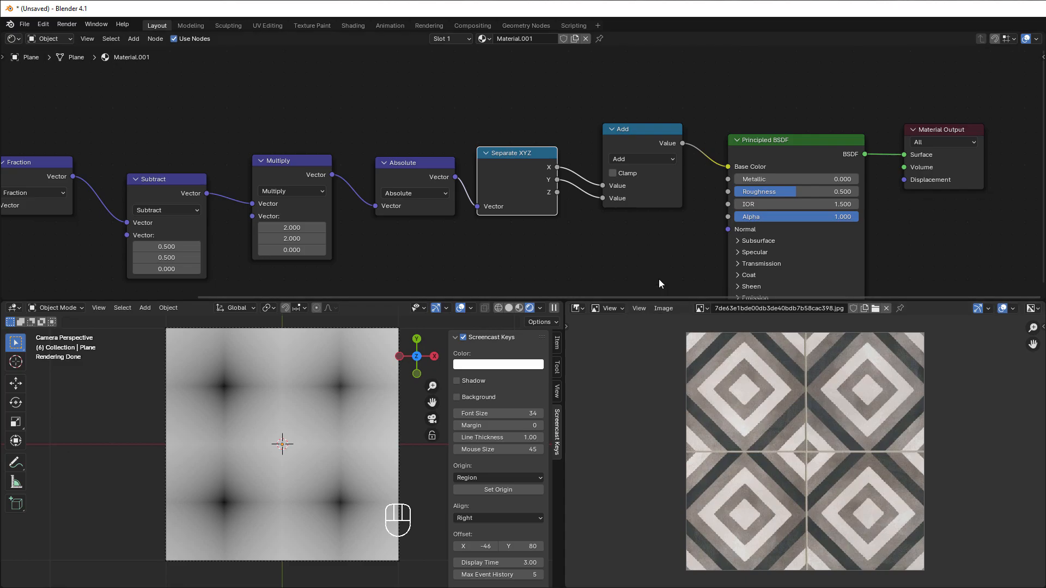
middle_drag(664, 256, 533, 258)
drag(643, 98, 809, 194)
drag(672, 143, 785, 136)
click(632, 202)
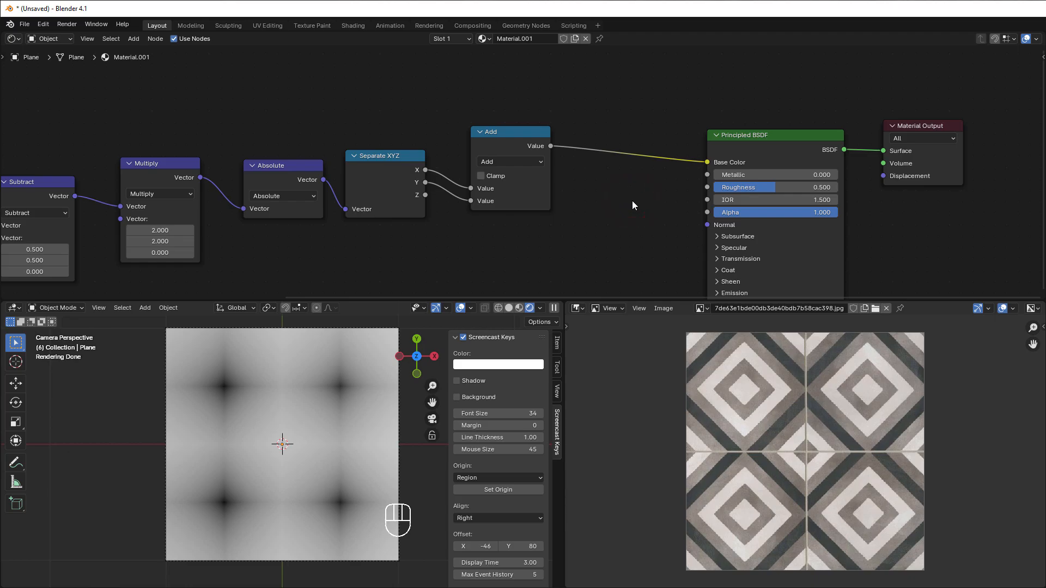
Step: Insert a Math node between Add and Principled BSDF, set to Less Than with a threshold of 0.700
key(shift)
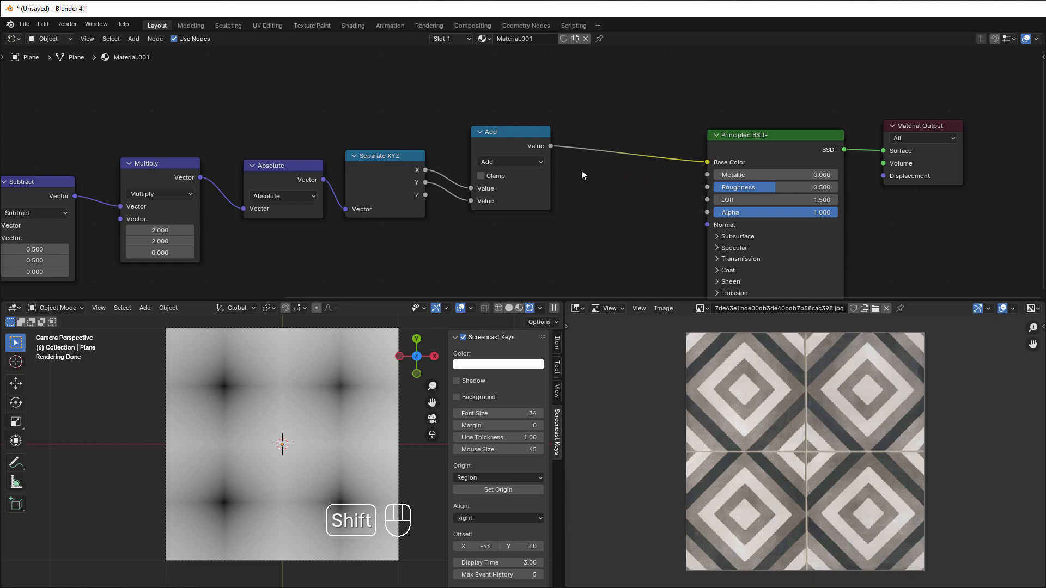
key(shift+a)
mouse_move(619, 210)
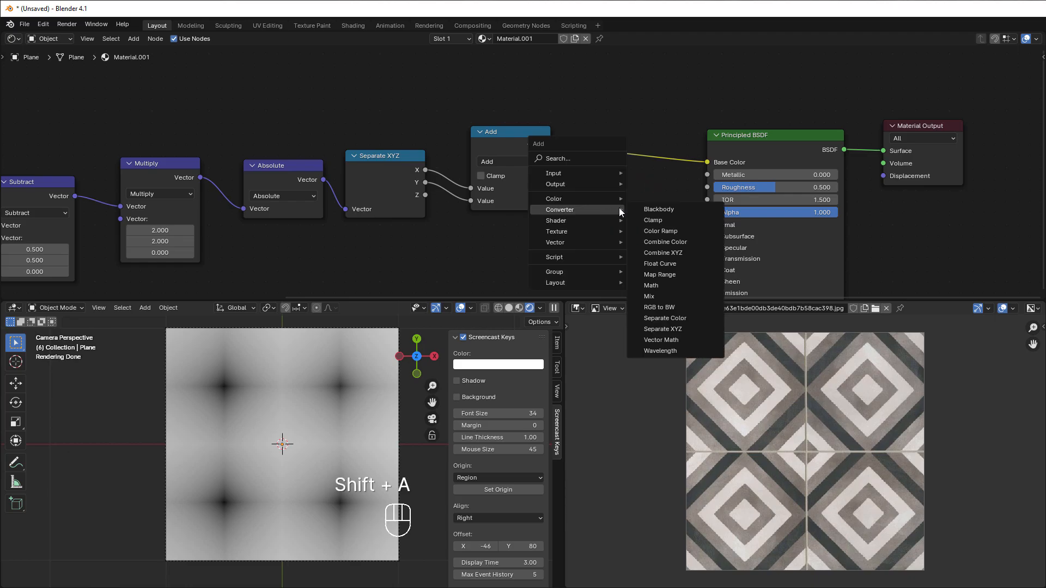
click(664, 286)
click(604, 131)
click(626, 161)
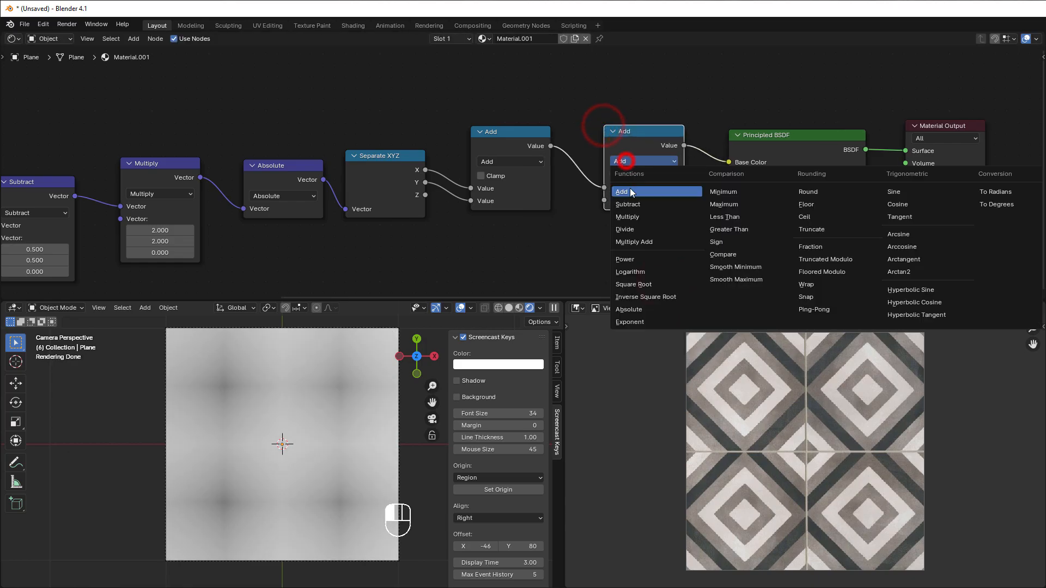
click(723, 218)
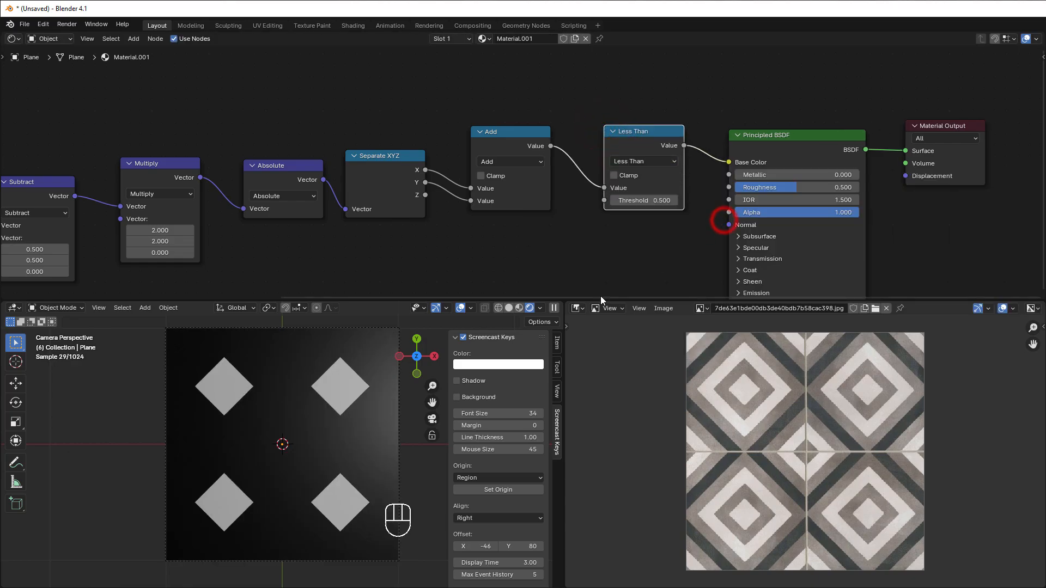
drag(648, 201, 662, 201)
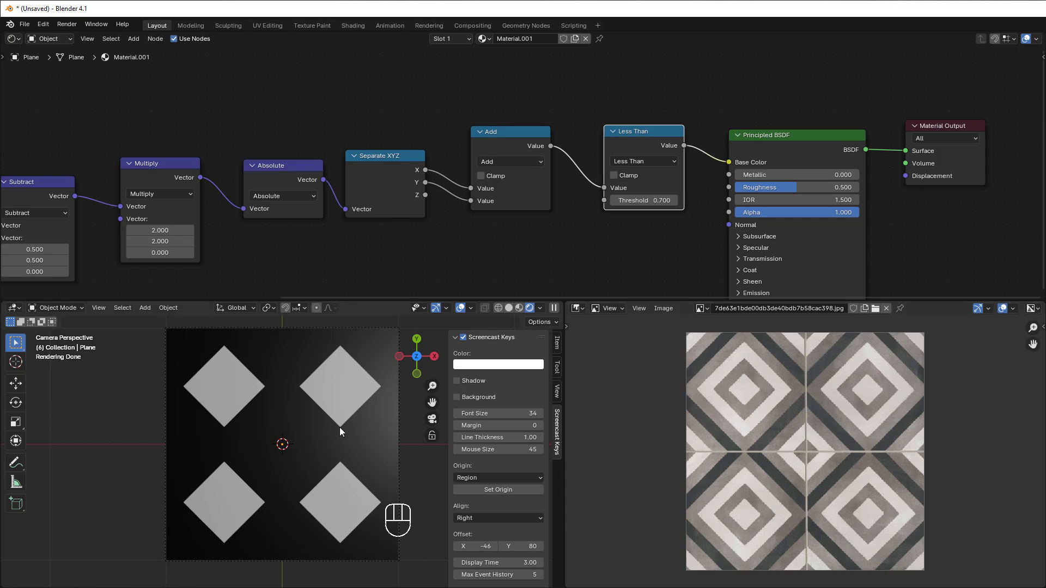
Step: Move the Add node closer to the Separate XYZ node
middle_drag(614, 228, 558, 224)
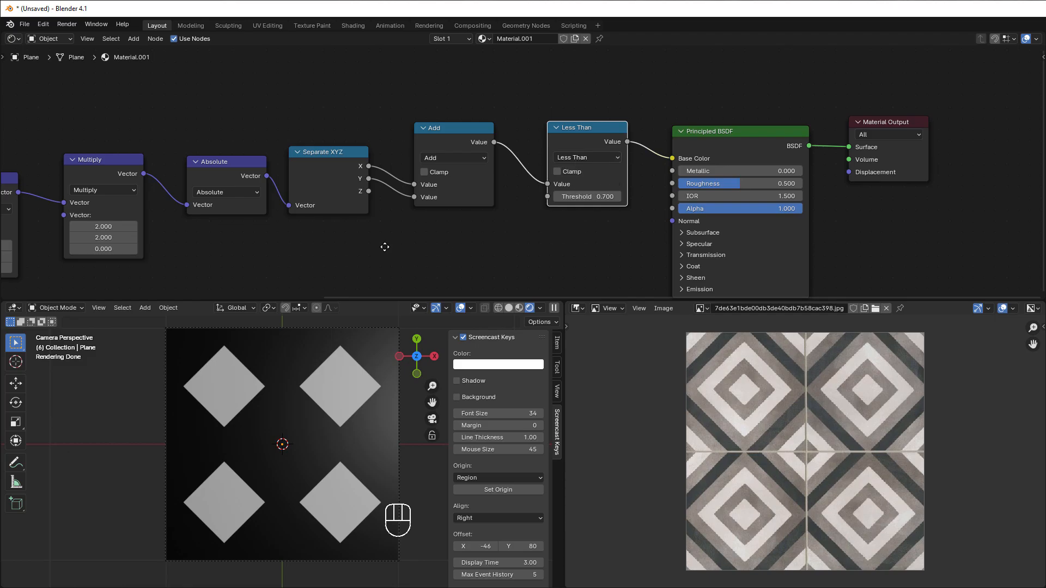
middle_drag(382, 245, 516, 250)
scroll(521, 258, up, 1)
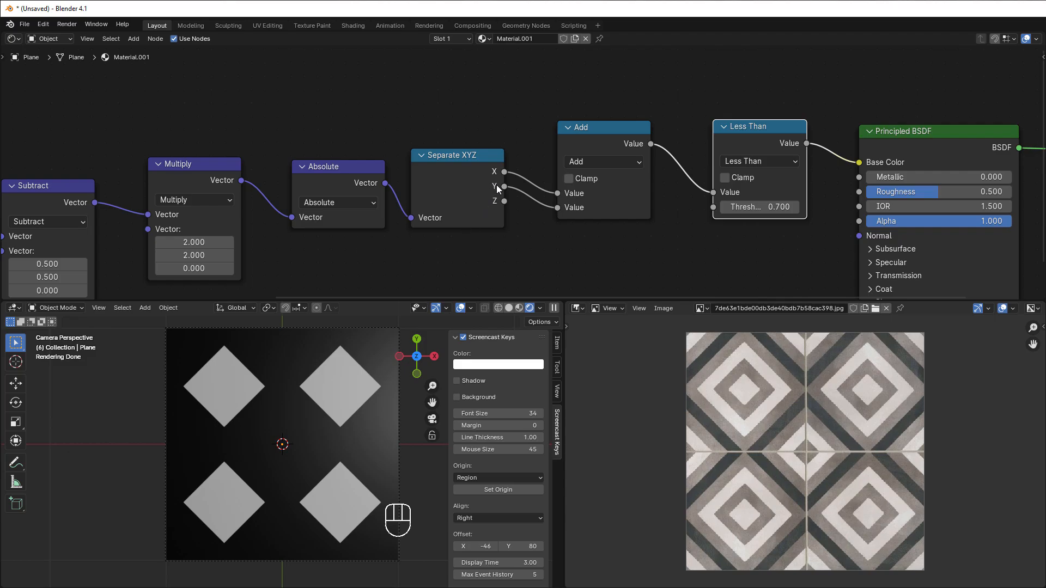
drag(590, 140, 578, 145)
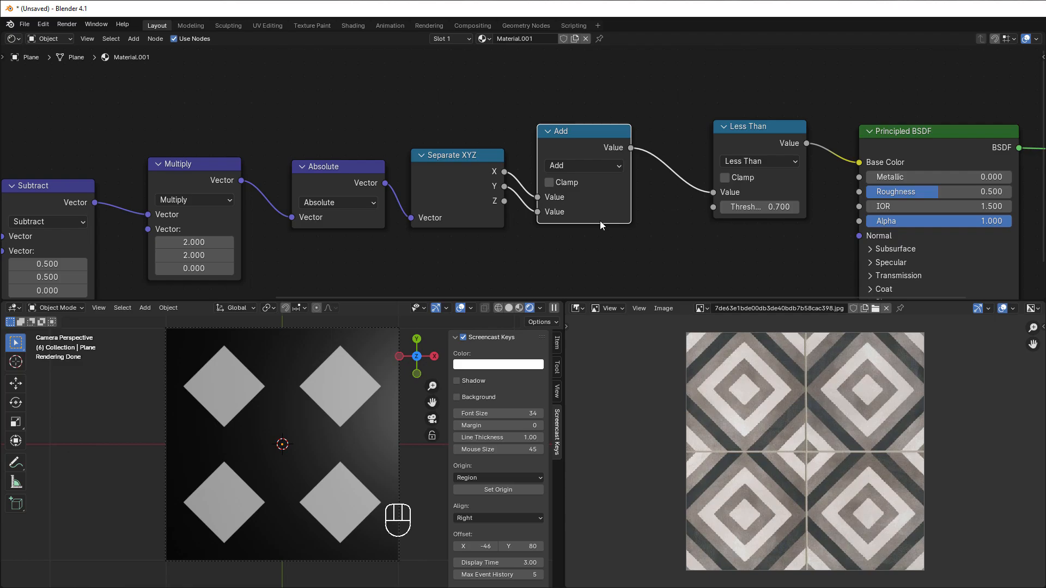
Step: Change the Less Than node's operation to Divide with a value of 2
middle_drag(623, 233, 533, 218)
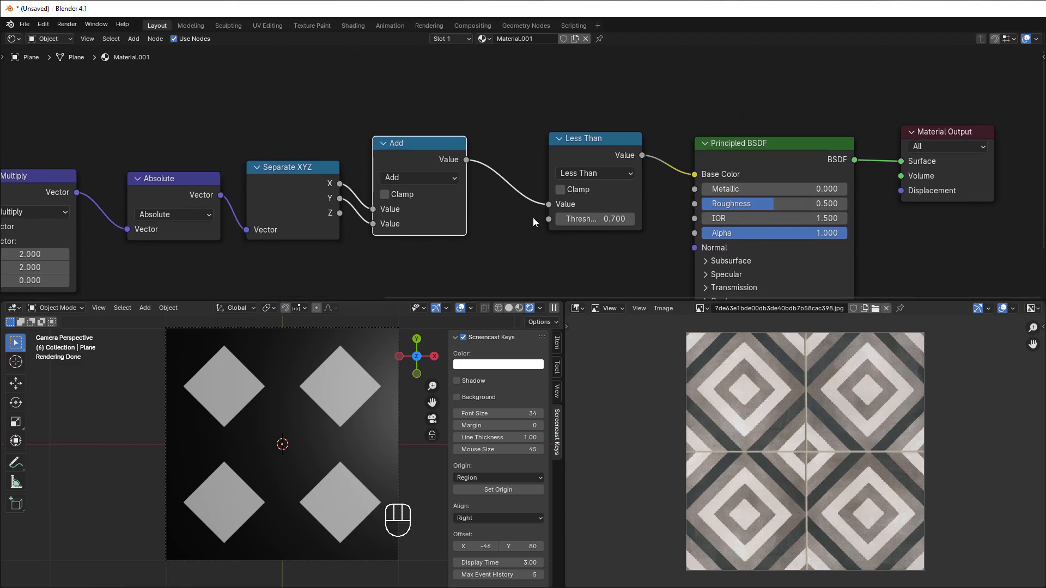
click(574, 172)
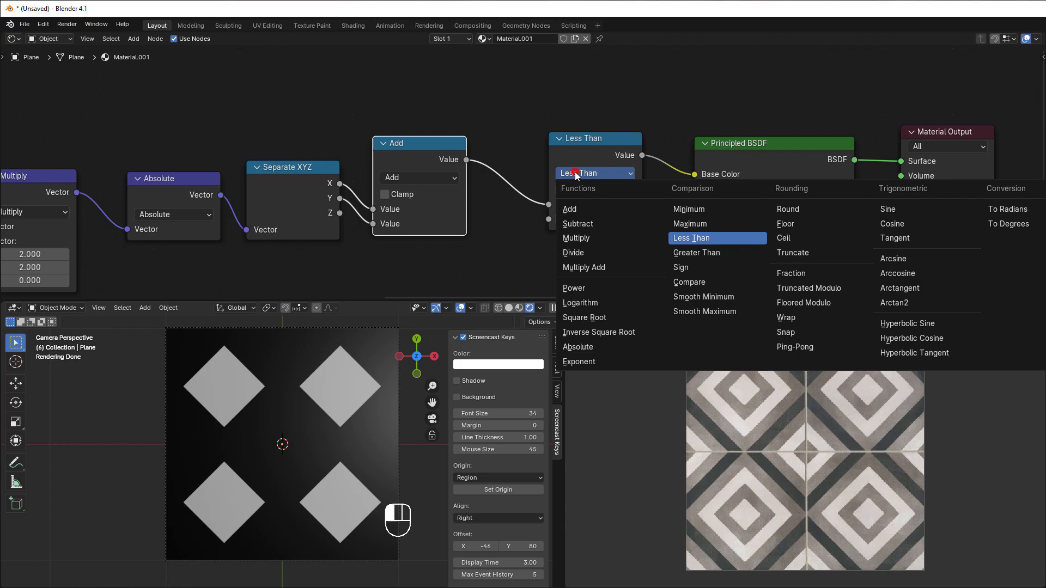
click(586, 253)
click(580, 217)
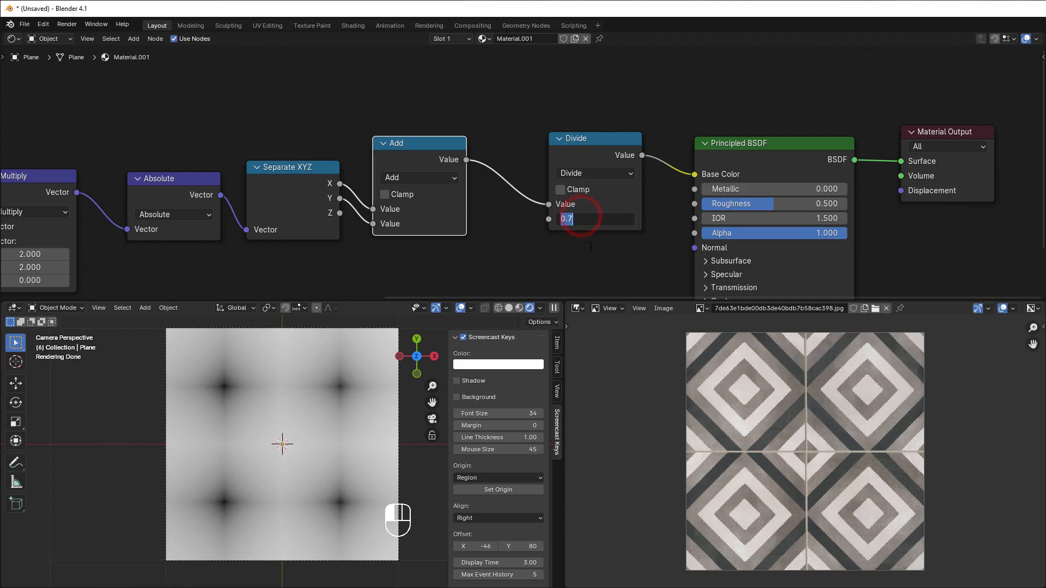
text(2)
click(590, 246)
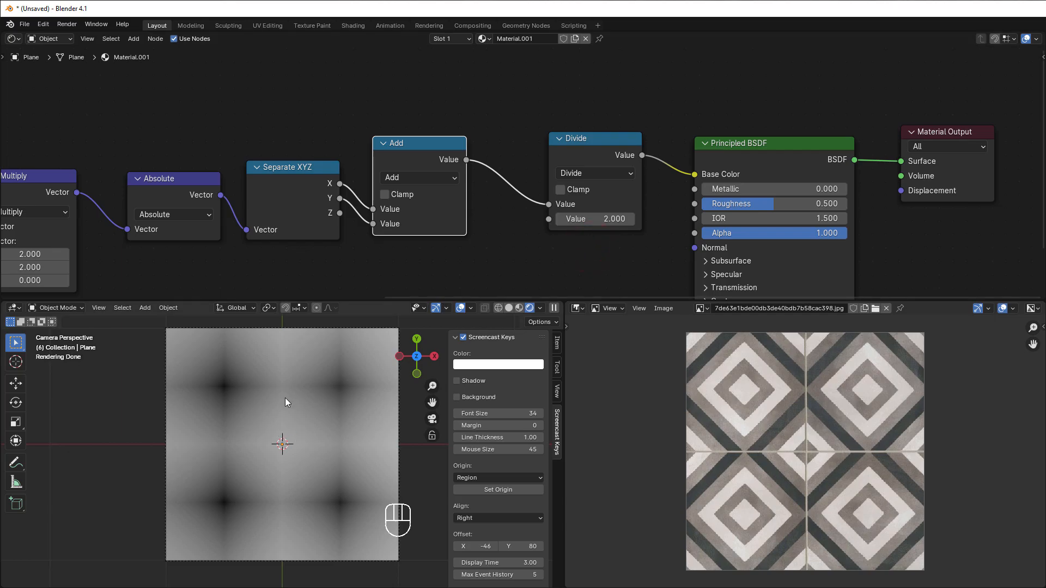
Step: Place the Divide node close to Add and shift Principled BSDF and Material Output farther away to open a gap
drag(566, 145, 518, 137)
scroll(629, 237, down, 1)
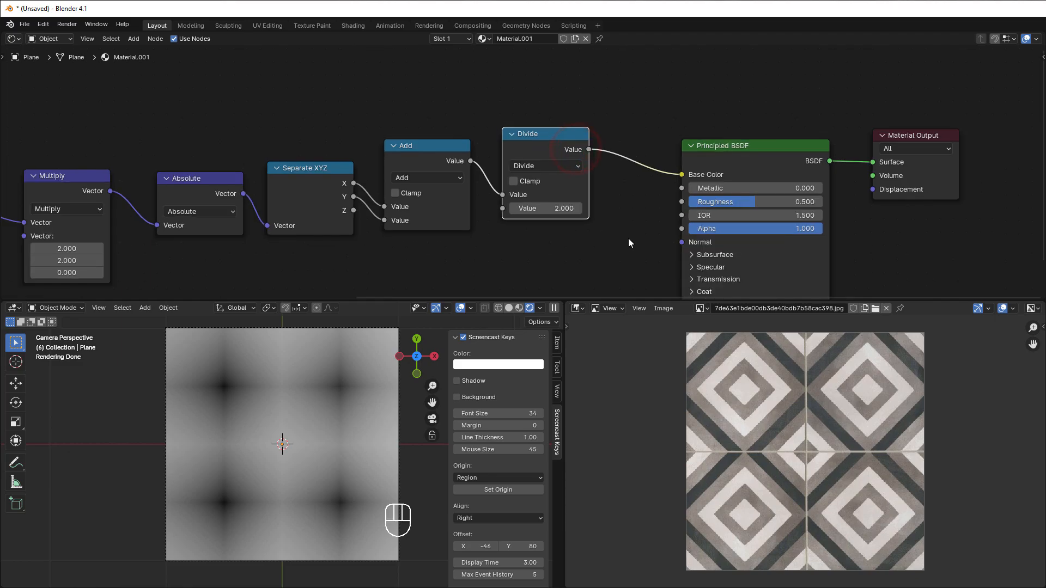
middle_drag(629, 238, 564, 239)
drag(681, 100, 869, 217)
drag(674, 142, 810, 117)
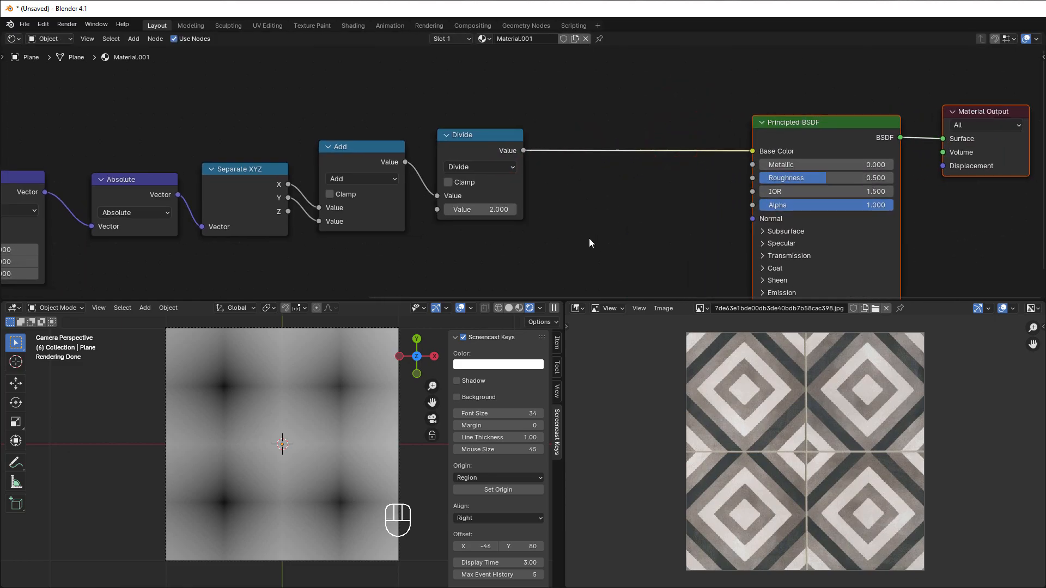
Step: Insert a Color Ramp between Divide and Principled BSDF and set its interpolation to Constant
key(shift+a)
mouse_move(590, 239)
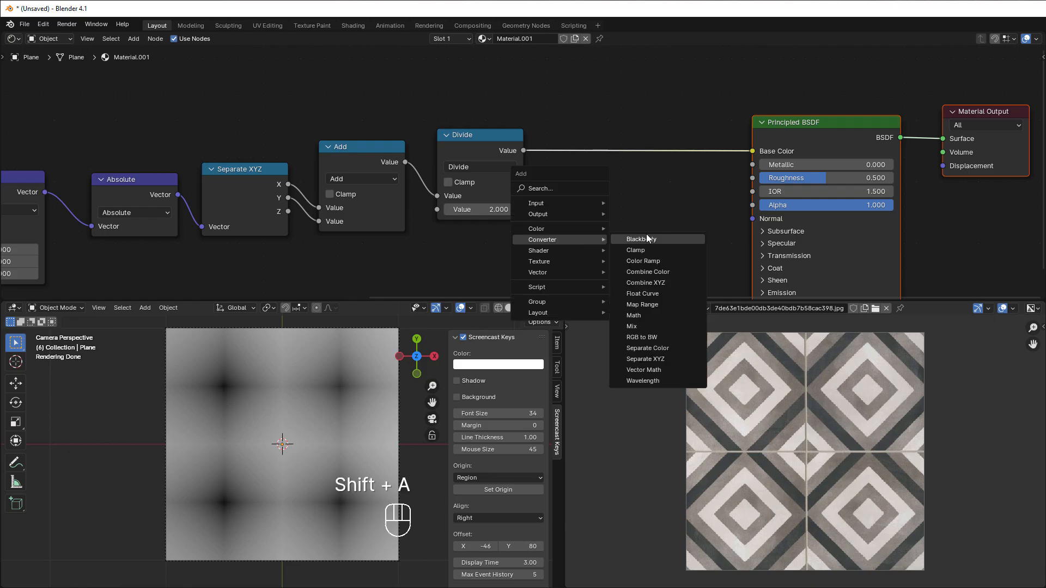
click(651, 261)
click(564, 97)
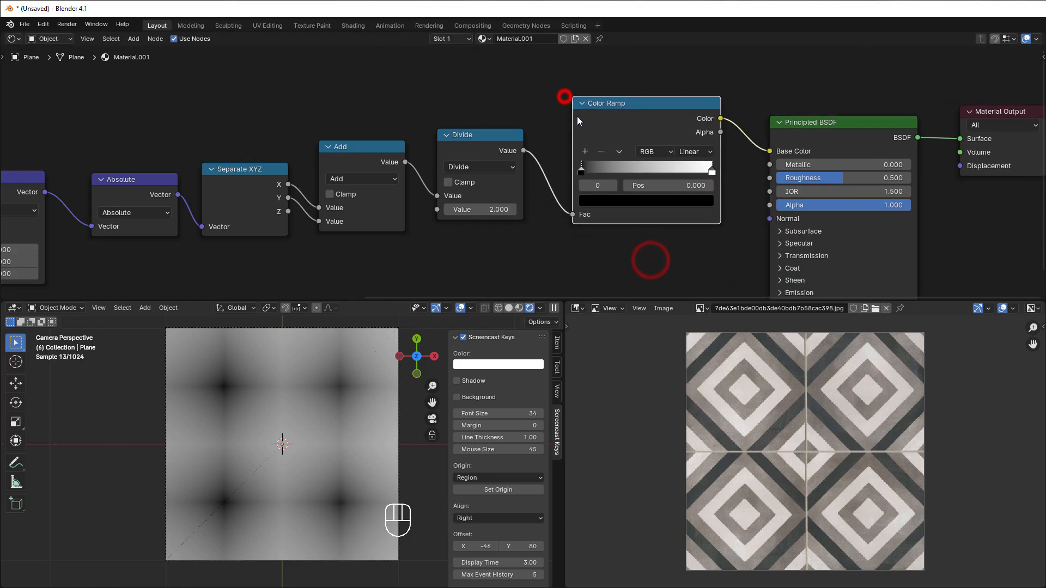
scroll(625, 231, up, 1)
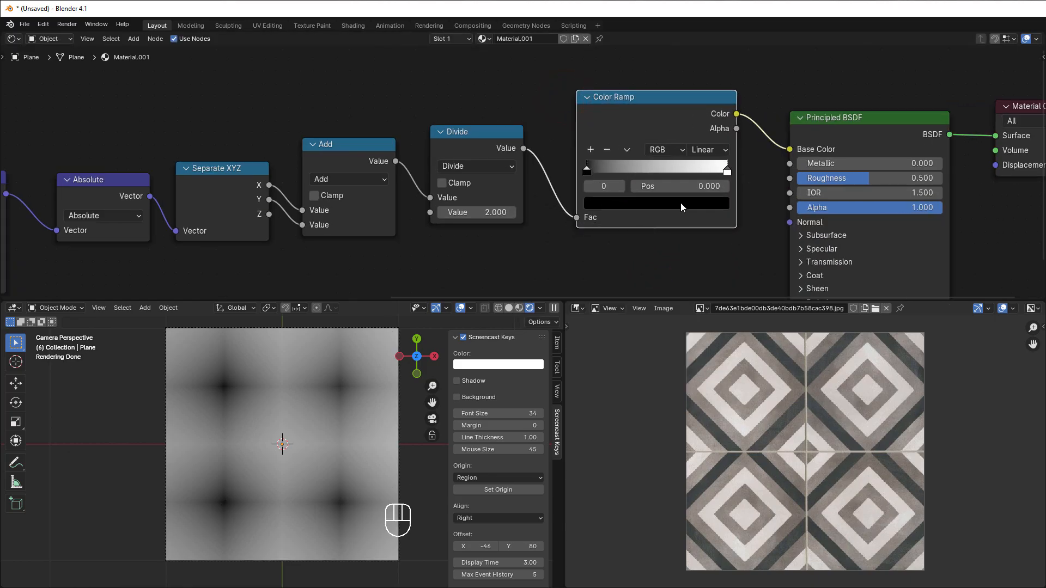
click(703, 151)
click(710, 242)
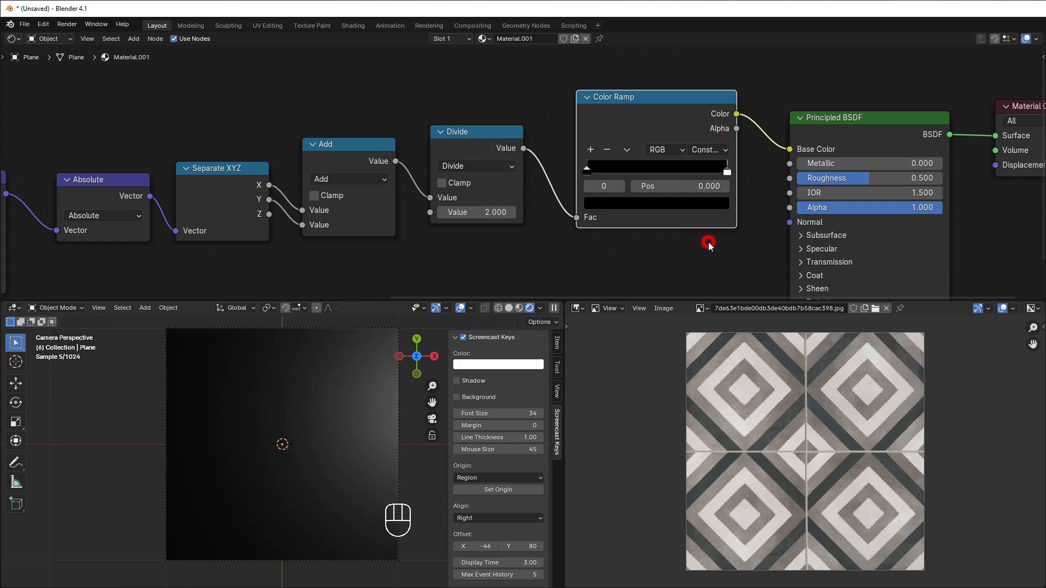
Step: Reposition the Color Ramp's stops, placing the white stop at position 0.000 and the black stop a short distance after it
drag(727, 172, 690, 184)
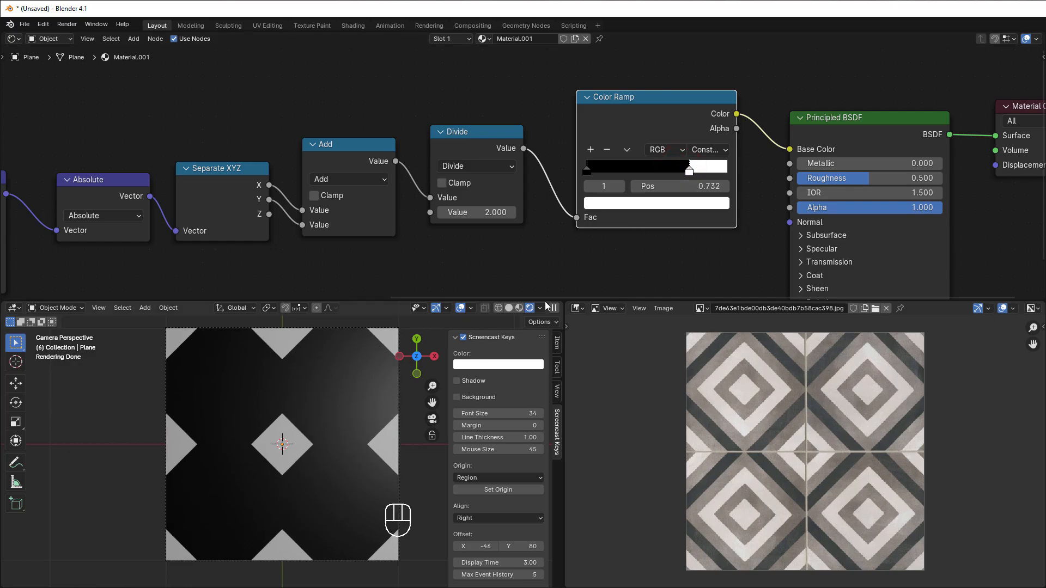
drag(688, 170, 711, 174)
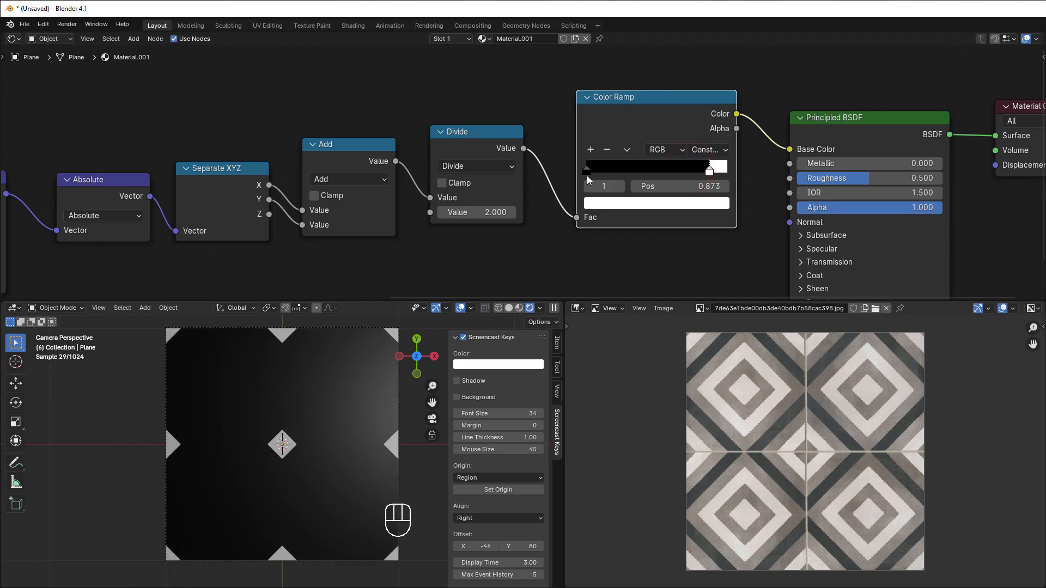
drag(587, 174, 632, 172)
drag(734, 170, 610, 170)
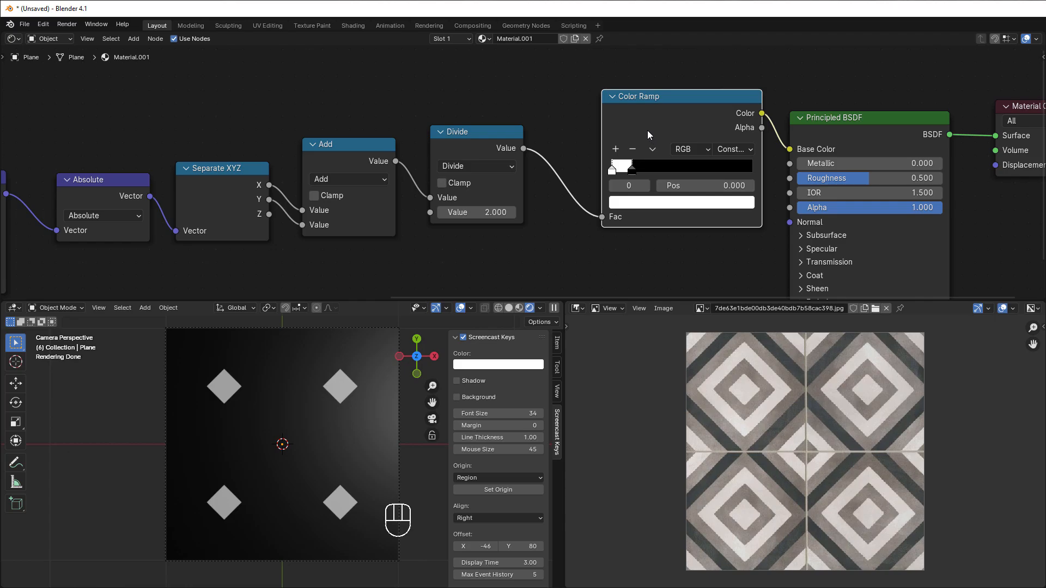
Step: Add five more stops to the Color Ramp and distribute all of its stops evenly
middle_drag(658, 100, 634, 118)
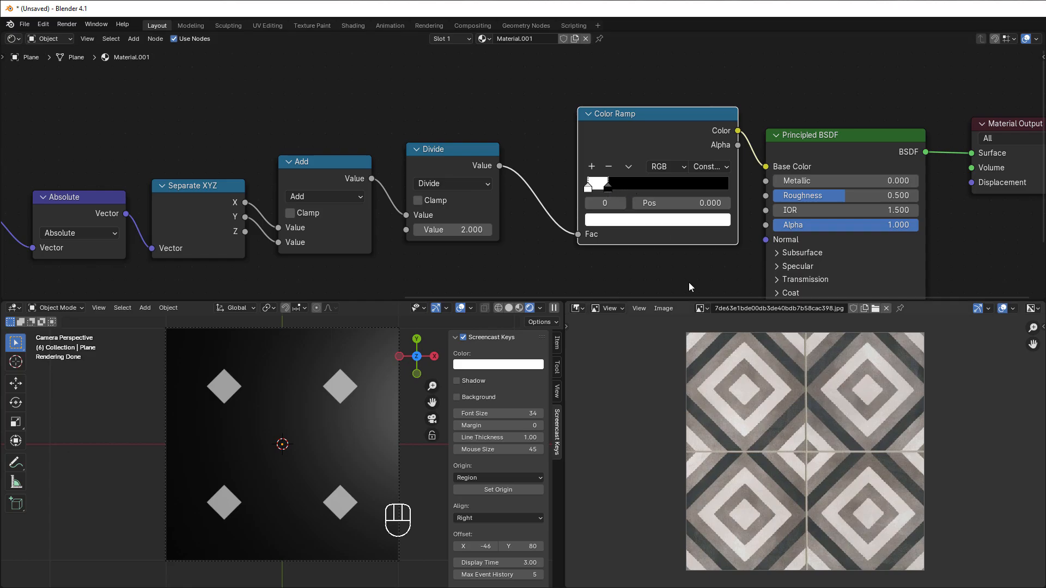
click(591, 166)
click(592, 166)
click(592, 167)
click(628, 166)
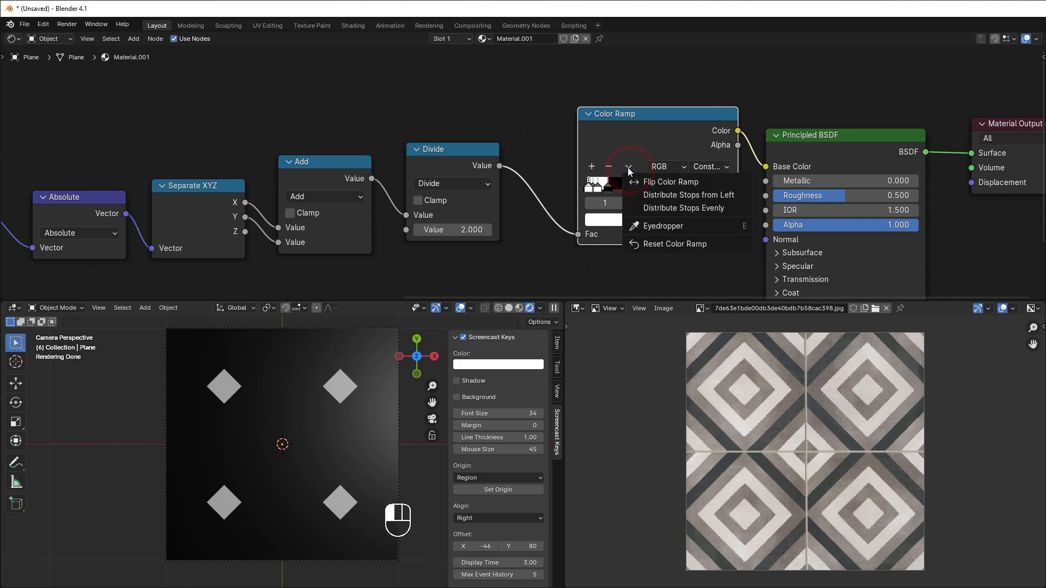
click(675, 209)
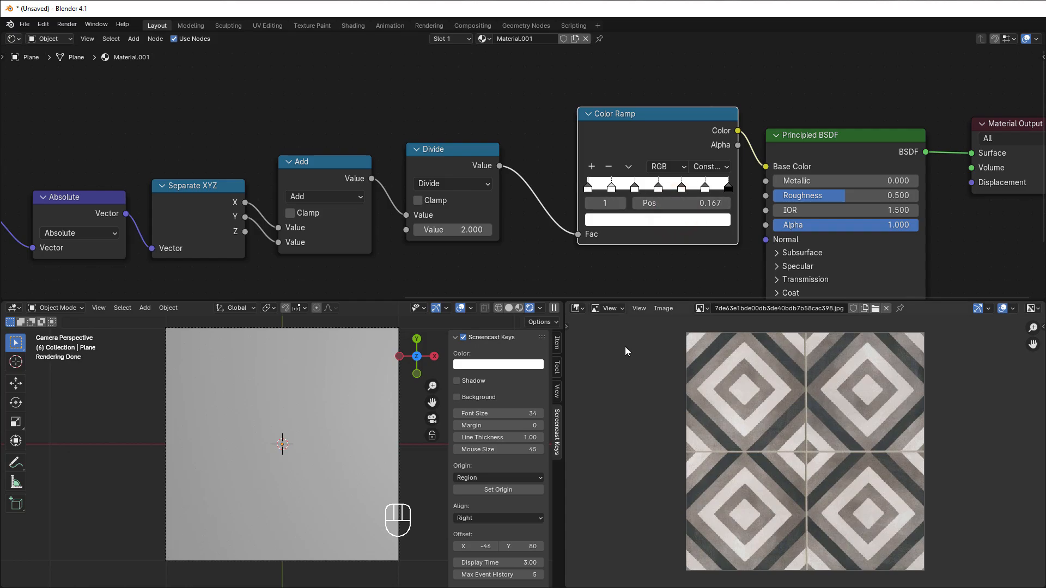
Step: Color the Color Ramp's stop 1 with the brown sampled from a band in the reference tile image
click(612, 188)
click(616, 221)
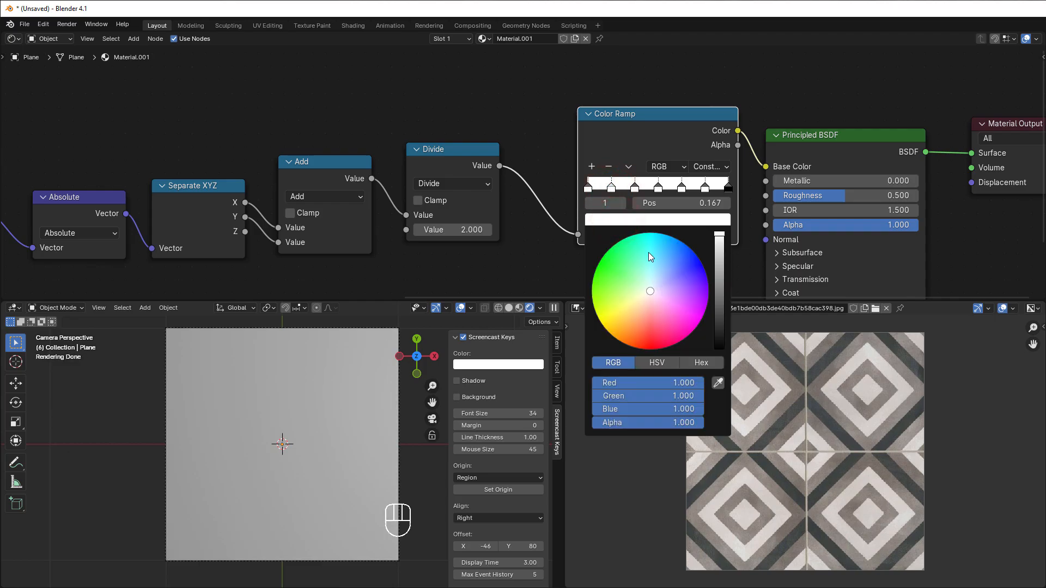
click(718, 383)
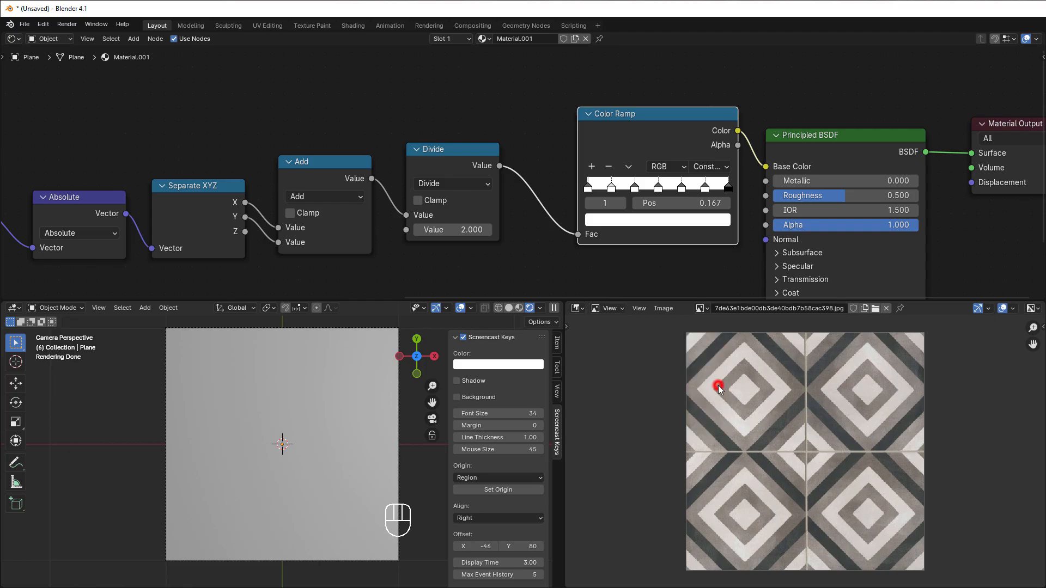
click(785, 370)
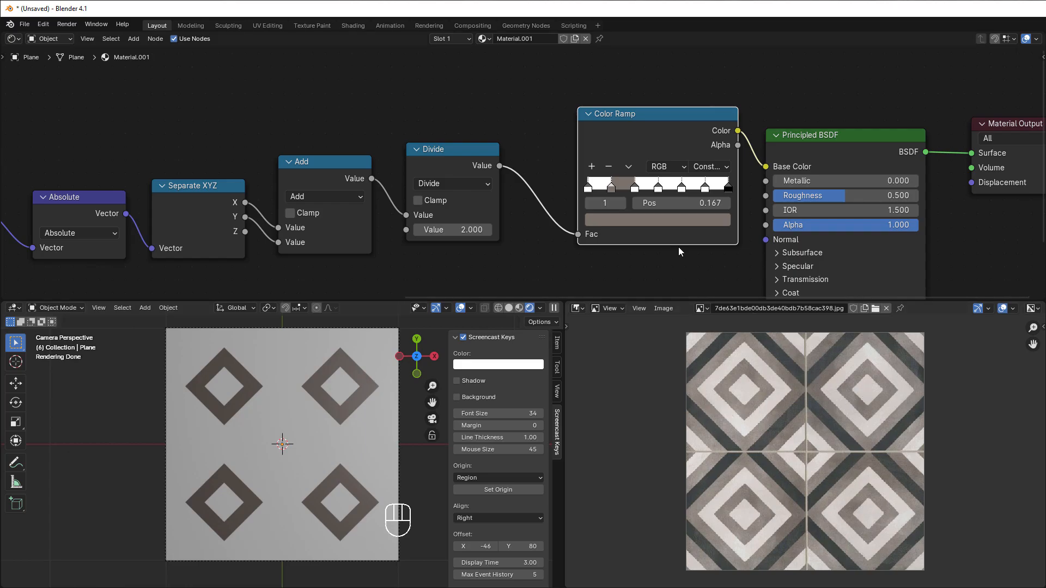
Step: Add one more stop to the Color Ramp before the brown stop and distribute all stops evenly
click(592, 166)
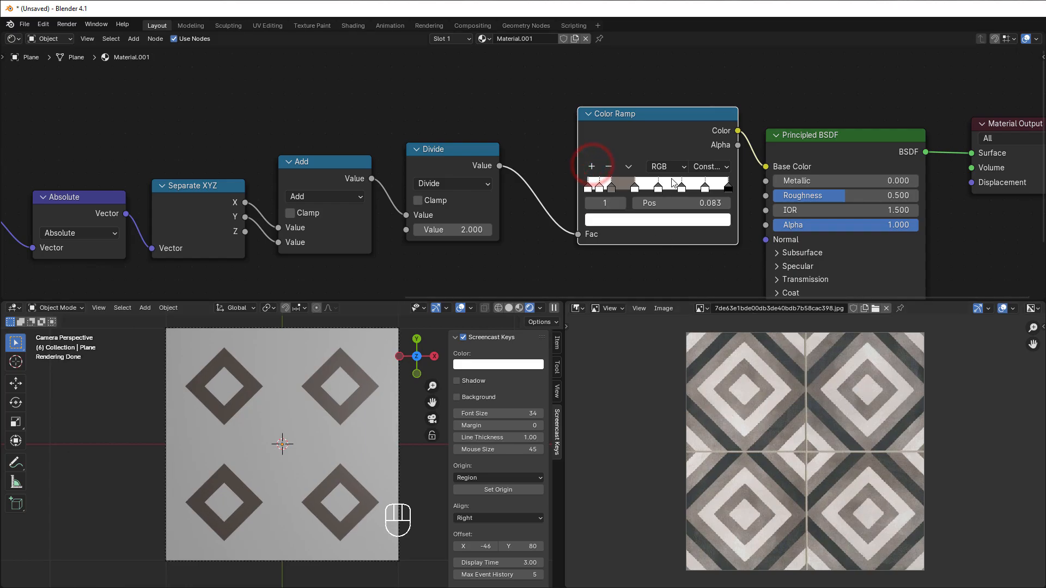
click(628, 166)
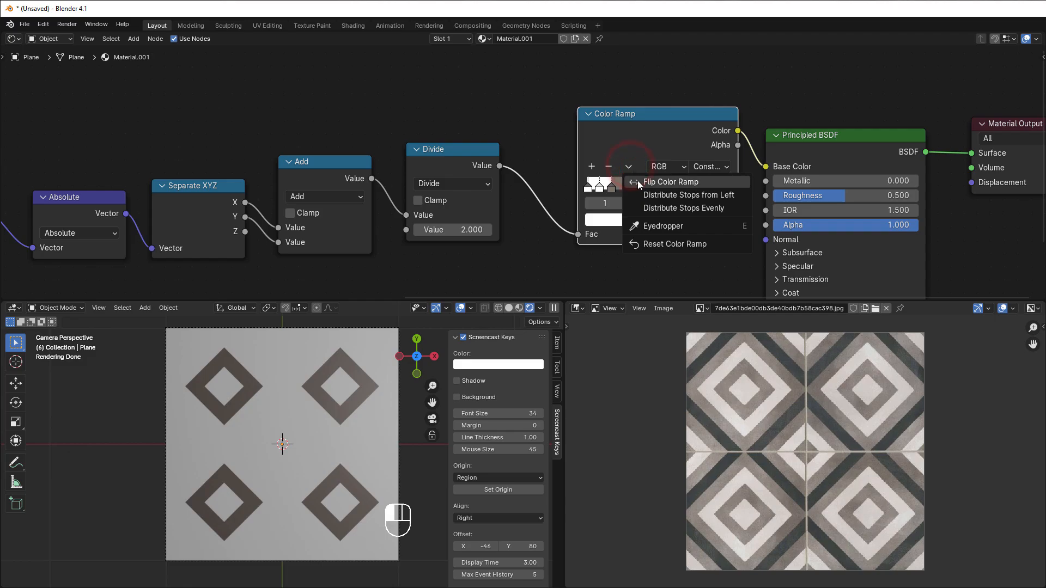
click(665, 208)
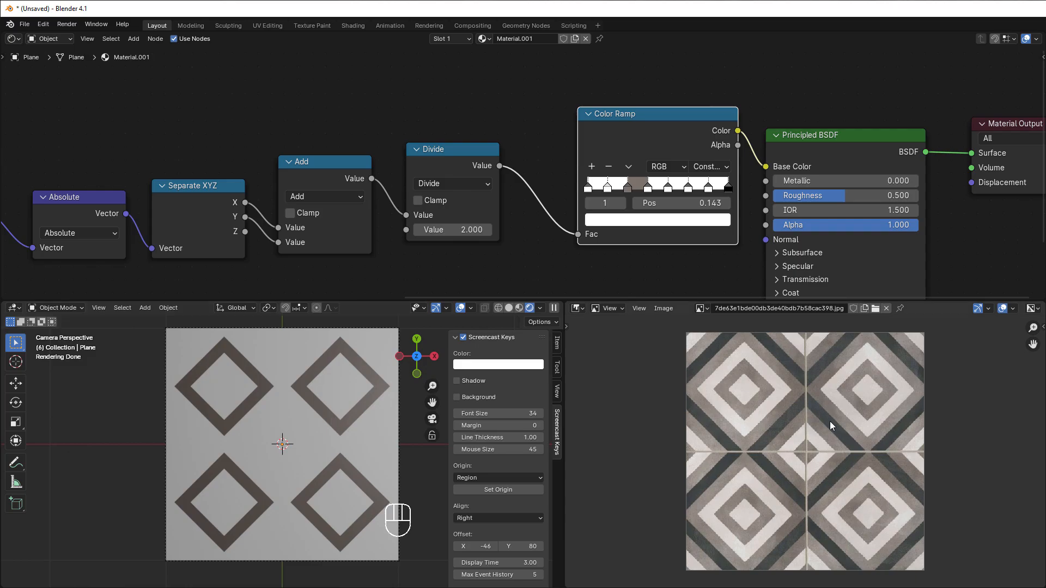
Step: Color stop 1 of the Color Ramp with the brown sampled from stop 2
click(607, 189)
click(610, 220)
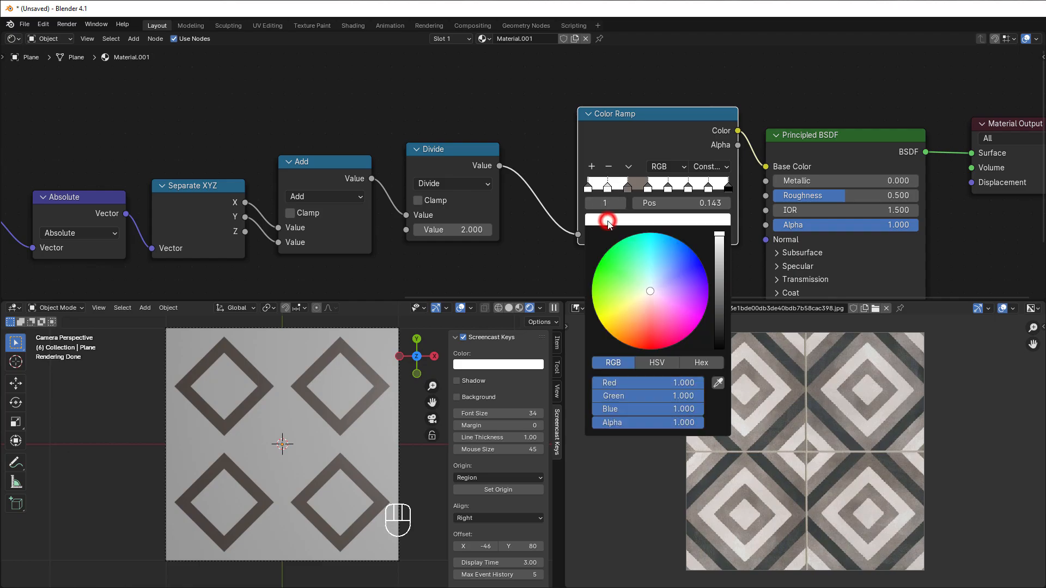
click(719, 385)
click(629, 188)
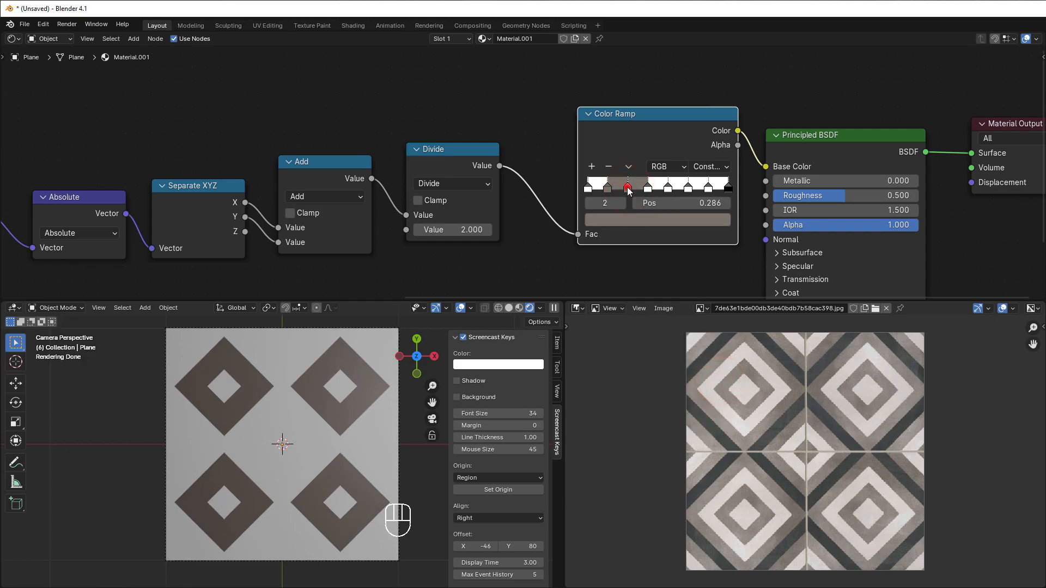
Step: Change stop 2 of the Color Ramp to pure white by raising its brightness and setting green and blue to 1.000
click(627, 188)
click(635, 224)
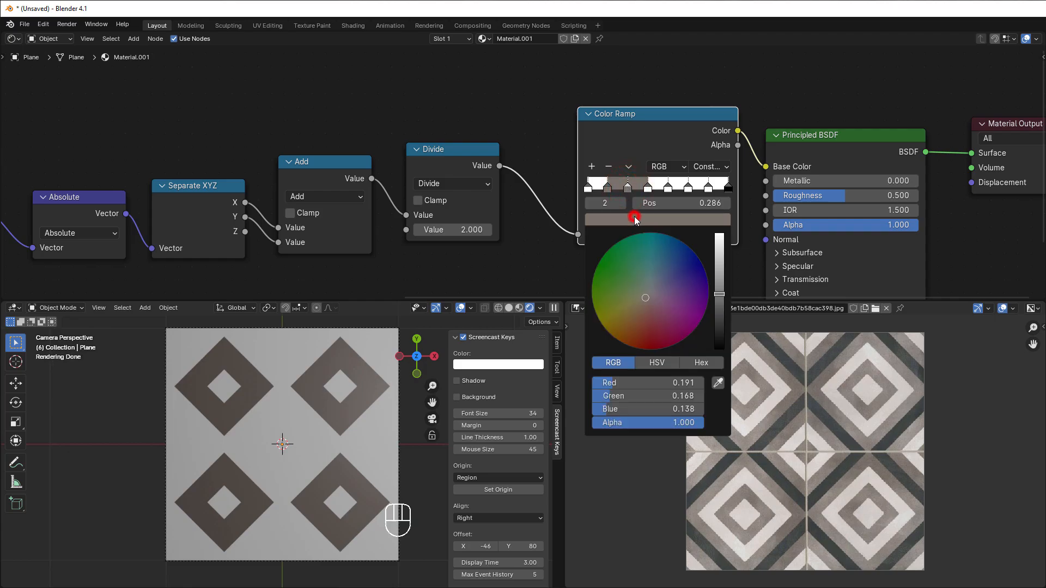
click(721, 292)
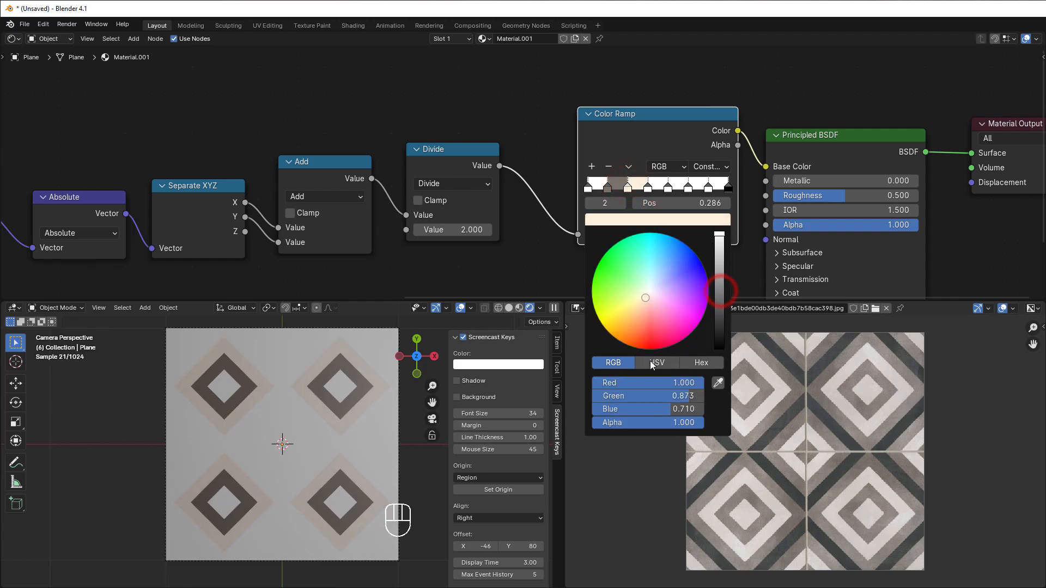
drag(639, 396, 665, 410)
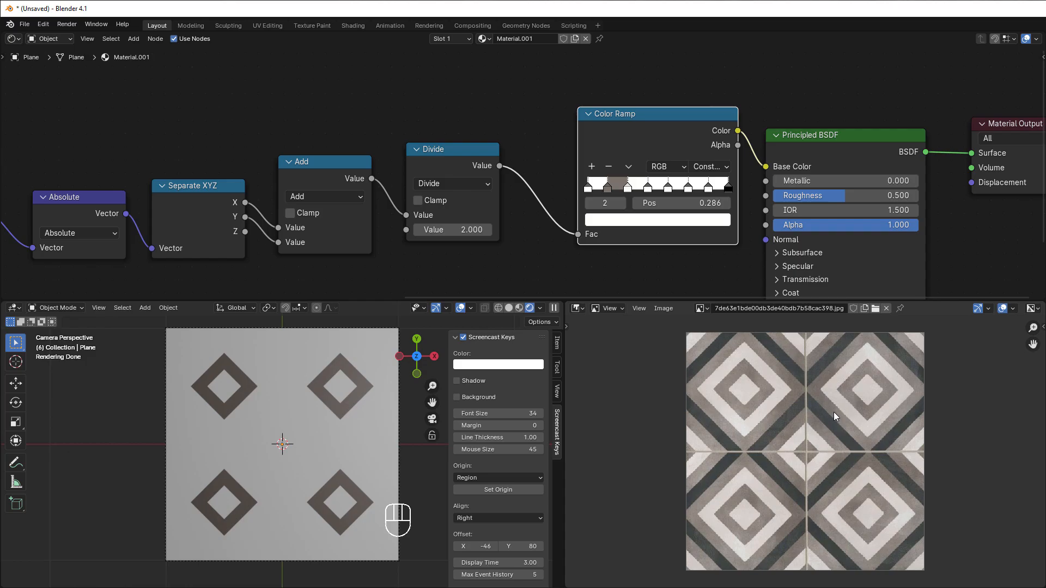
Step: Color the Color Ramp's stop 3 with the brown sampled from stop 1, and set stop 4 to black
click(648, 186)
click(651, 220)
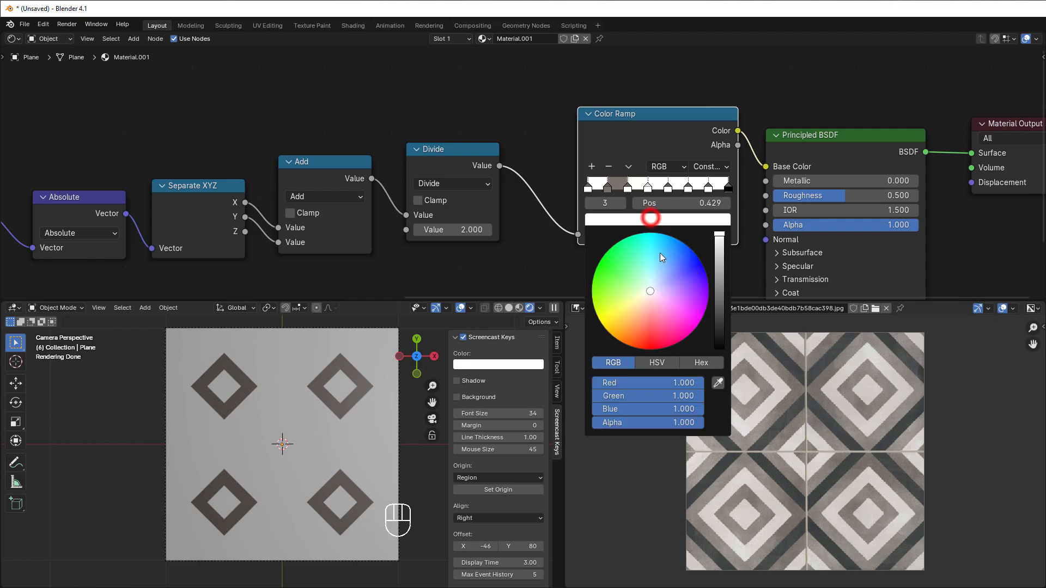
click(717, 383)
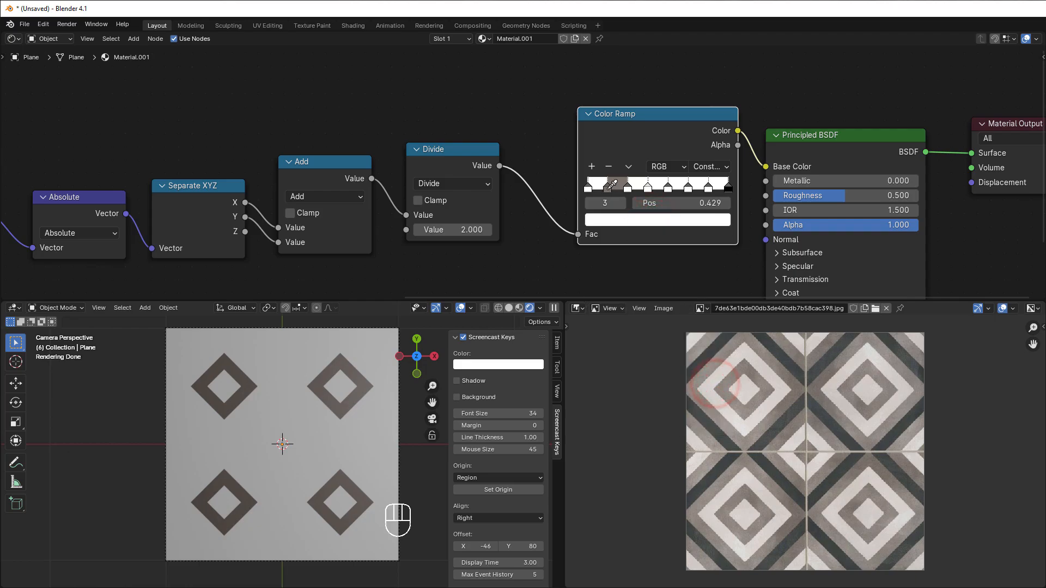
click(608, 188)
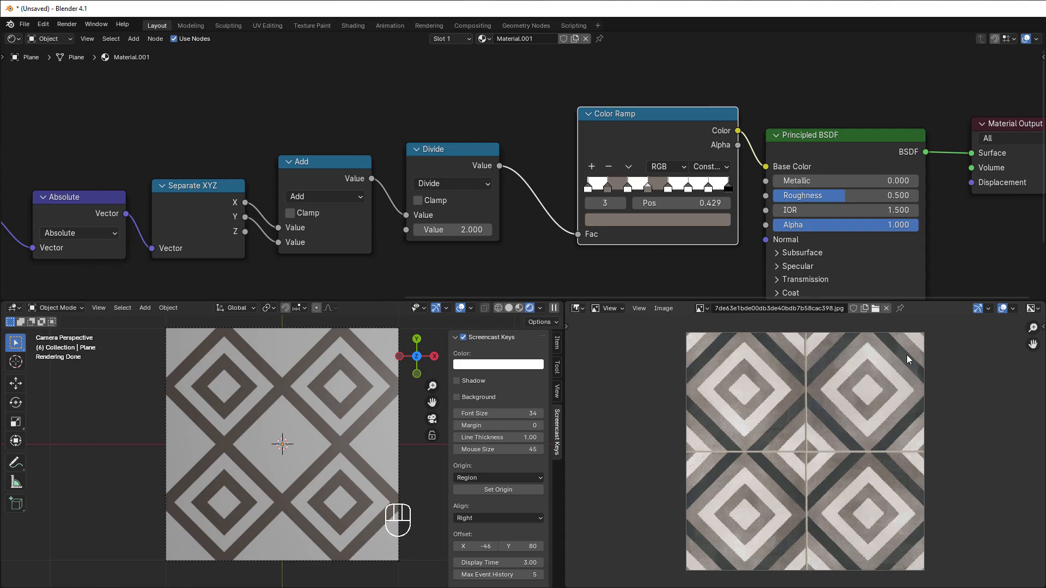
click(667, 186)
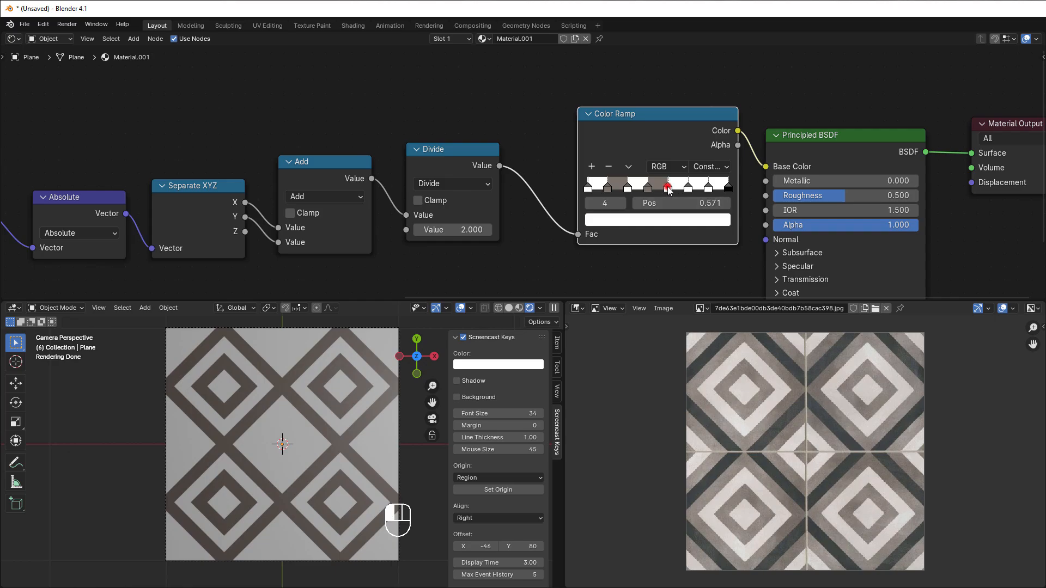
click(670, 220)
drag(719, 238, 719, 347)
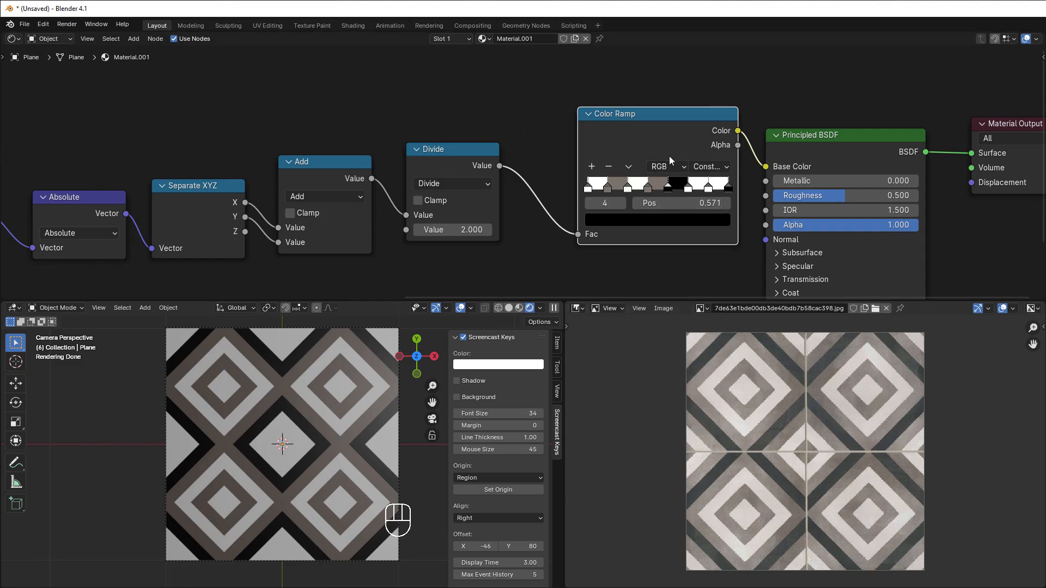
Step: Color stops 5 and 7 of the Color Ramp with the brown sampled from stop 3
click(688, 187)
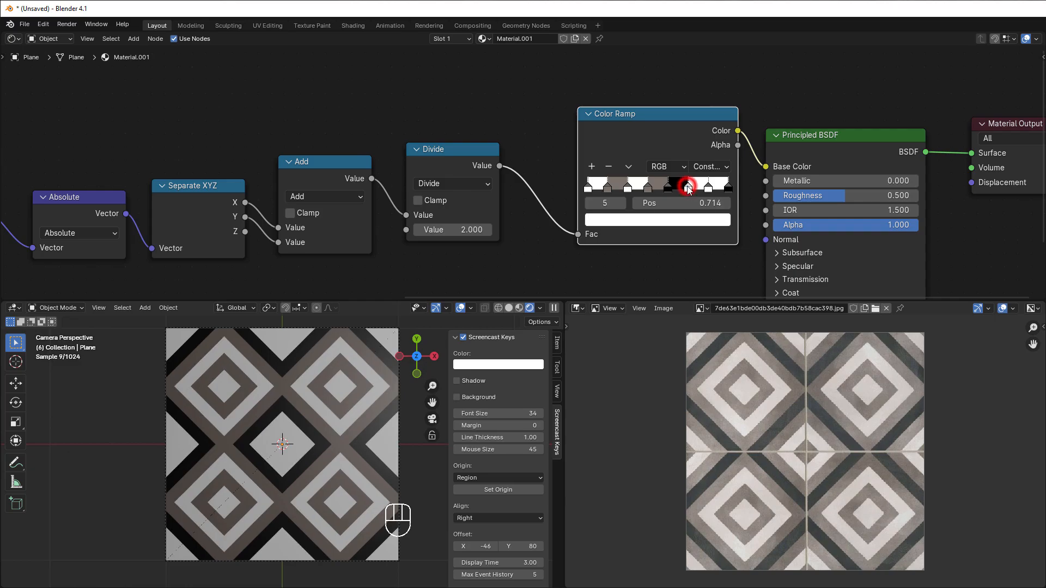
click(685, 218)
click(718, 382)
click(648, 189)
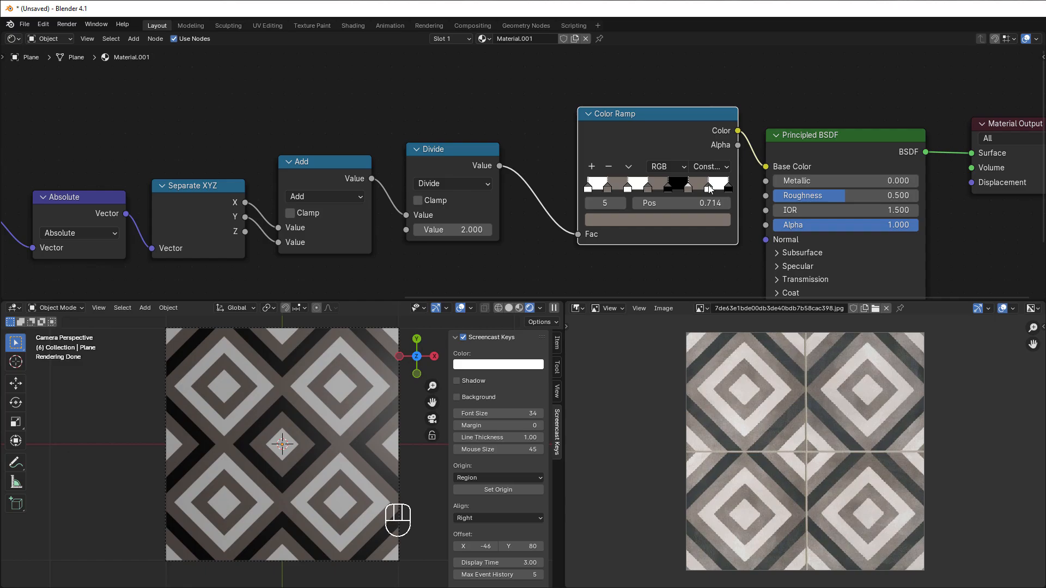
click(727, 186)
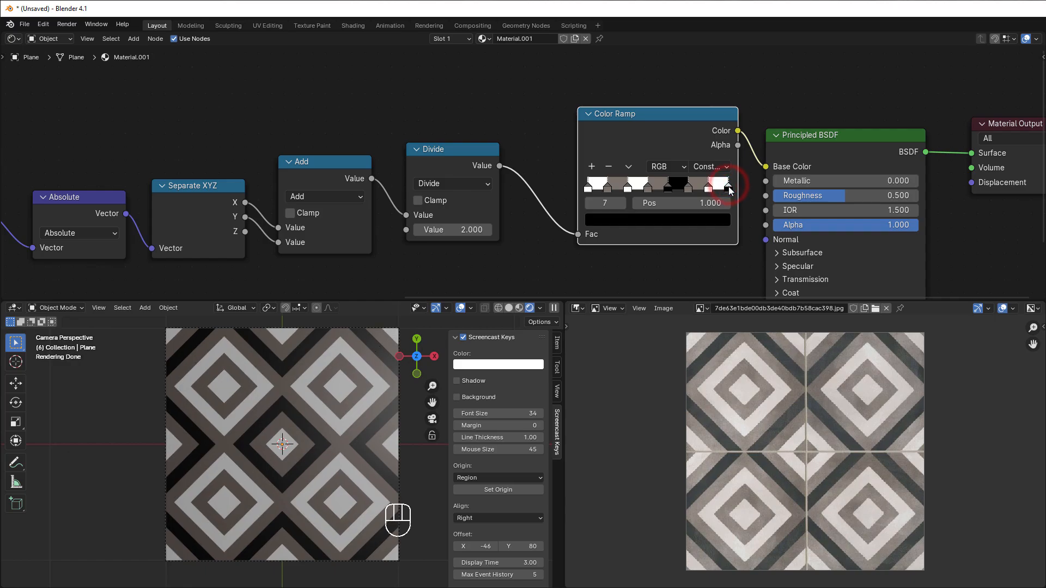
click(717, 220)
click(717, 383)
click(649, 185)
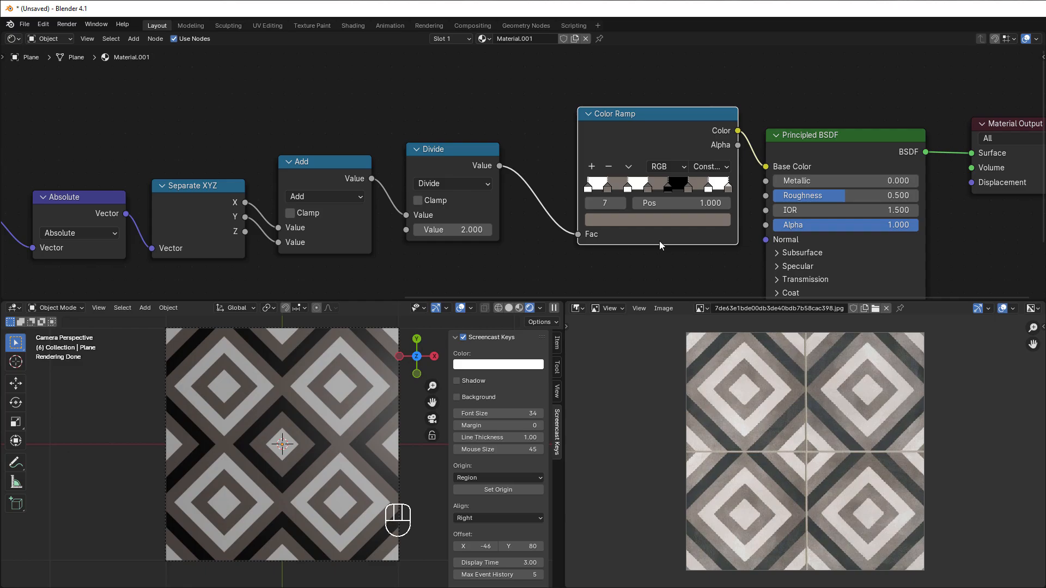
Step: Shift the Color Ramp's stops slightly toward the start, placing stop 7 at about 0.941 and stop 6 at 0.798
drag(729, 188, 721, 189)
drag(608, 188, 715, 188)
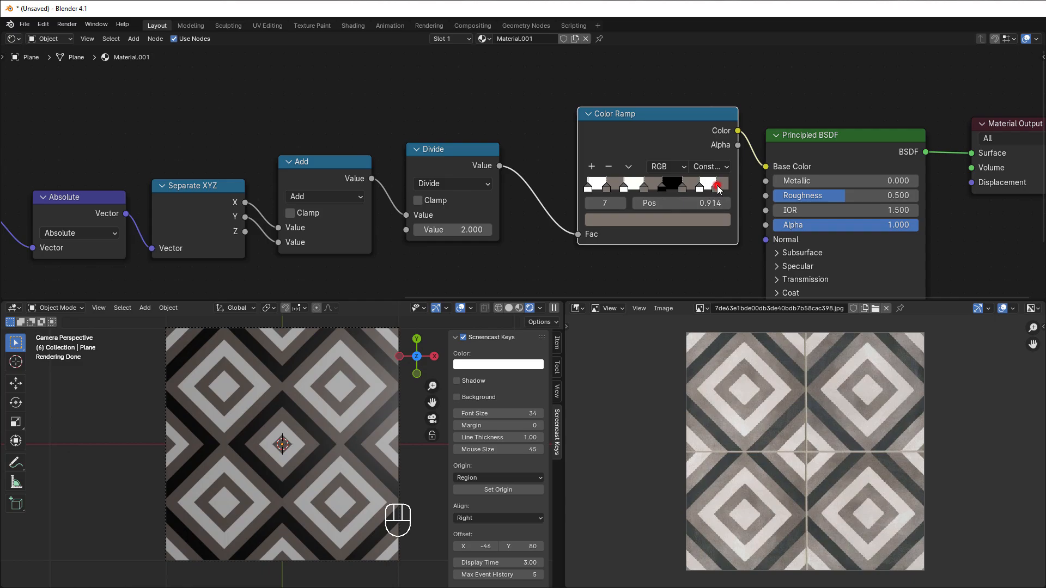
drag(717, 188, 721, 189)
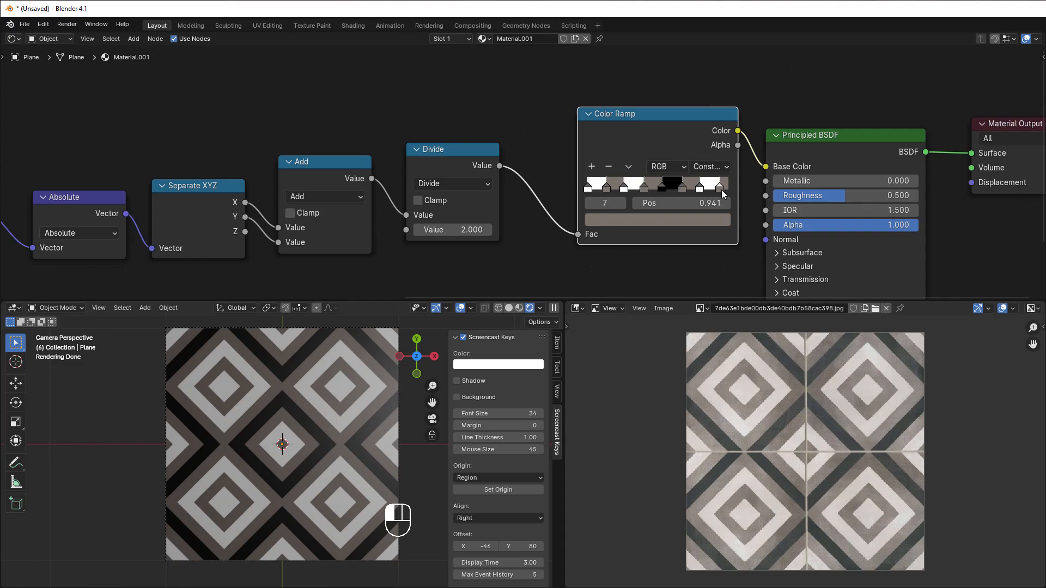
drag(721, 189, 720, 190)
click(703, 190)
drag(705, 193, 701, 191)
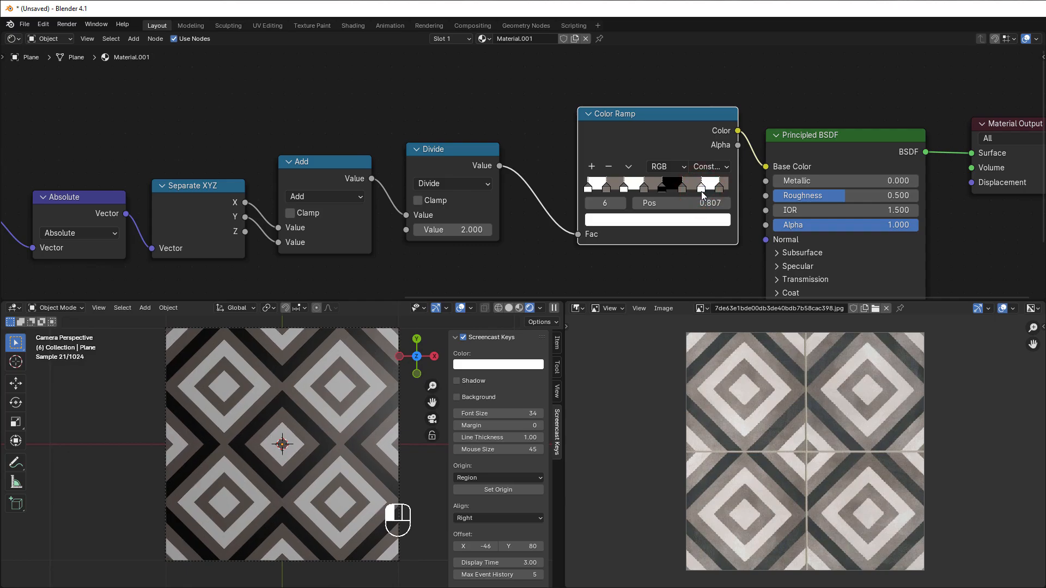
drag(700, 192, 700, 191)
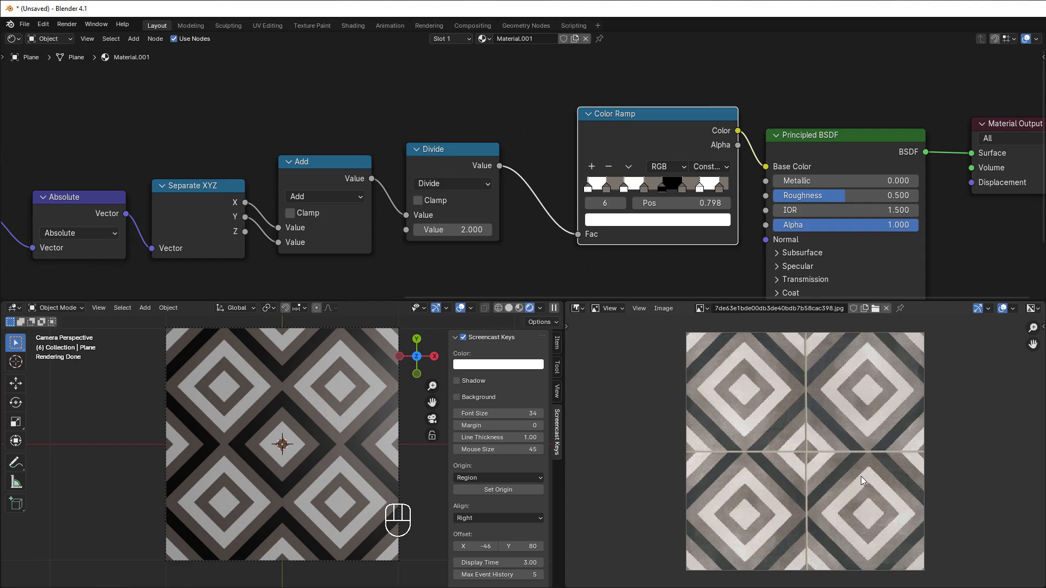
Step: Duplicate the Add node, place the copy below the original, and set its operation to Smooth Minimum
scroll(545, 227, down, 3)
middle_drag(546, 227, 571, 175)
scroll(571, 178, up, 2)
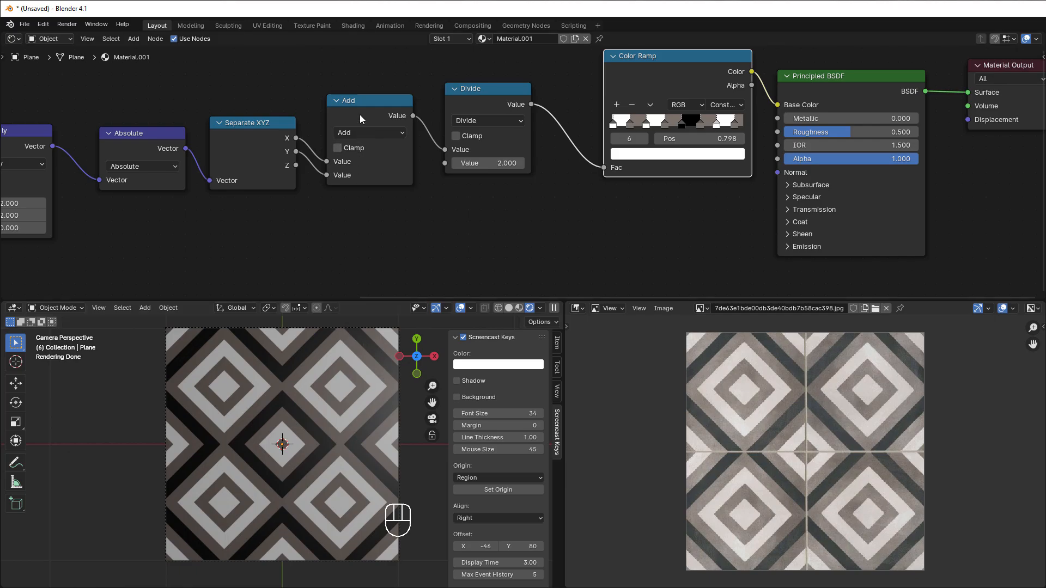
drag(360, 104, 364, 104)
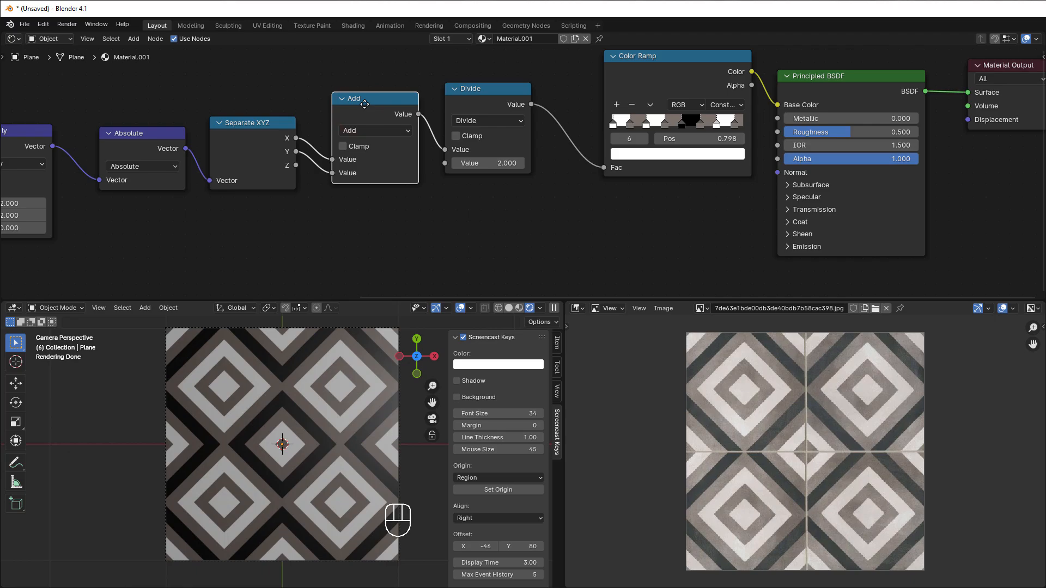
key(shift+d)
click(360, 207)
click(360, 233)
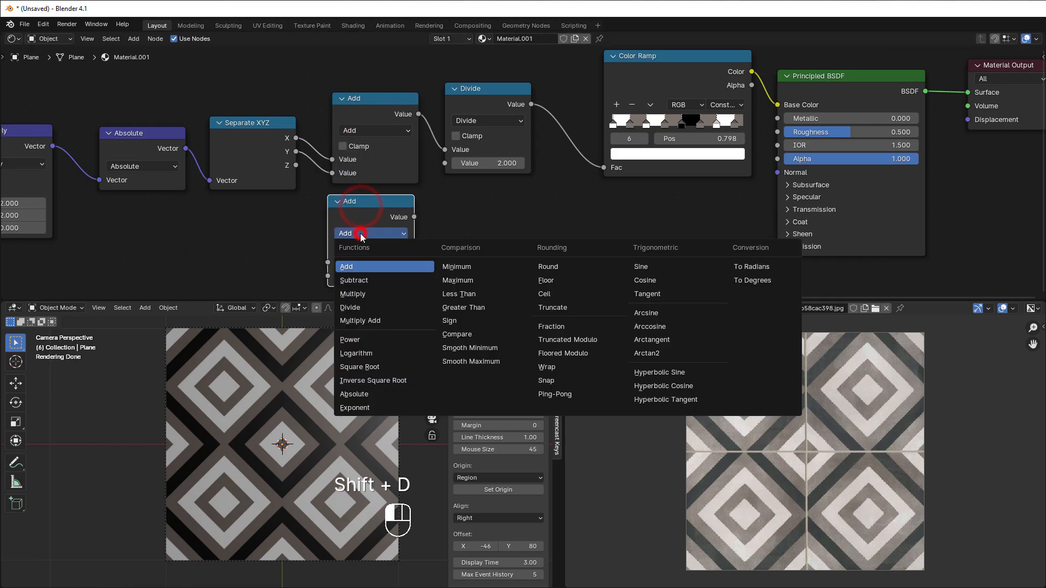
click(504, 348)
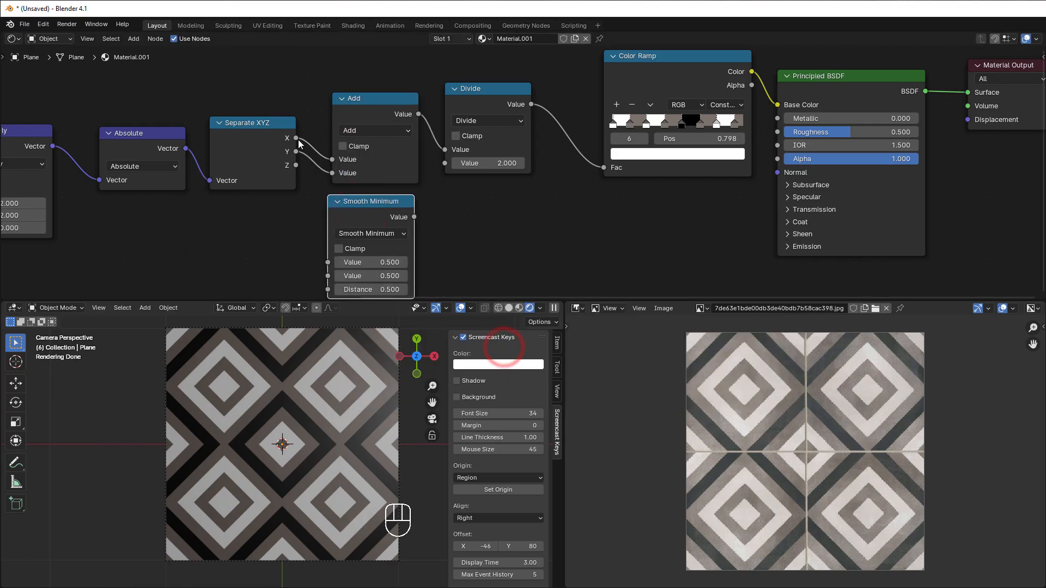
Step: Wire Separate XYZ's X and Y through the duplicated node into Base Color, and switch its operation to Smooth Maximum
drag(295, 137, 328, 276)
drag(414, 217, 785, 106)
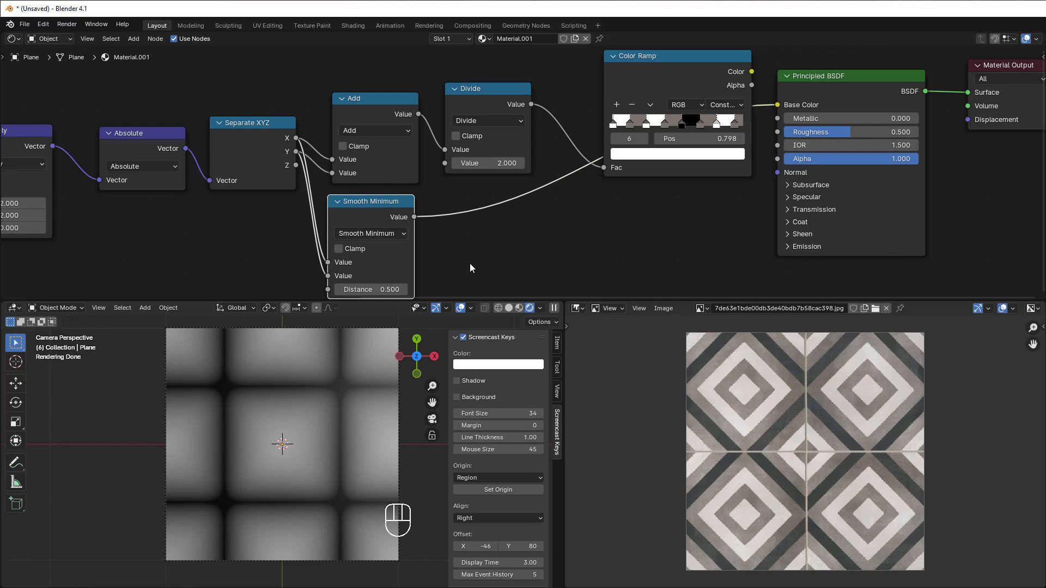
middle_drag(471, 267, 518, 234)
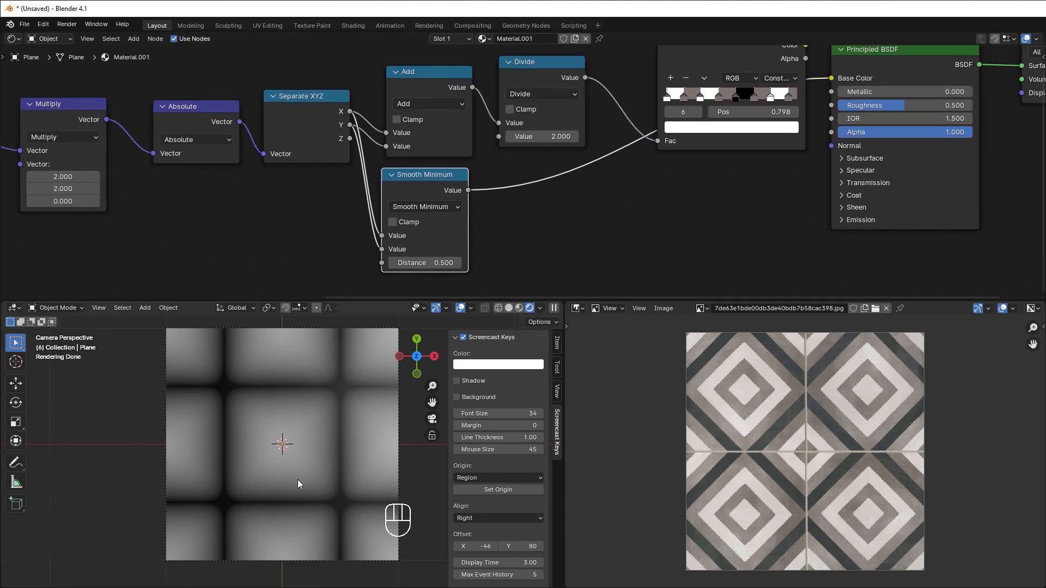
click(433, 207)
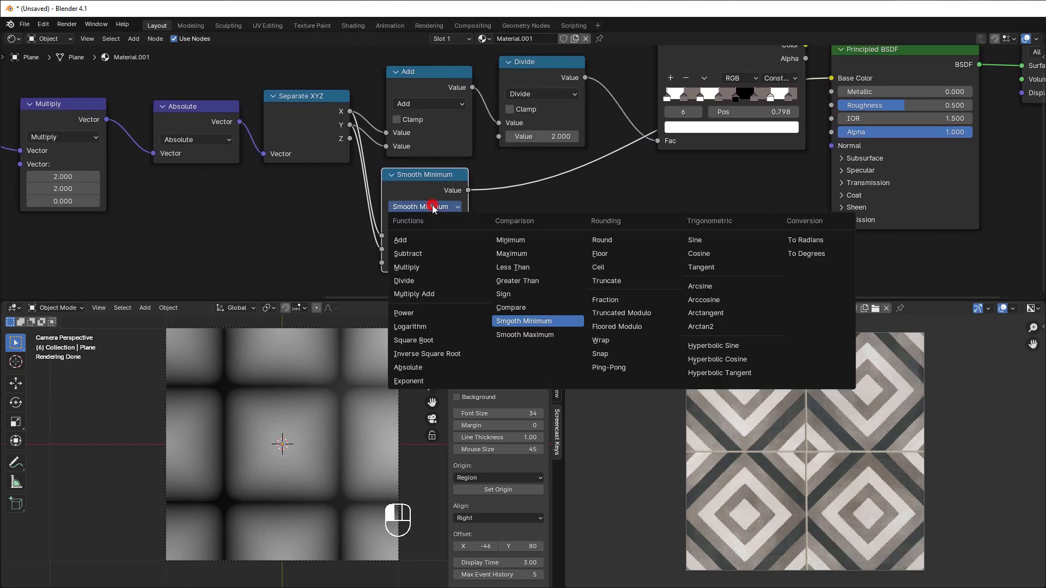
click(515, 334)
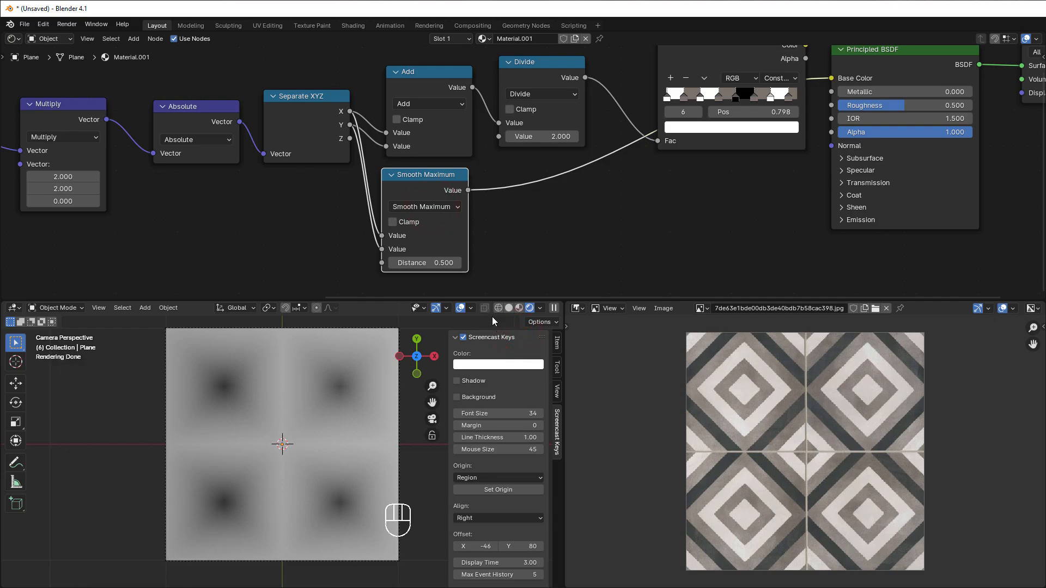
drag(439, 192, 441, 211)
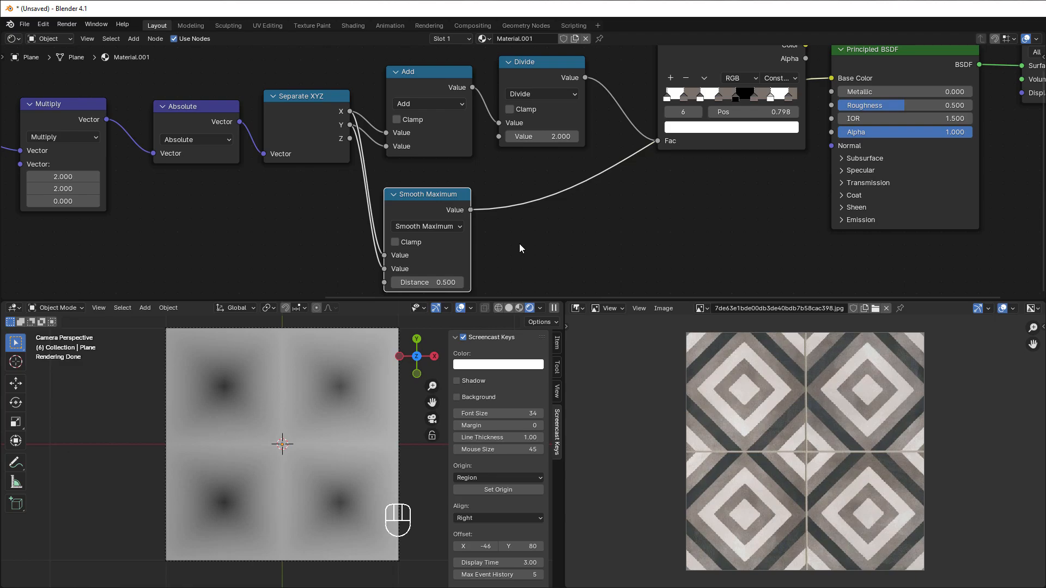
Step: Insert a Math node set to Subtract after Smooth Maximum, with the Smooth Maximum output feeding its second Value input
key(shift+a)
mouse_move(518, 244)
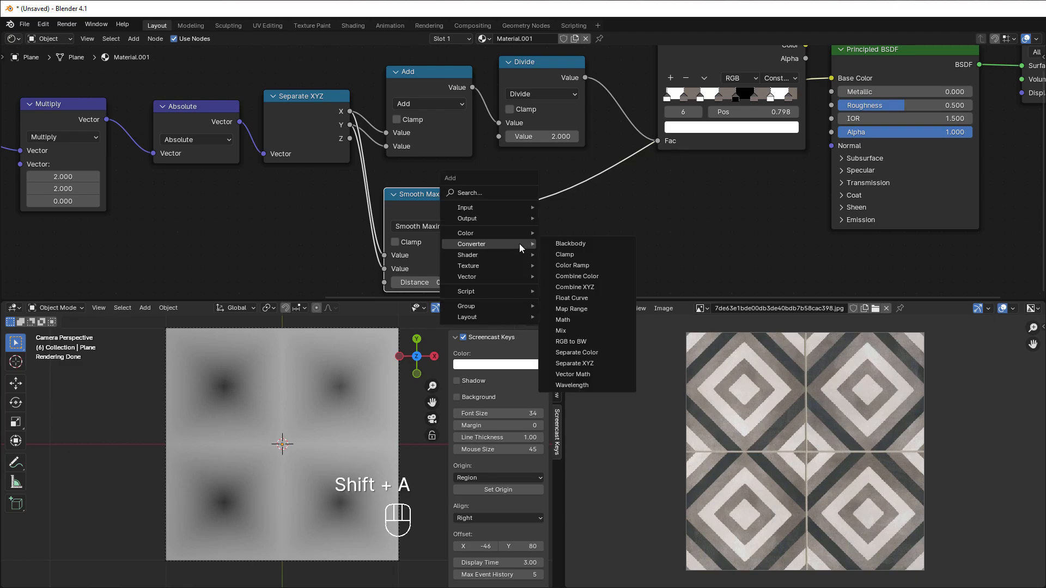
click(590, 320)
click(485, 185)
click(547, 223)
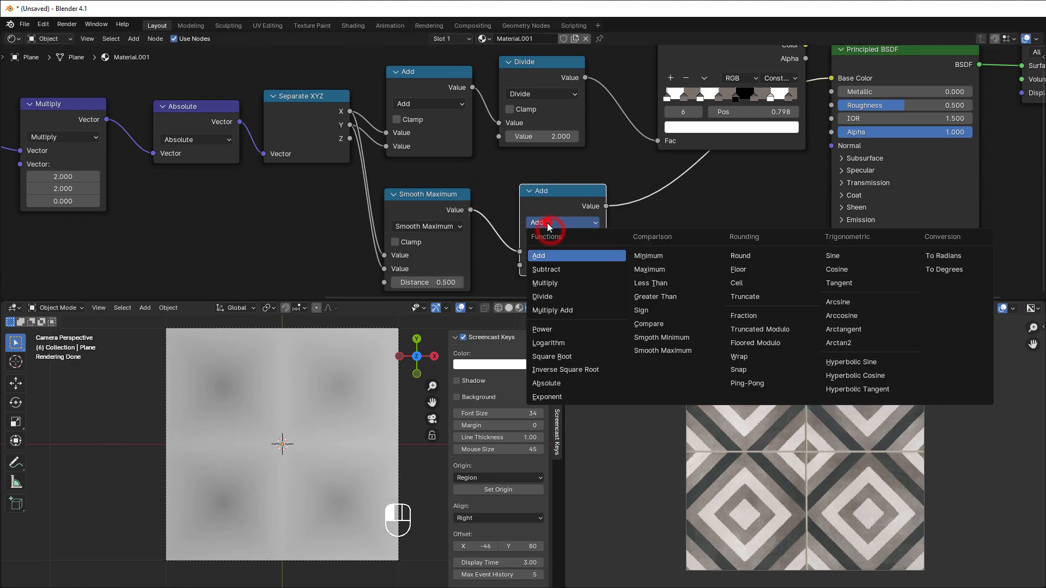
click(549, 270)
drag(520, 253, 520, 265)
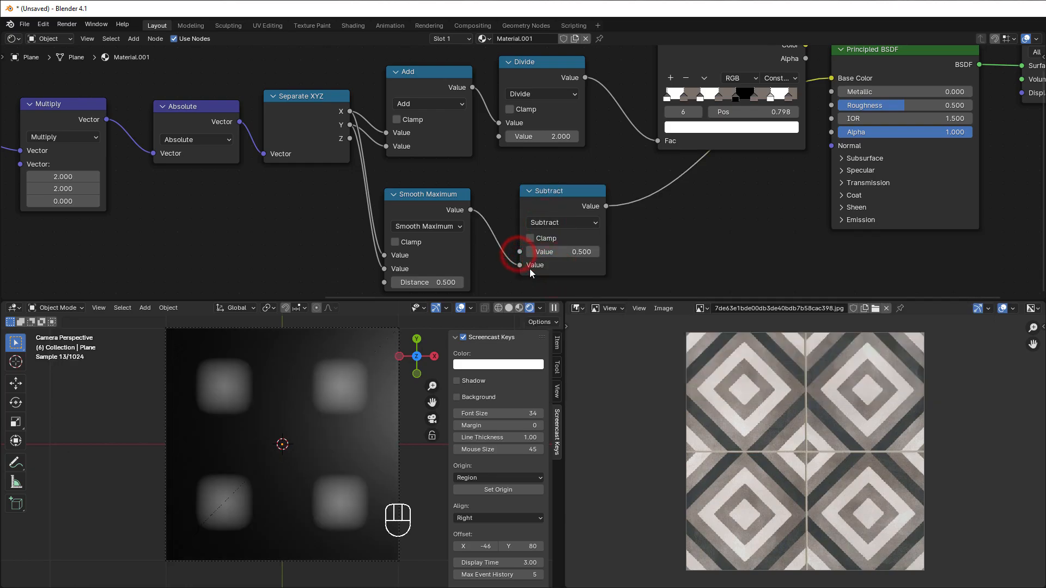
Step: Set the Subtract node's first Value to 1.000 and place the node closer to Smooth Maximum
mouse_move(588, 252)
mouse_down()
mouse_move(599, 252)
mouse_move(587, 252)
mouse_up()
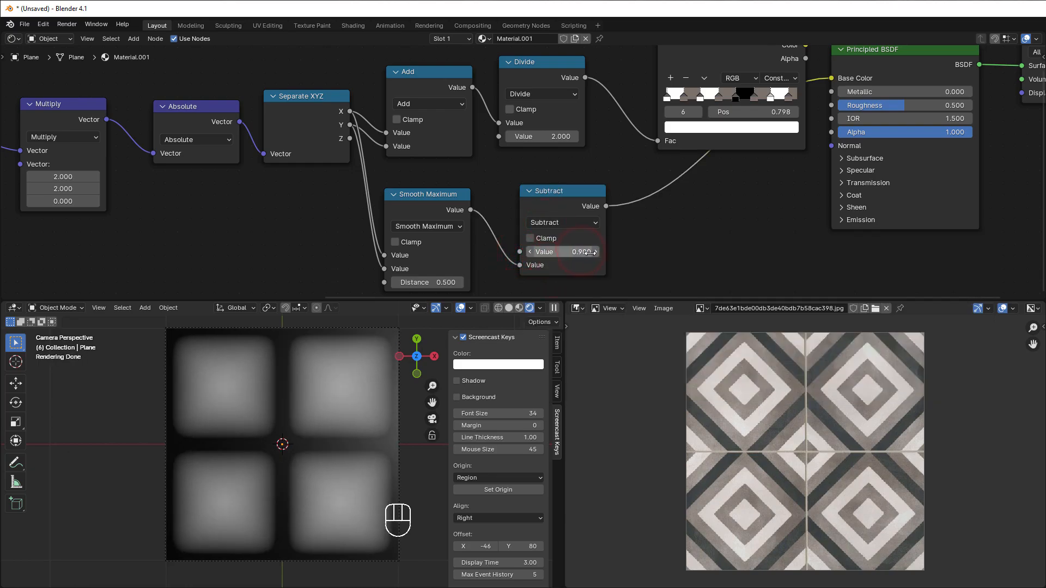
click(595, 252)
drag(543, 197, 510, 192)
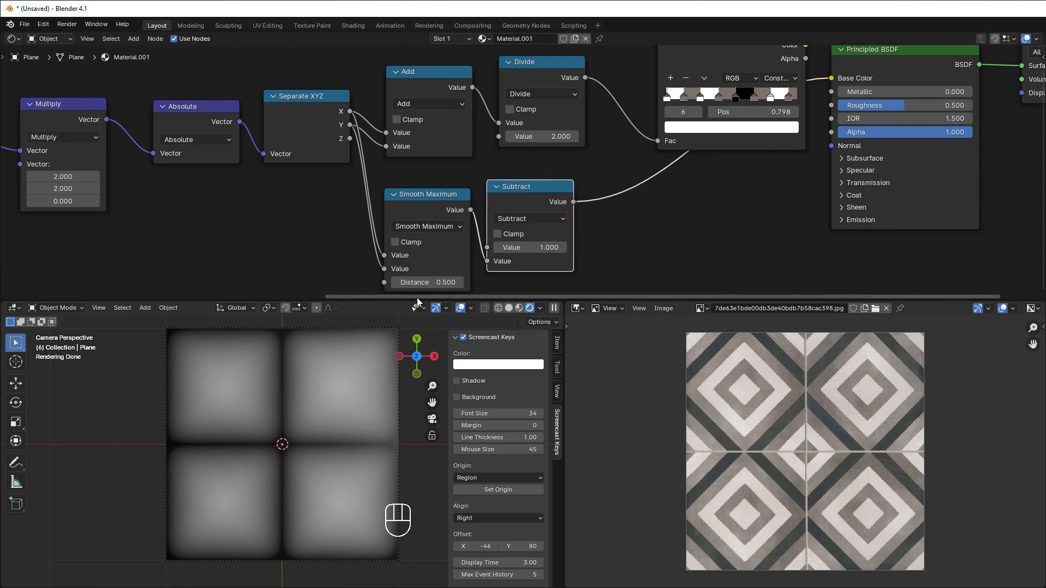
Step: Reduce the Smooth Maximum node's Distance to 0.100 to sharpen the tile corners
scroll(348, 230, up, 1)
middle_drag(350, 228, 358, 195)
scroll(253, 440, up, 4)
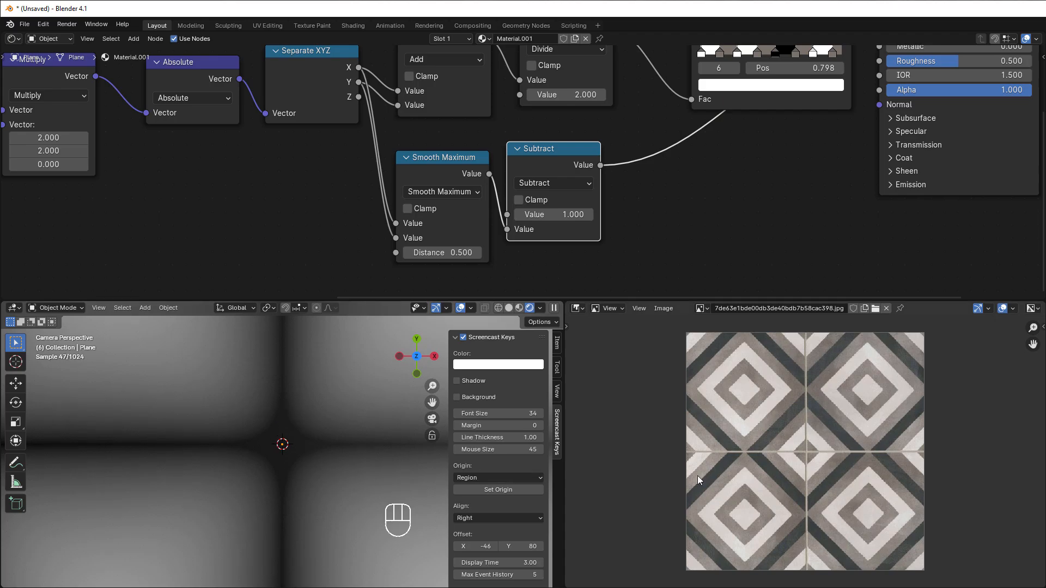
scroll(772, 467, up, 5)
scroll(802, 460, down, 5)
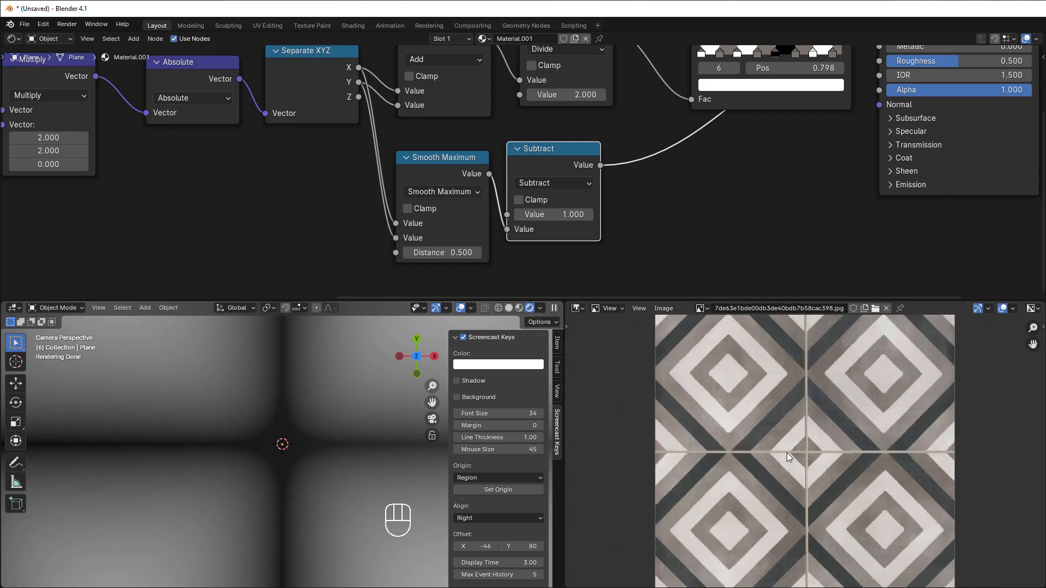
click(407, 253)
click(407, 253)
click(407, 253)
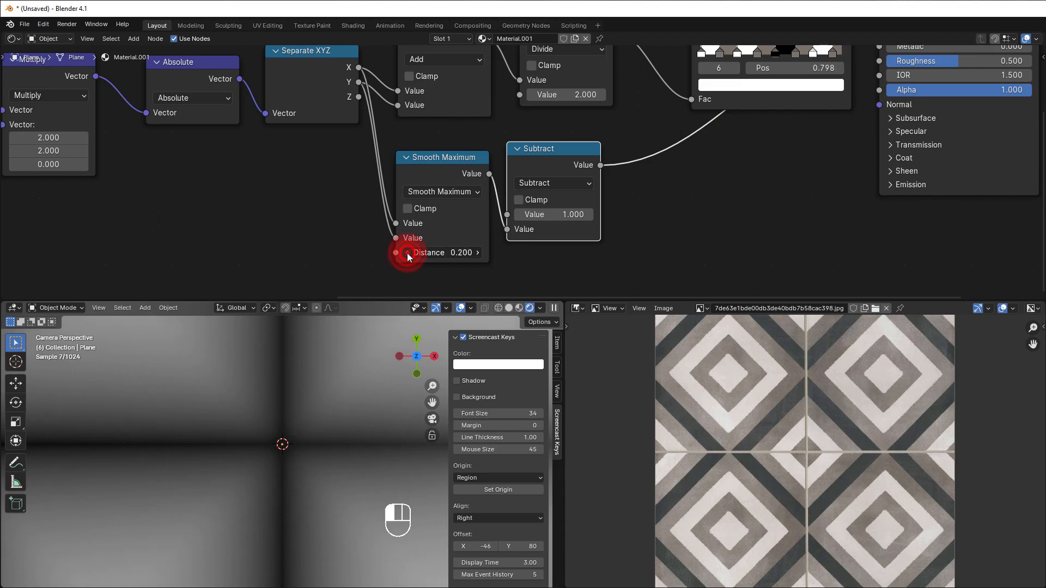
click(407, 253)
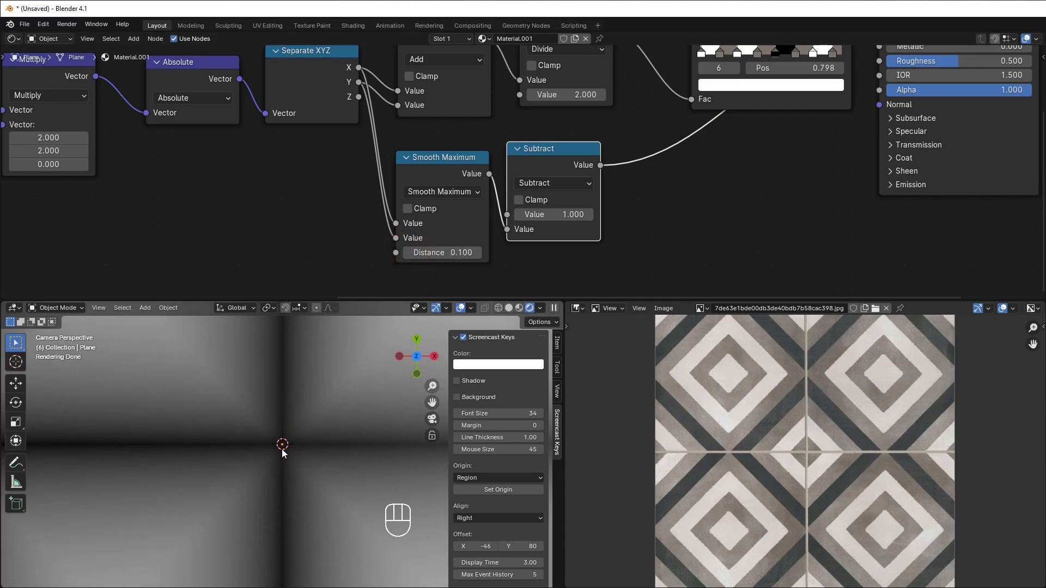
scroll(295, 446, up, 1)
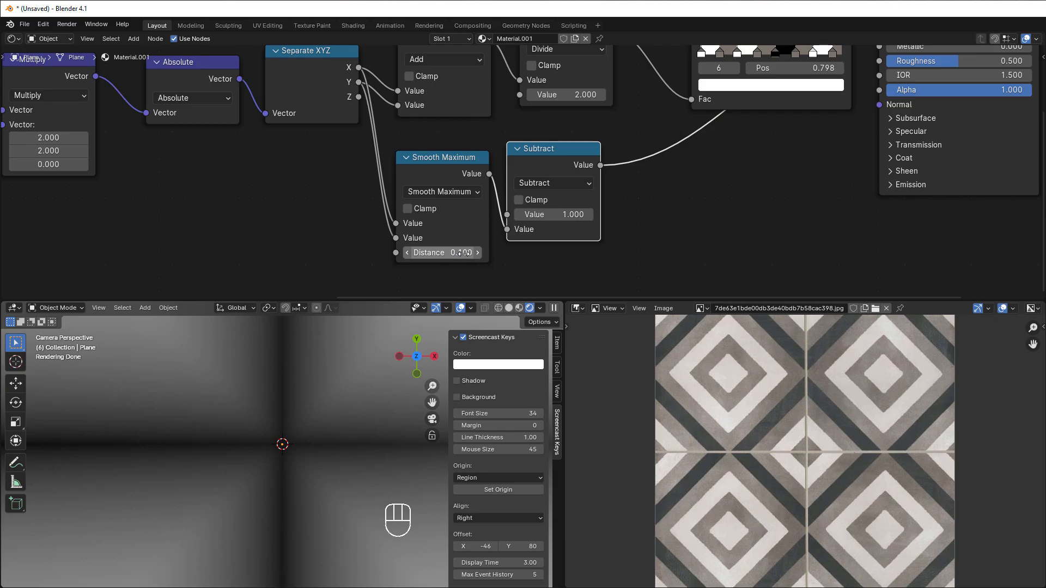
scroll(326, 433, down, 2)
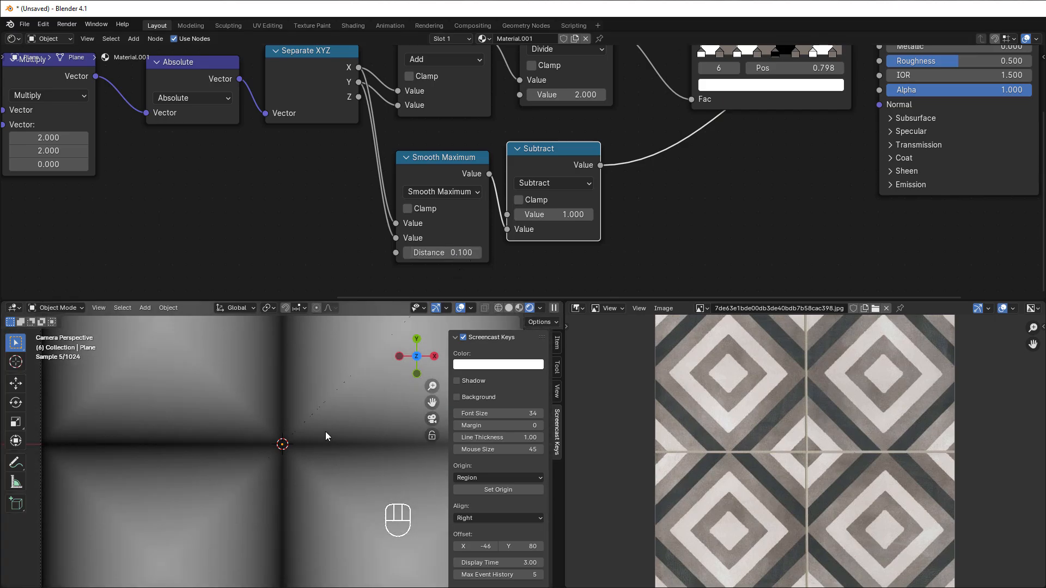
scroll(325, 431, down, 2)
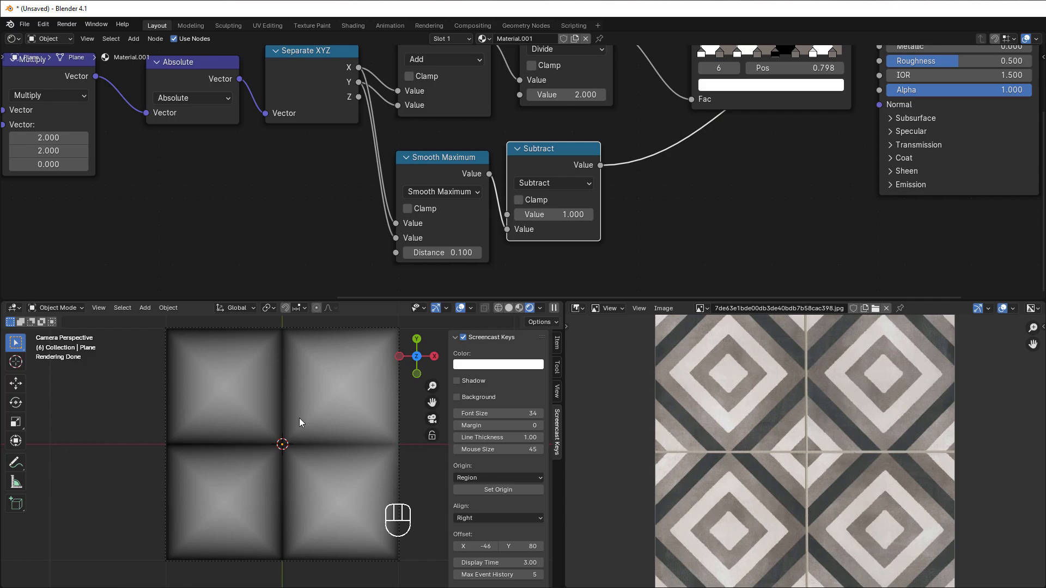
scroll(361, 385, up, 2)
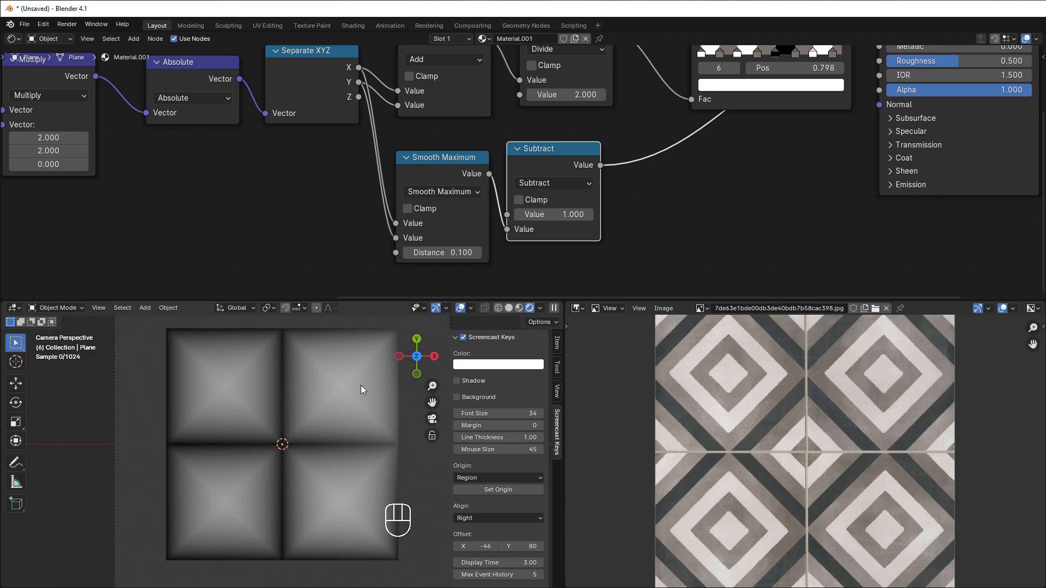
scroll(344, 400, down, 3)
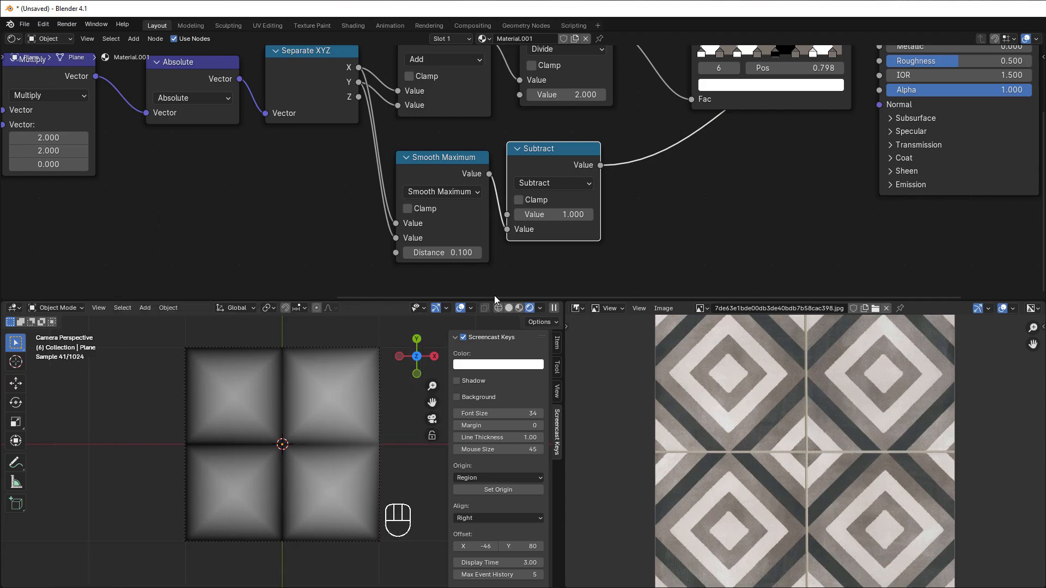
Step: Add a Map Range node and wire it between the Subtract node's output and the Principled BSDF's Base Color
drag(570, 165, 570, 172)
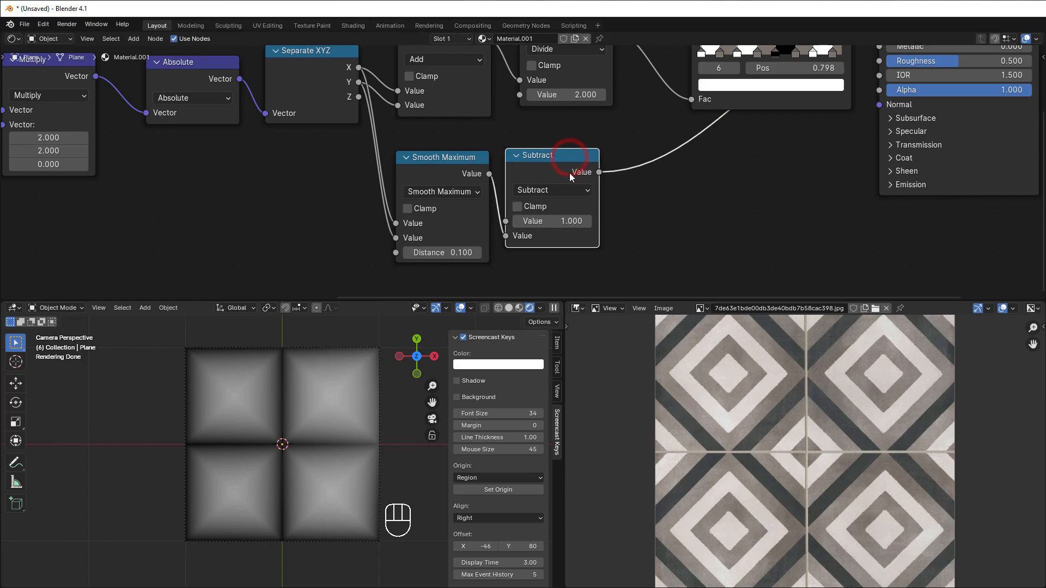
key(shift+a)
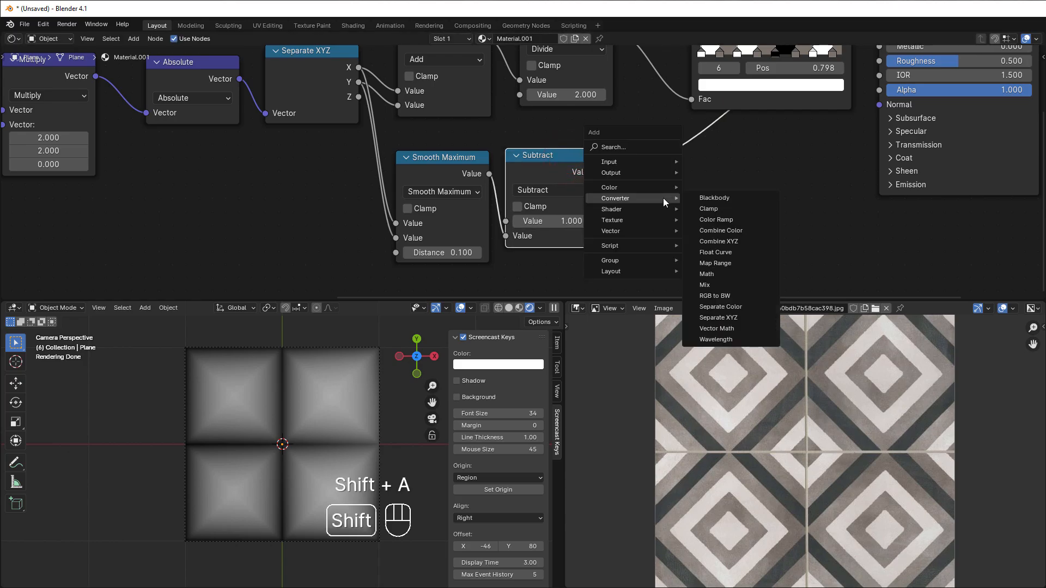
click(730, 261)
click(694, 181)
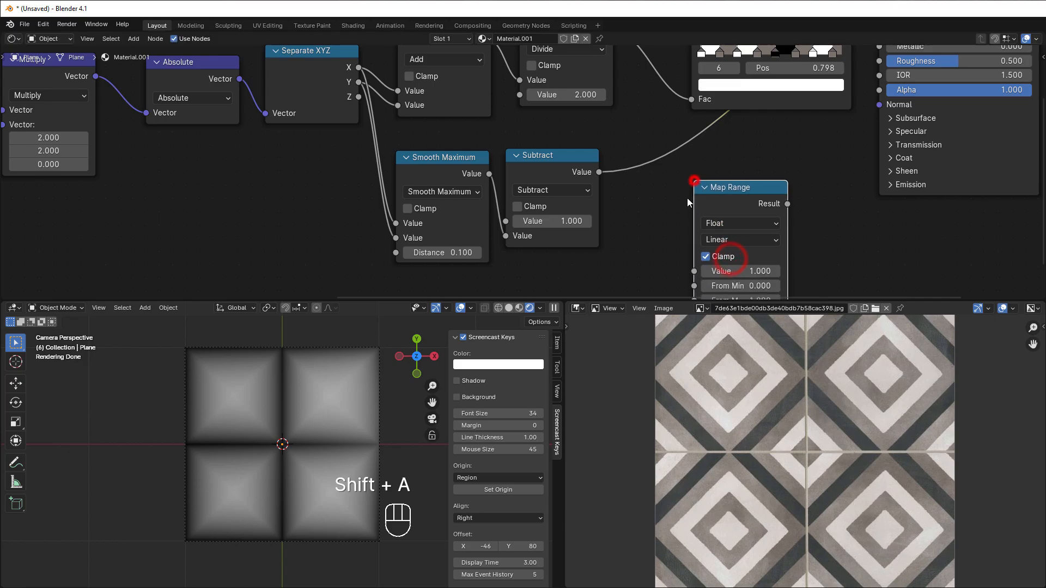
scroll(678, 243, down, 1)
middle_drag(678, 244, 632, 200)
drag(557, 132, 645, 223)
middle_drag(646, 223, 615, 263)
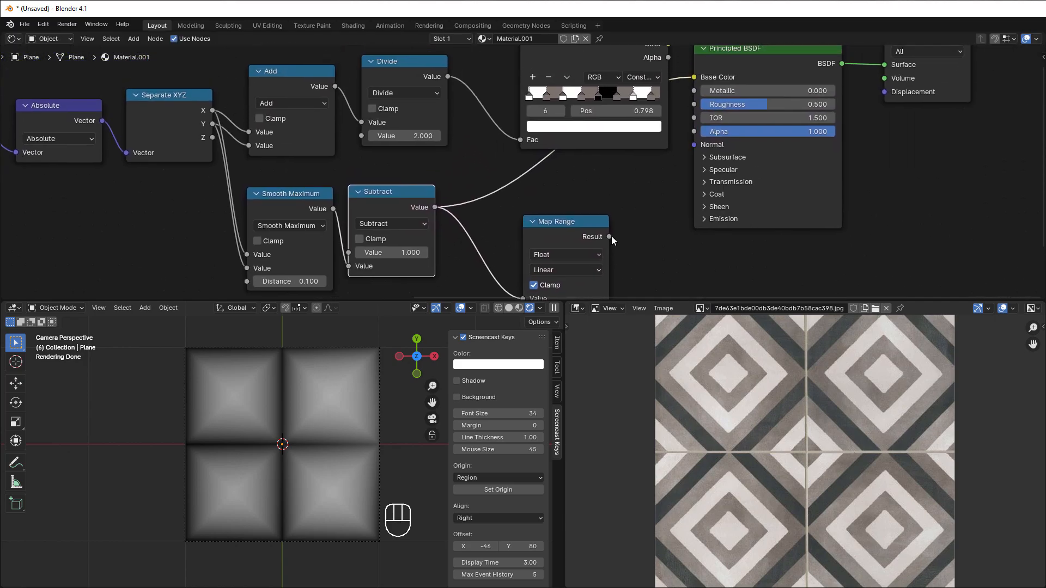
drag(610, 236, 695, 77)
drag(570, 229, 545, 186)
middle_drag(599, 248, 625, 199)
Step: Lower the Map Range node's From Max stepwise to 0.100 to narrow the dark tile gaps
scroll(576, 260, up, 3)
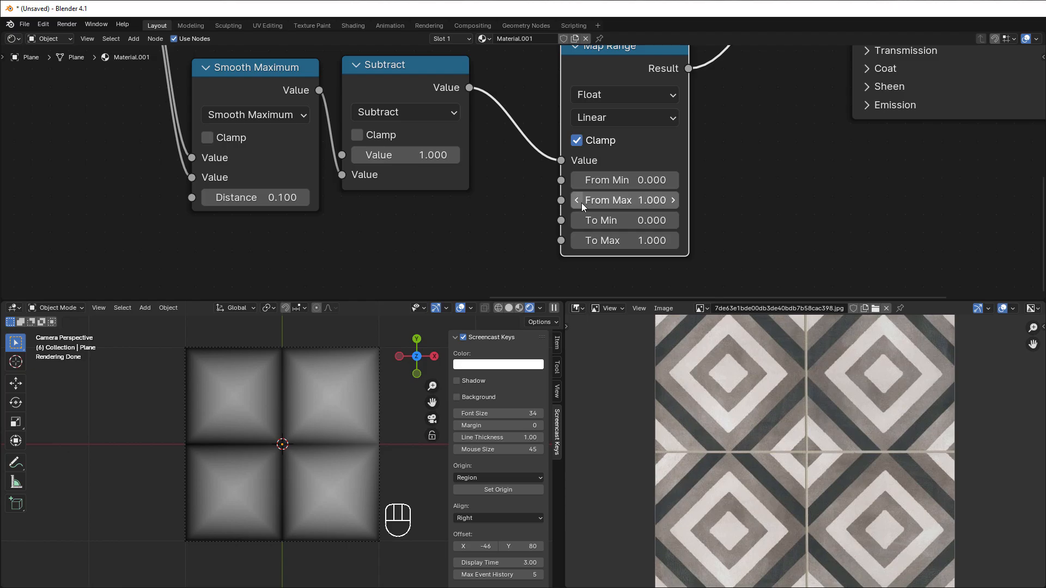
click(576, 200)
click(576, 200)
click(576, 201)
click(576, 200)
click(580, 203)
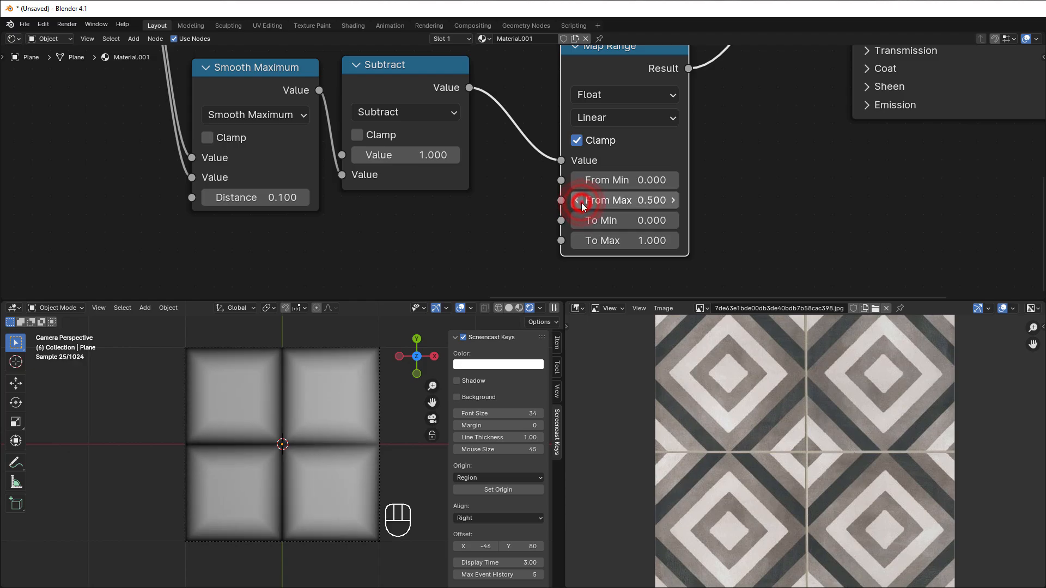
click(581, 202)
click(581, 202)
scroll(387, 390, up, 4)
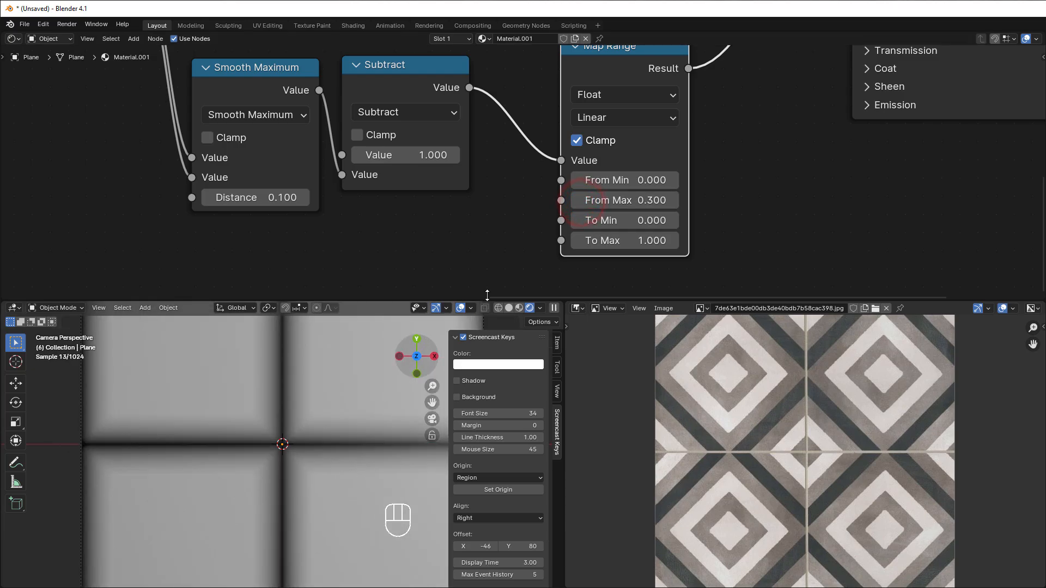
click(575, 200)
click(575, 200)
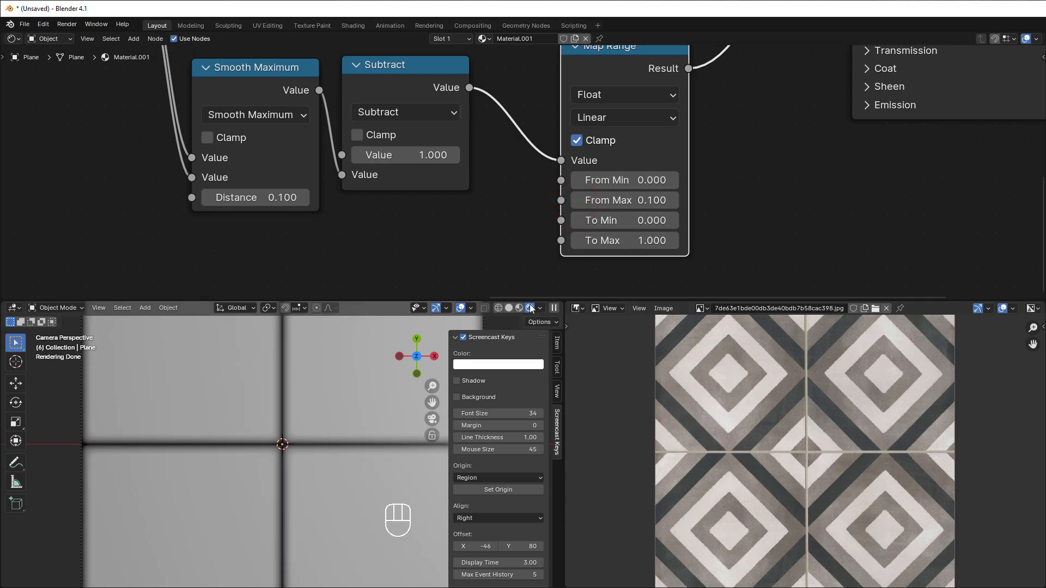
Step: Set the Map Range node's From Max to 0.050 and check the grout lines on the plane
click(623, 200)
drag(587, 201, 618, 203)
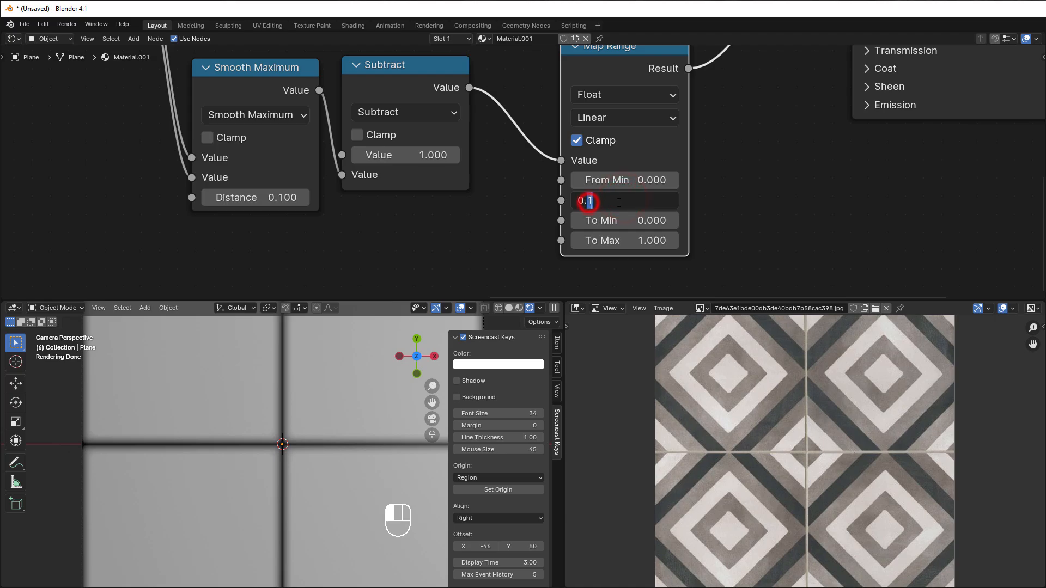
text(0)
text(5)
key(Return)
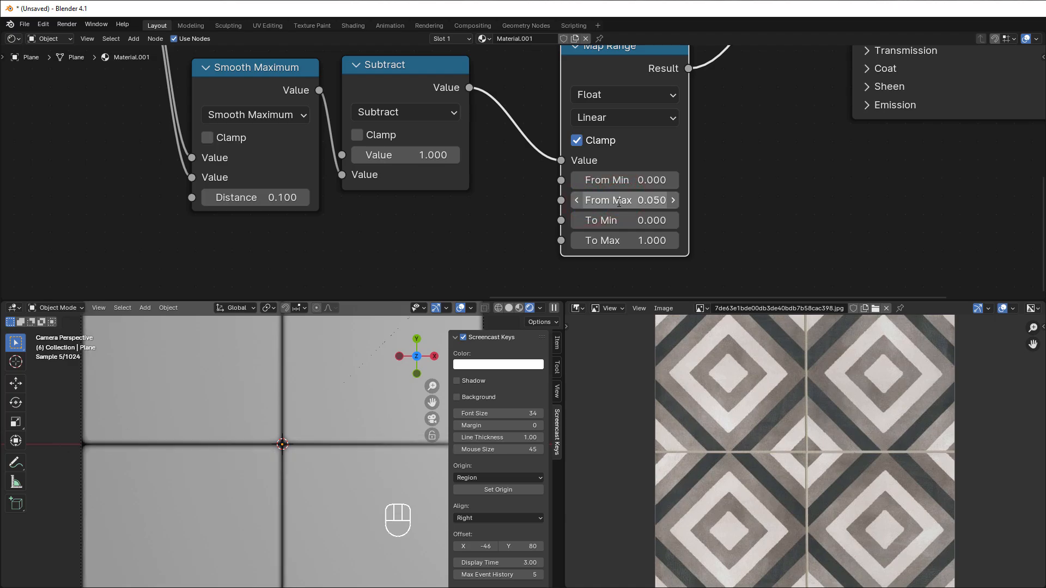
scroll(311, 413, down, 4)
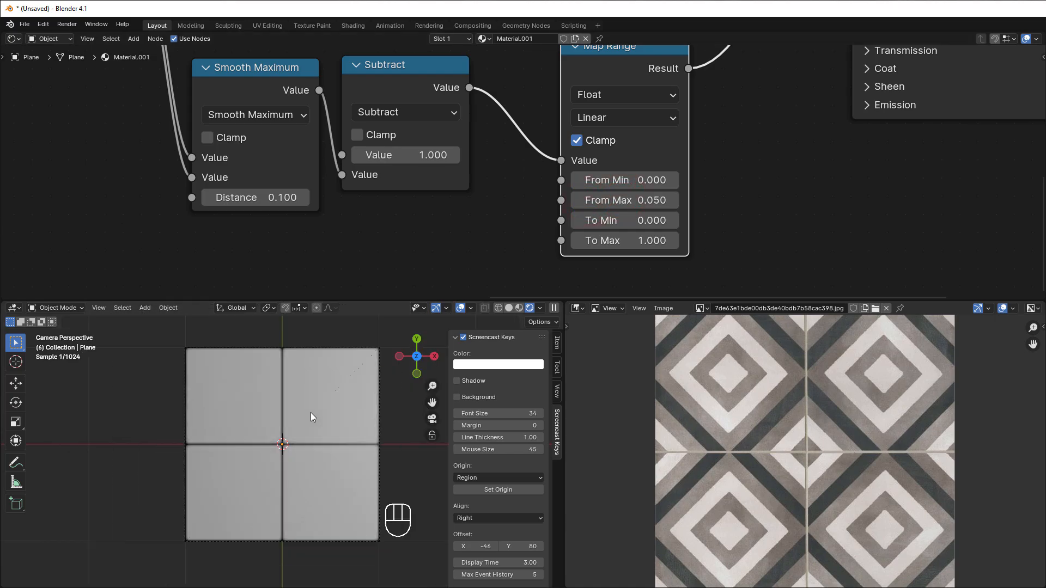
scroll(311, 413, up, 4)
scroll(310, 413, down, 3)
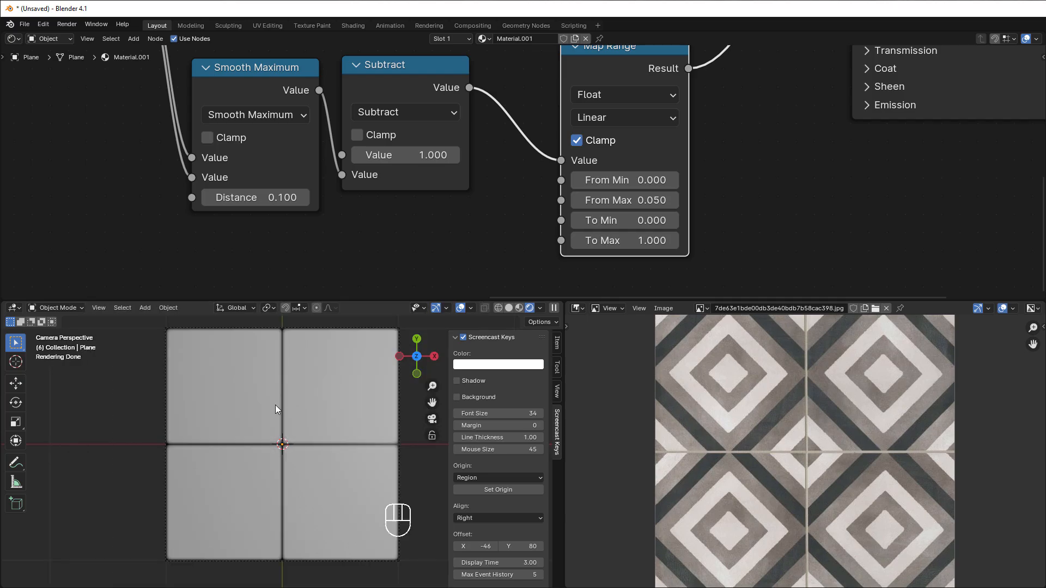
click(296, 368)
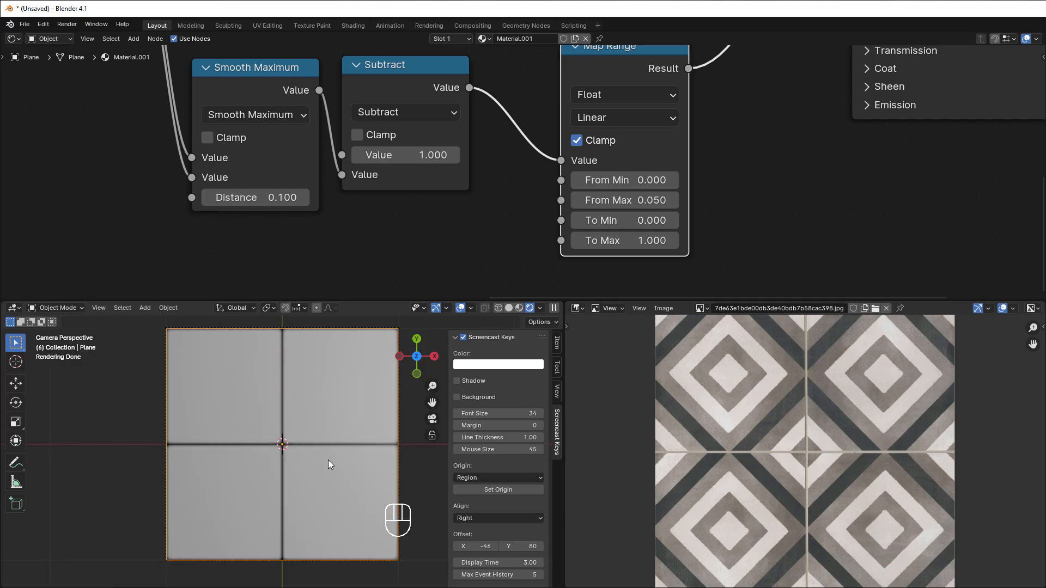
Step: Connect the Color Ramp's Color directly to the Material Output's Surface and move the Principled BSDF below that link
scroll(640, 272, down, 3)
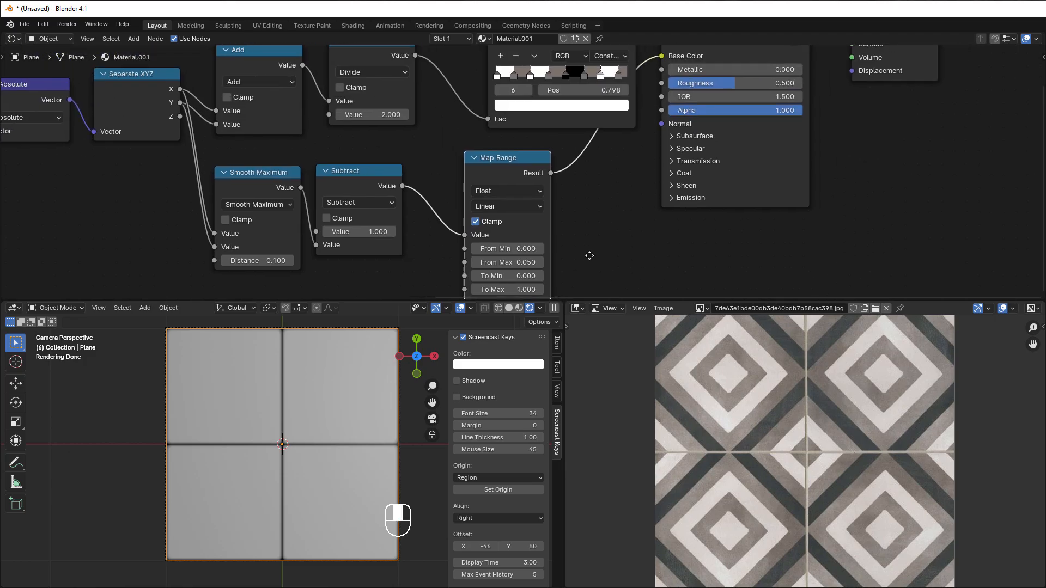
scroll(598, 249, down, 2)
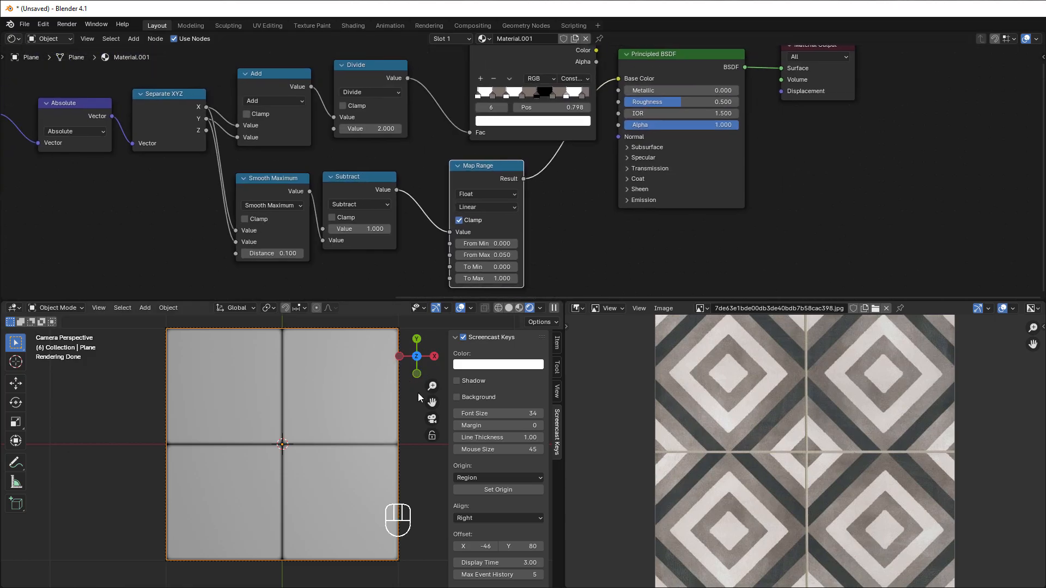
scroll(643, 235, down, 1)
drag(567, 133, 712, 152)
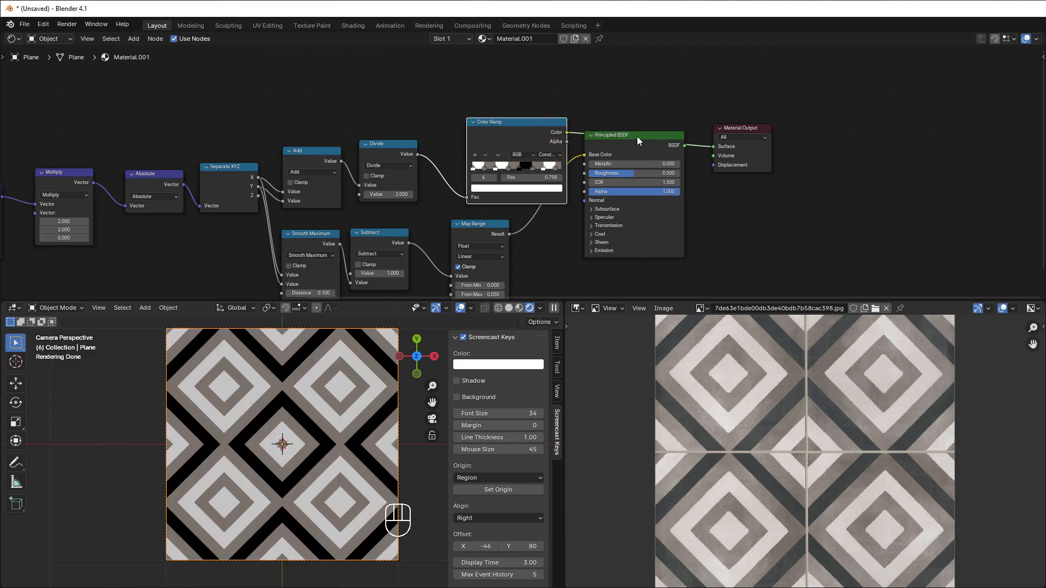
drag(637, 140, 614, 224)
Step: Add a Mix Color node below the Material Output and wire the Map Range's Result into its Factor
scroll(628, 195, up, 1)
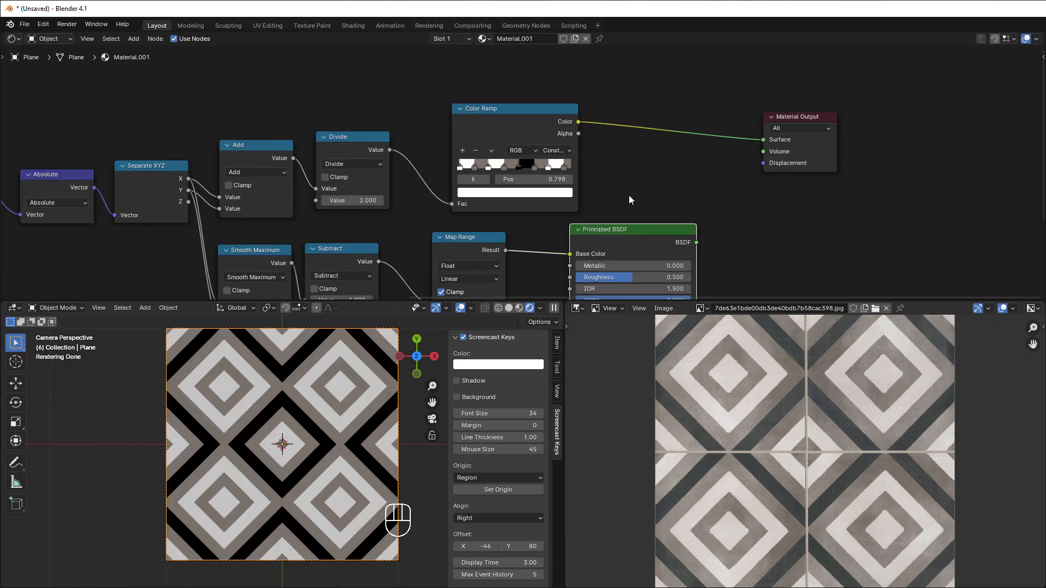
middle_drag(629, 195, 577, 196)
scroll(576, 196, up, 1)
key(shift+a)
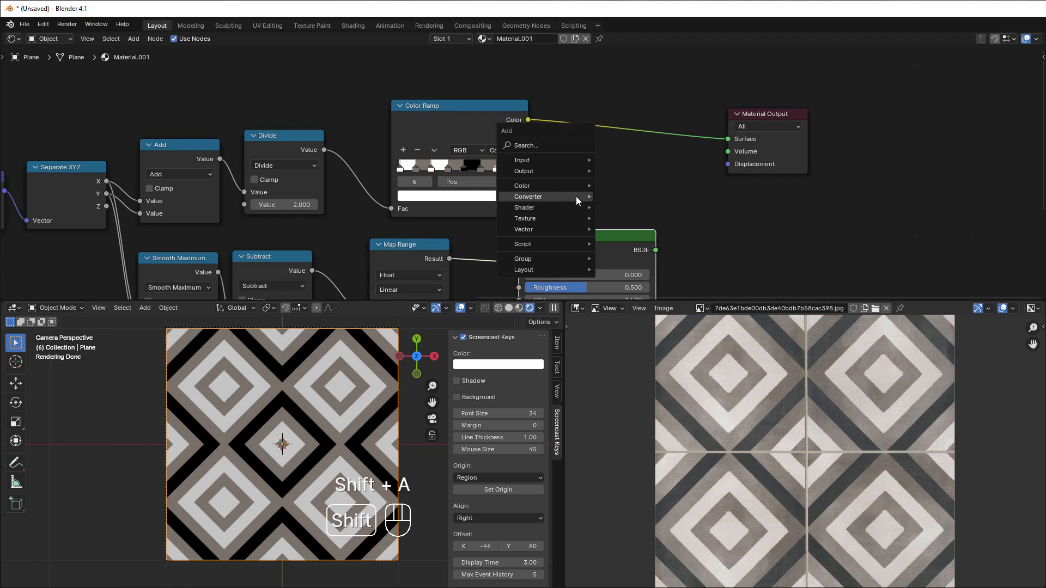
mouse_move(576, 197)
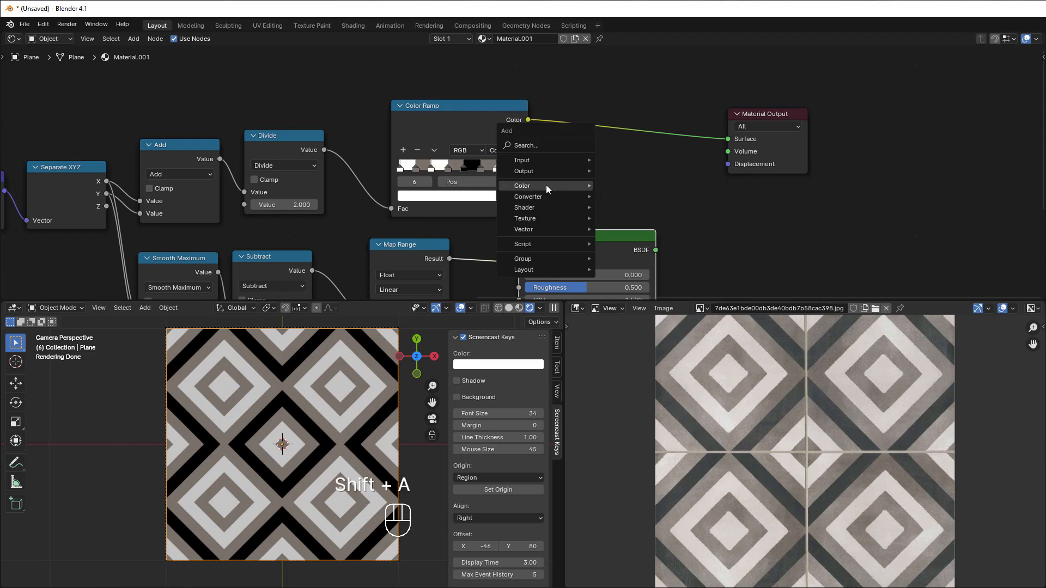
mouse_move(546, 185)
click(629, 242)
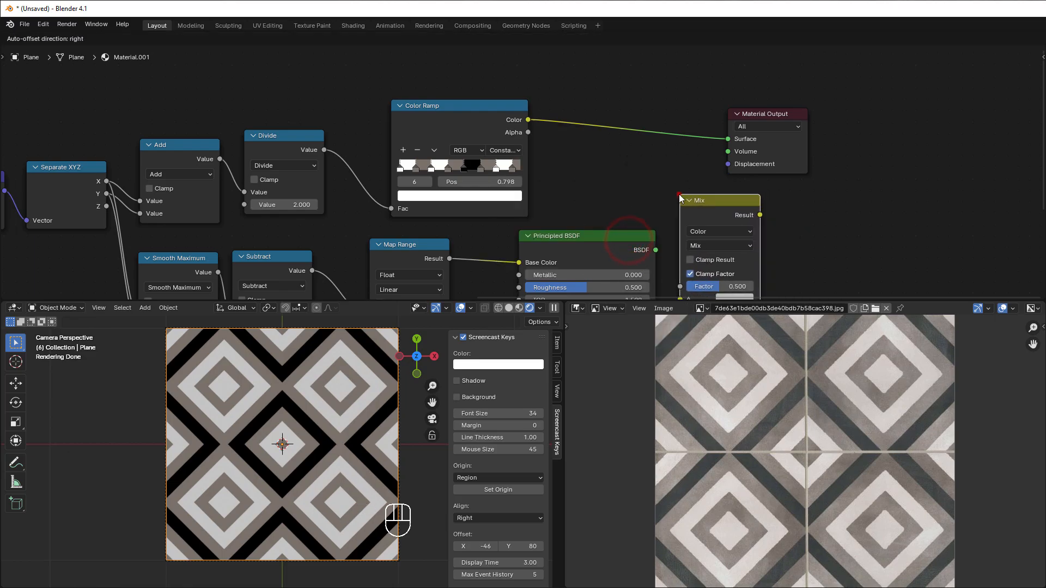
click(677, 198)
scroll(695, 177, up, 1)
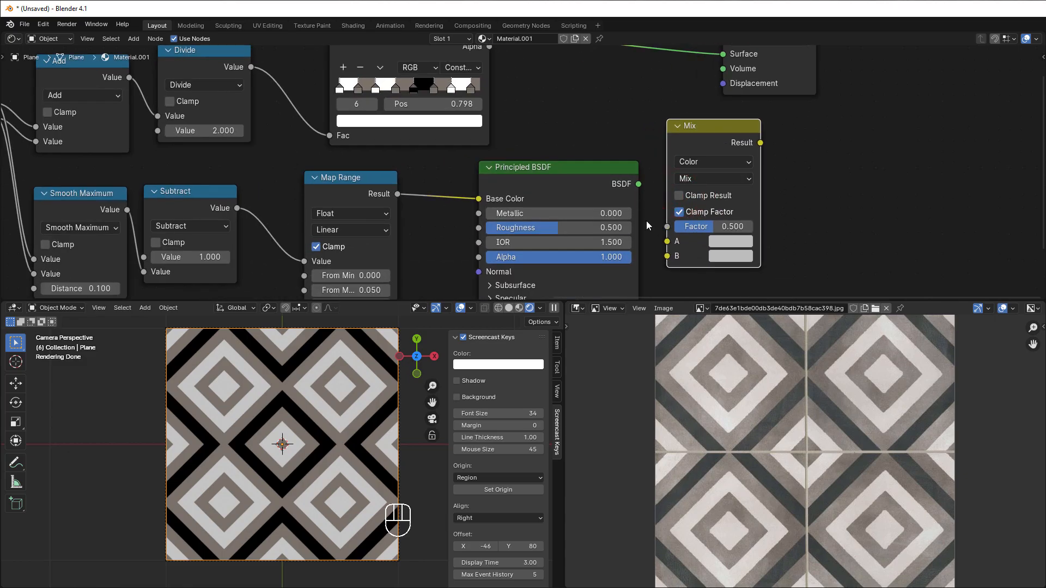
drag(398, 194, 666, 227)
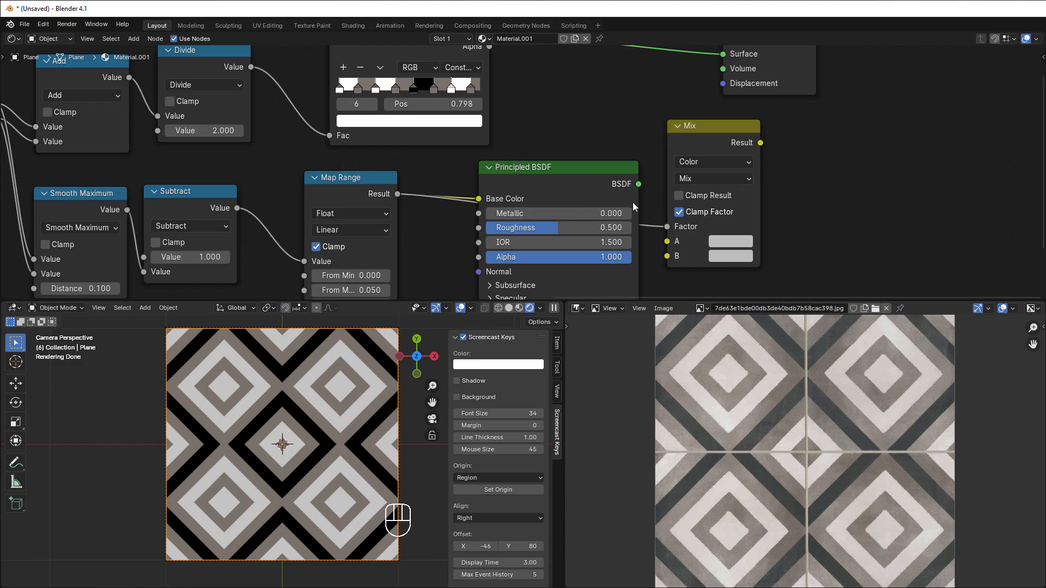
Step: Move the Principled BSDF aside, place the Mix node before it, and wire the Color Ramp's Color into Mix input B
drag(583, 172, 945, 121)
drag(719, 141, 635, 143)
scroll(574, 138, down, 1)
mouse_move(574, 138)
middle_down()
mouse_move(564, 119)
mouse_move(575, 146)
middle_up()
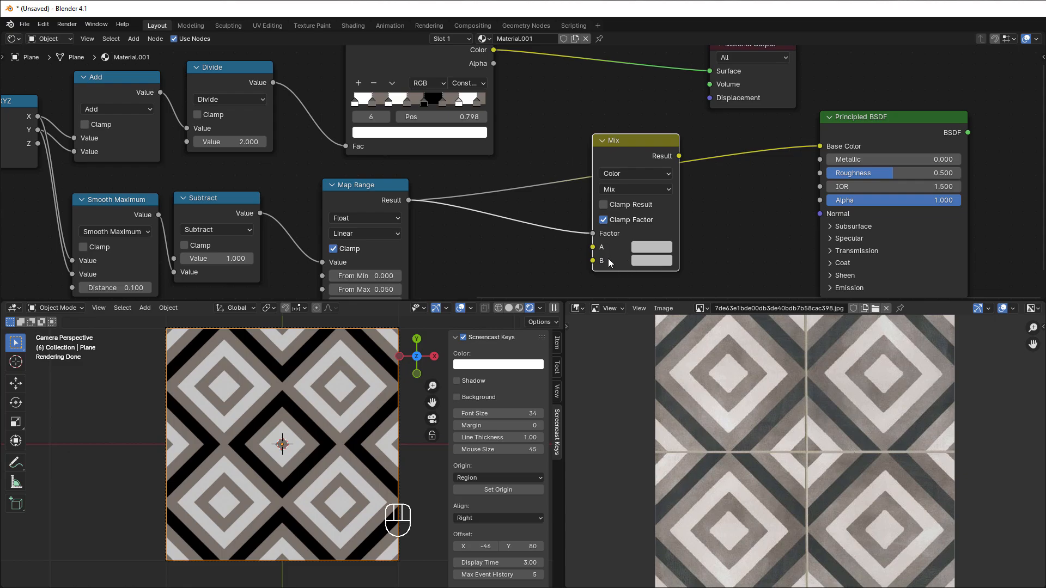
scroll(574, 143, down, 2)
drag(497, 67, 583, 248)
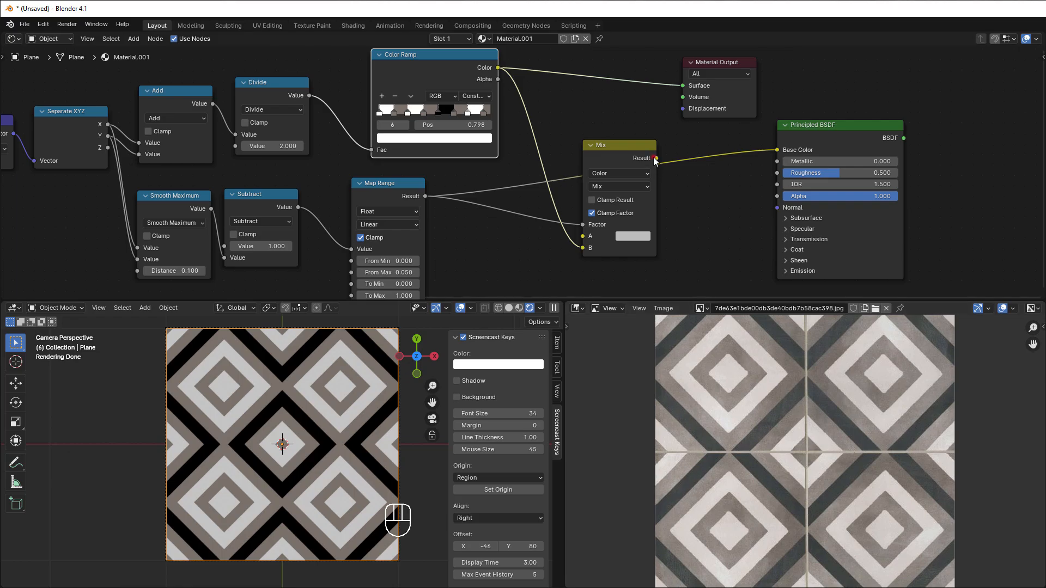
Step: Connect the Mix Result to the Principled BSDF's Base Color and its BSDF to the Material Output's Surface, arranging the nodes in a row
drag(655, 158, 778, 150)
drag(903, 138, 961, 129)
drag(861, 140, 778, 141)
drag(968, 121, 930, 121)
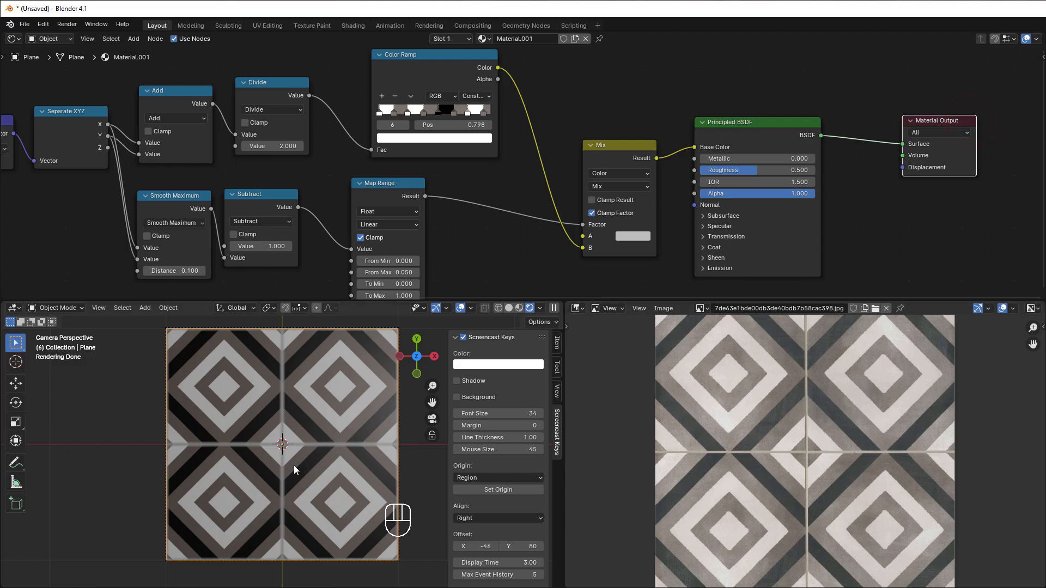
Step: Insert a Math node set to Multiply between the Map Range's Result and the Mix node's Factor
scroll(310, 449, up, 3)
scroll(354, 442, up, 3)
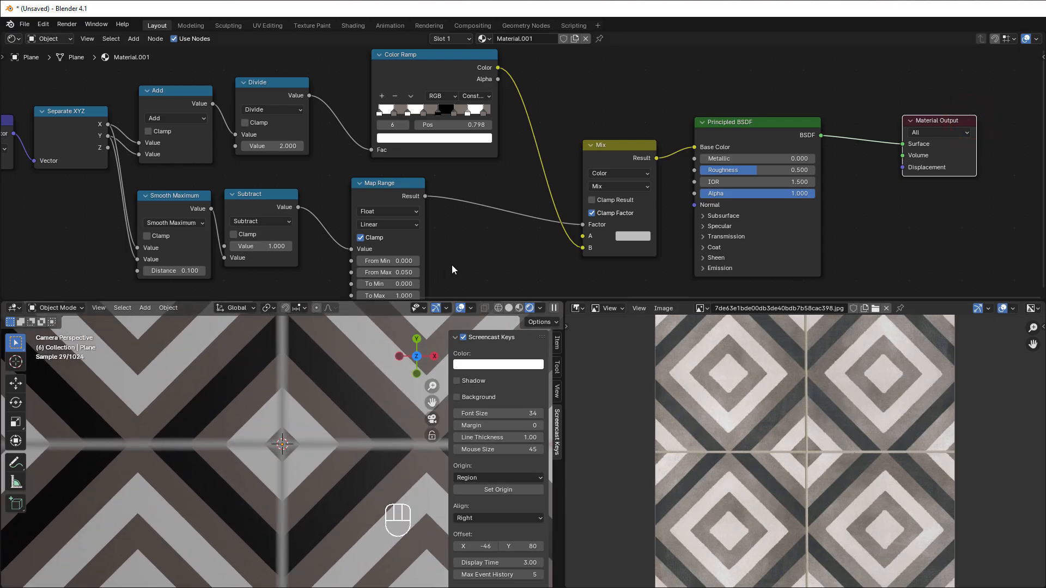
scroll(455, 264, down, 1)
middle_drag(455, 264, 452, 237)
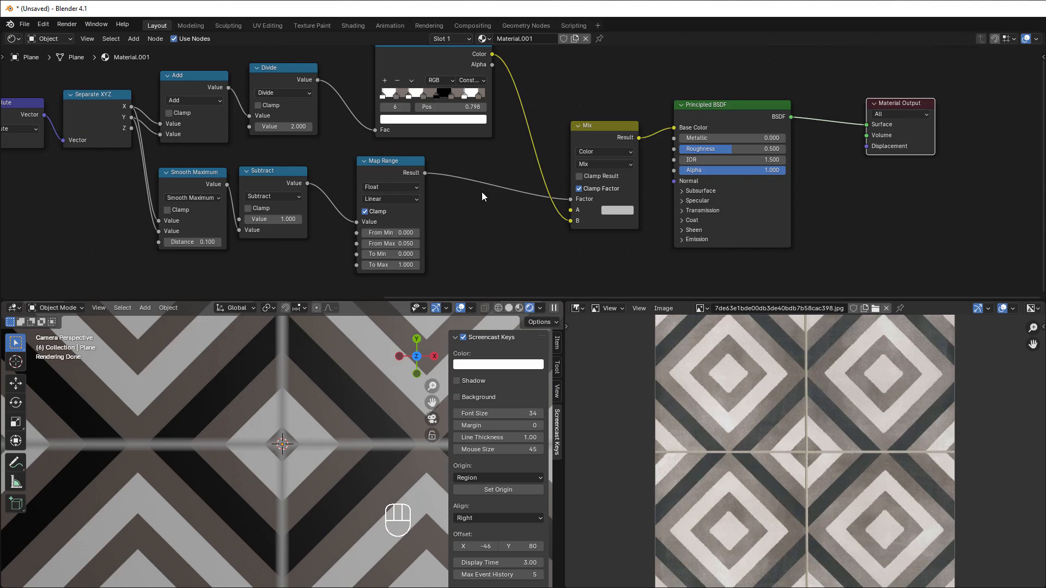
scroll(502, 223, up, 1)
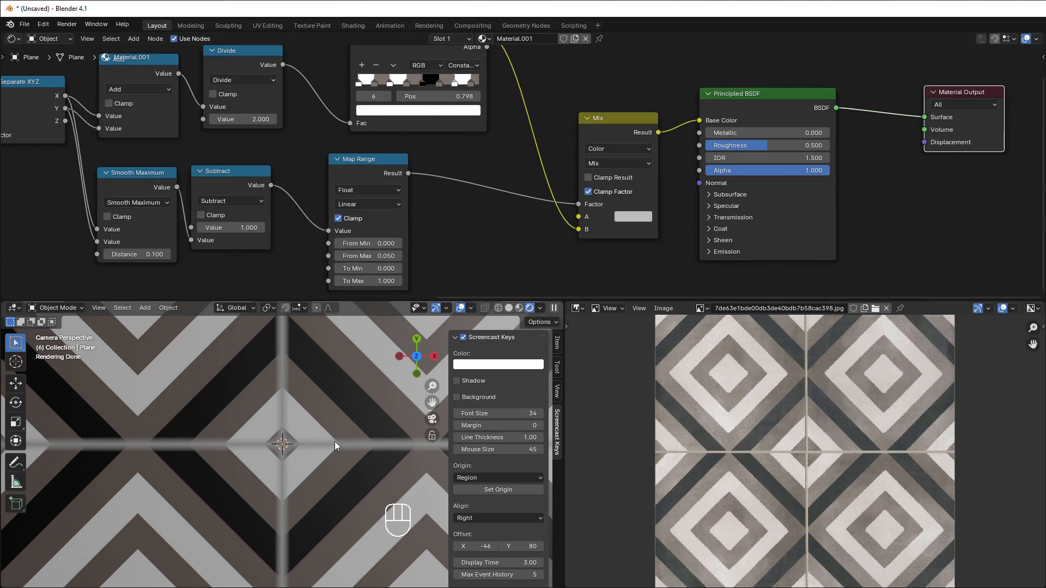
click(457, 207)
key(shift+a)
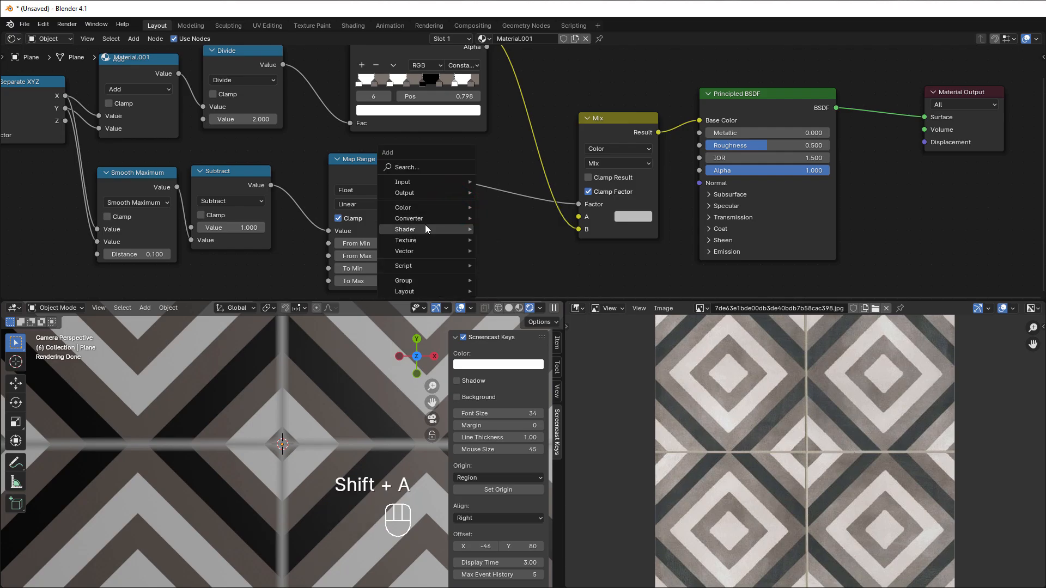
mouse_move(459, 218)
click(518, 294)
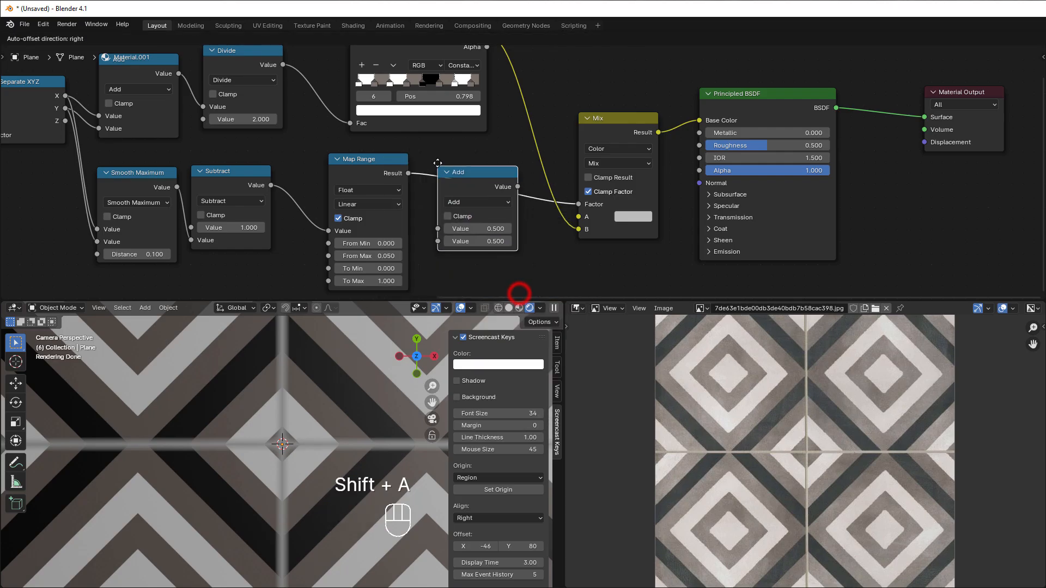
click(437, 163)
click(477, 196)
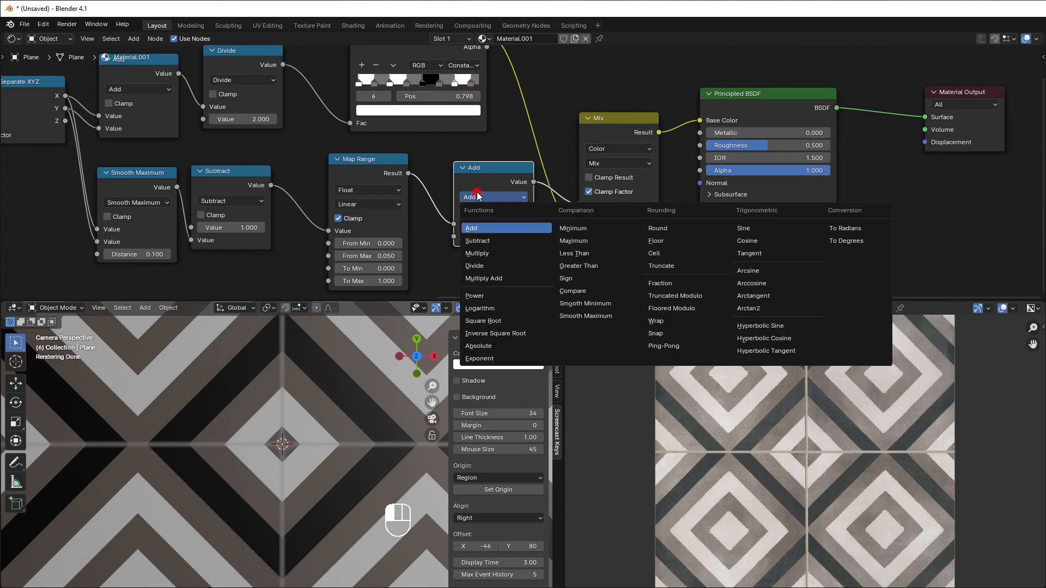
click(473, 253)
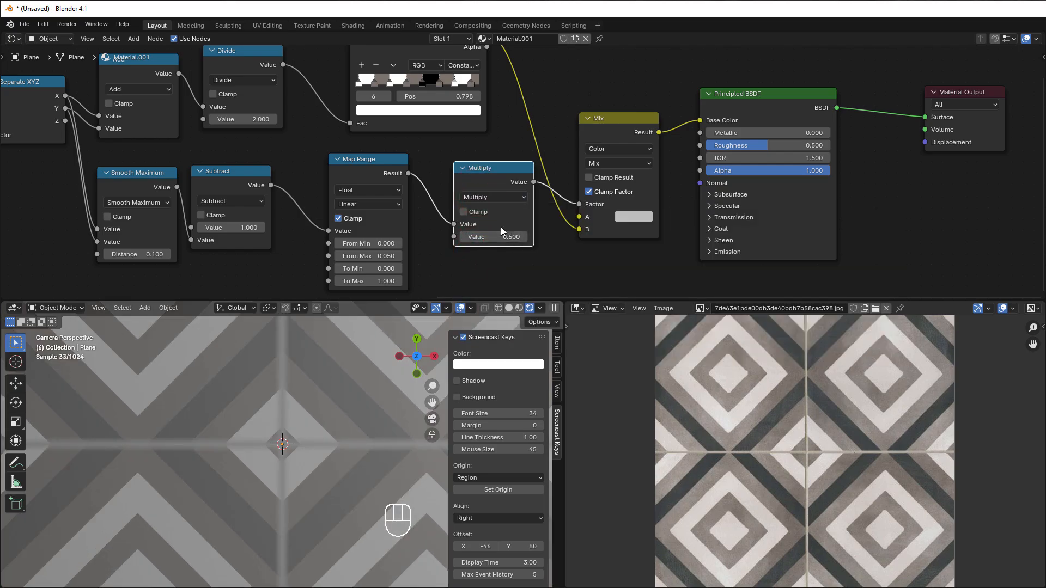
Step: Enable Clamp on the new Multiply node and adjust its value to 3.500 to sharpen the grout lines
click(463, 212)
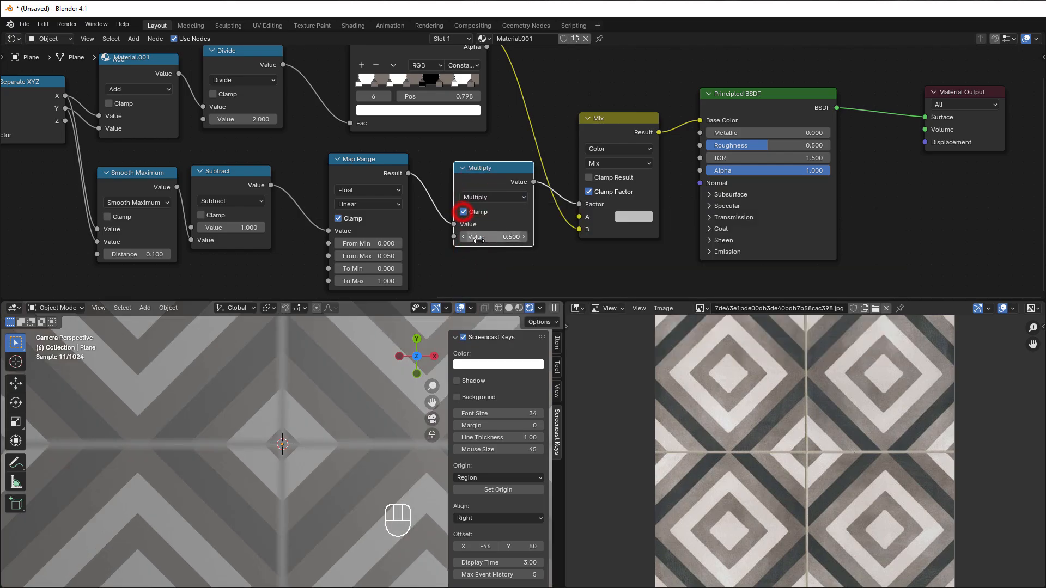
drag(481, 236, 523, 236)
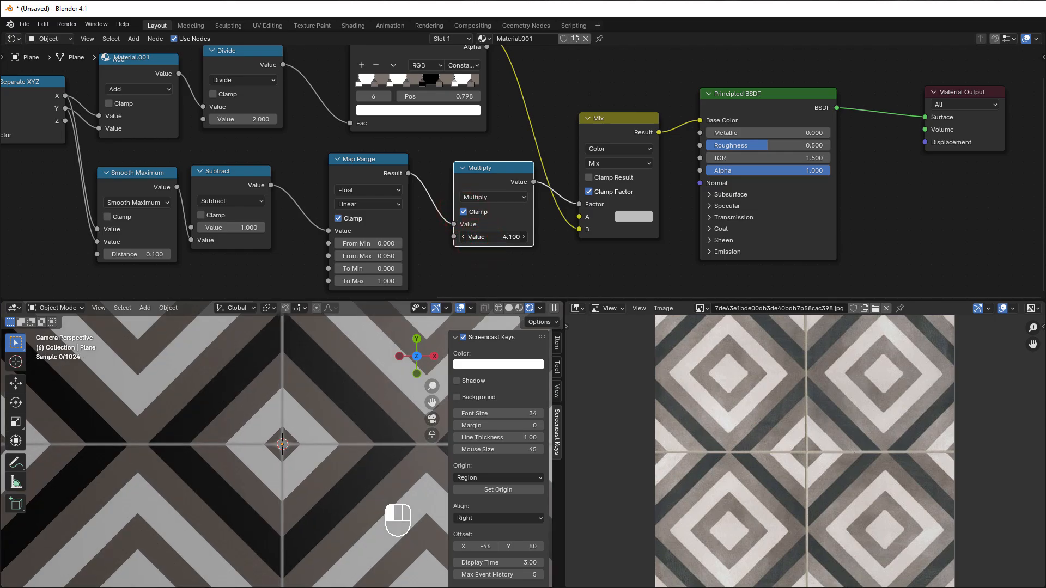
drag(524, 236, 529, 236)
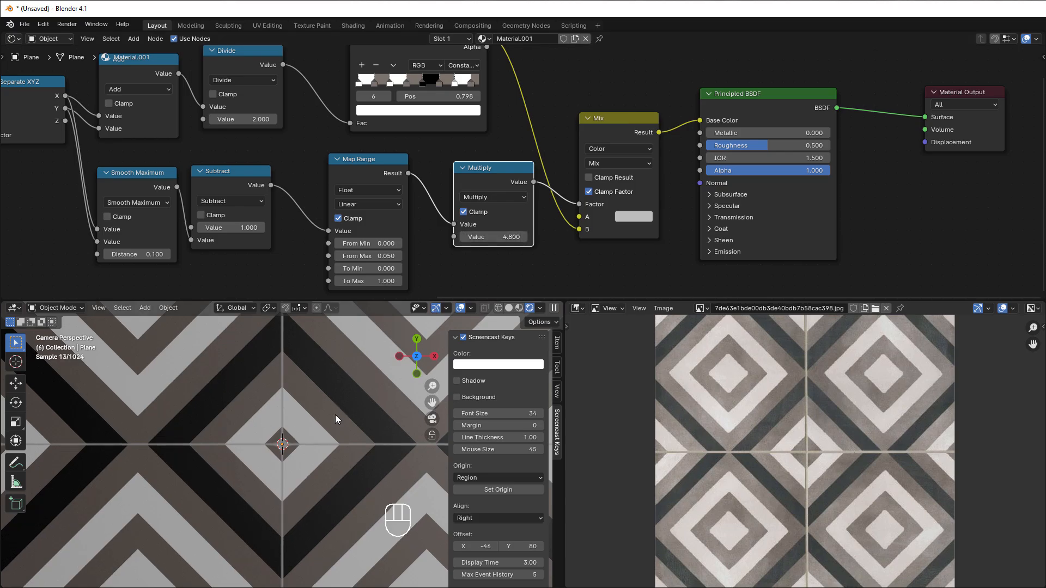
scroll(295, 462, down, 2)
click(504, 232)
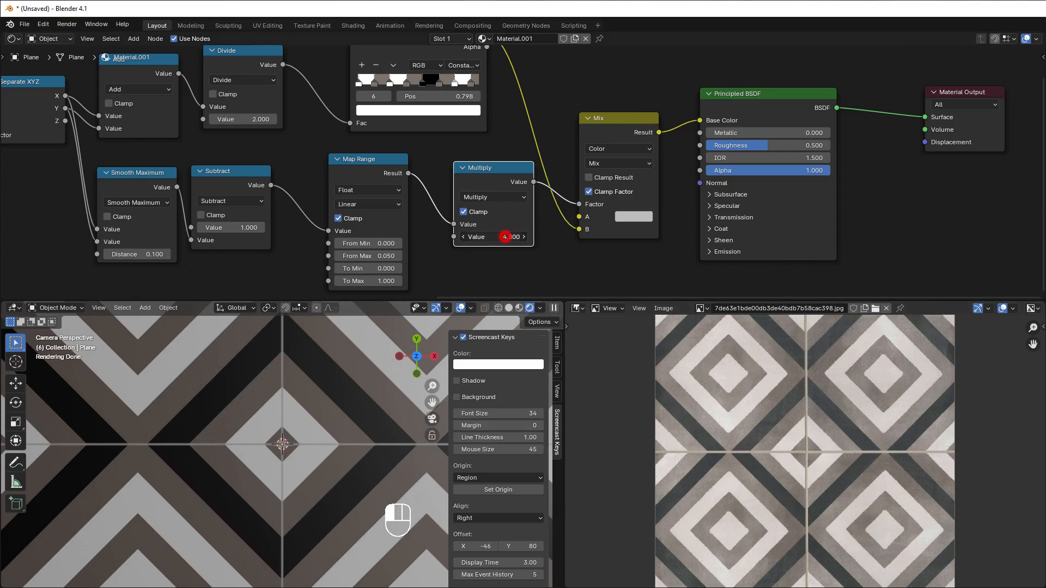
text(4)
key(Return)
drag(502, 234, 494, 235)
Step: Set the Mix node's color A to a light beige of Red 0.708, Green 0.657, Blue 0.558 and compare the plane with the reference
click(633, 216)
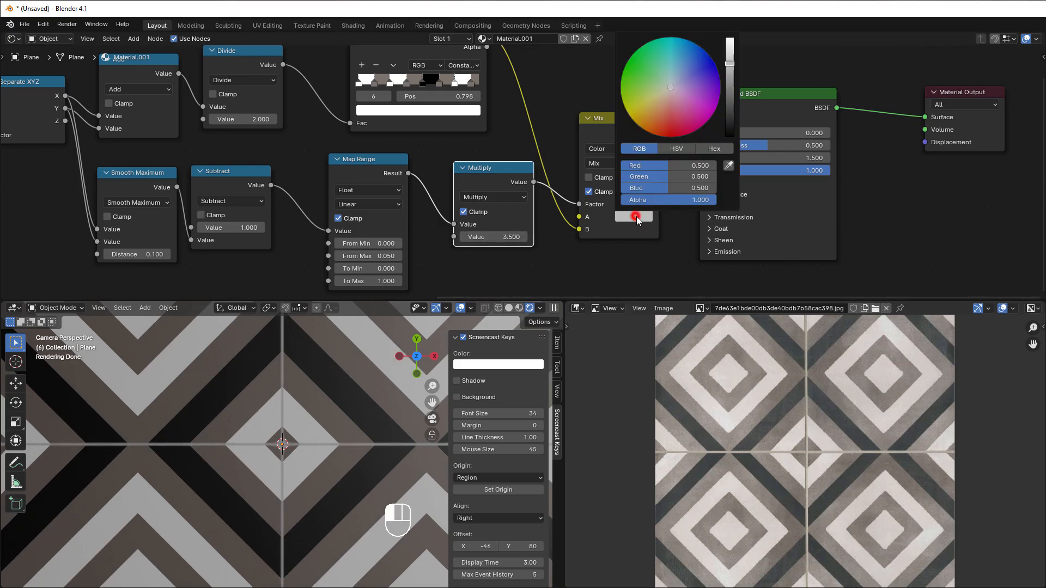
drag(729, 59, 730, 40)
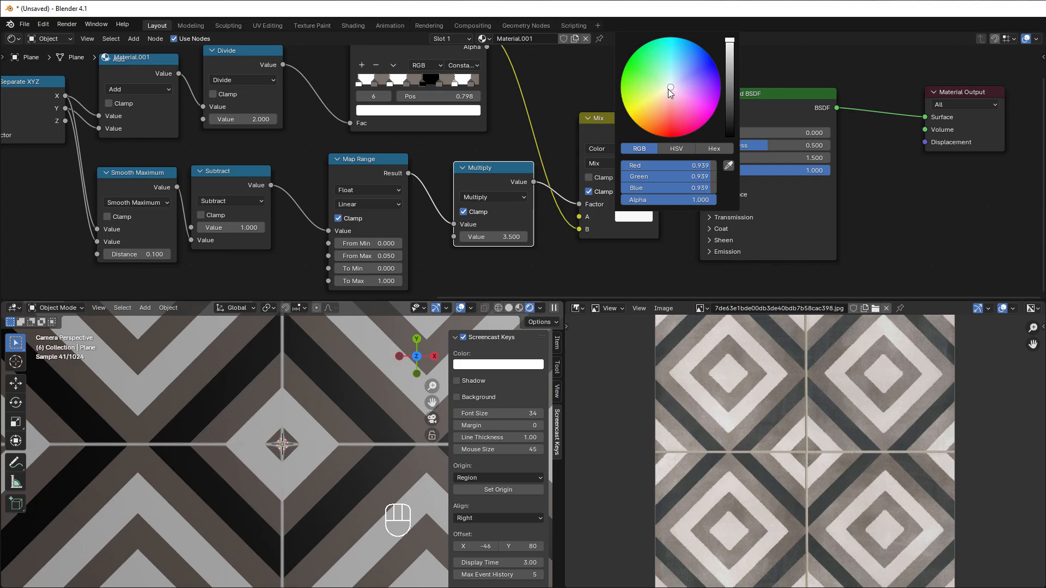
drag(669, 88, 662, 95)
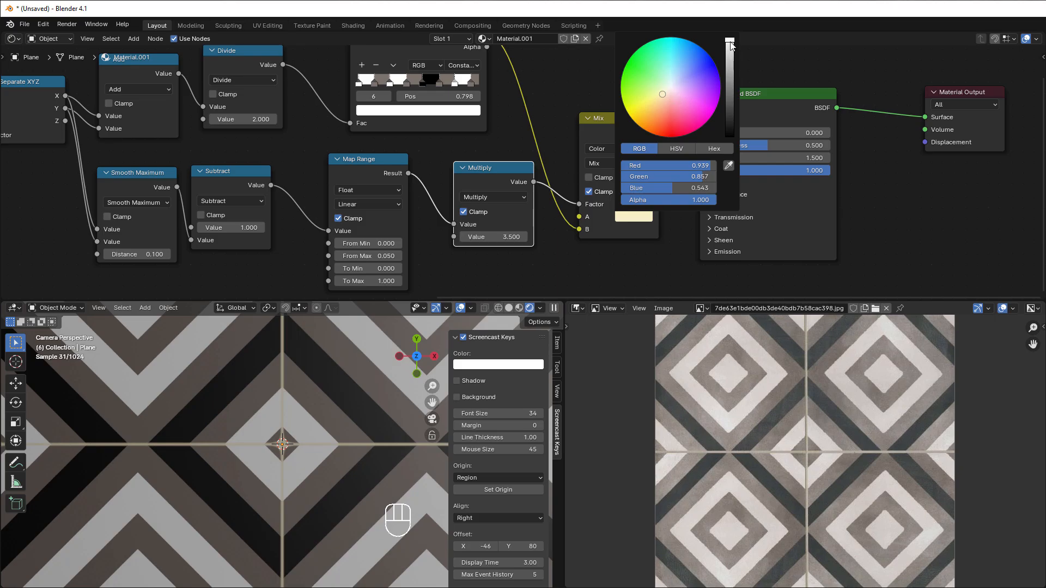
drag(730, 42, 730, 48)
mouse_move(661, 91)
mouse_down()
mouse_move(667, 104)
mouse_move(668, 91)
mouse_up()
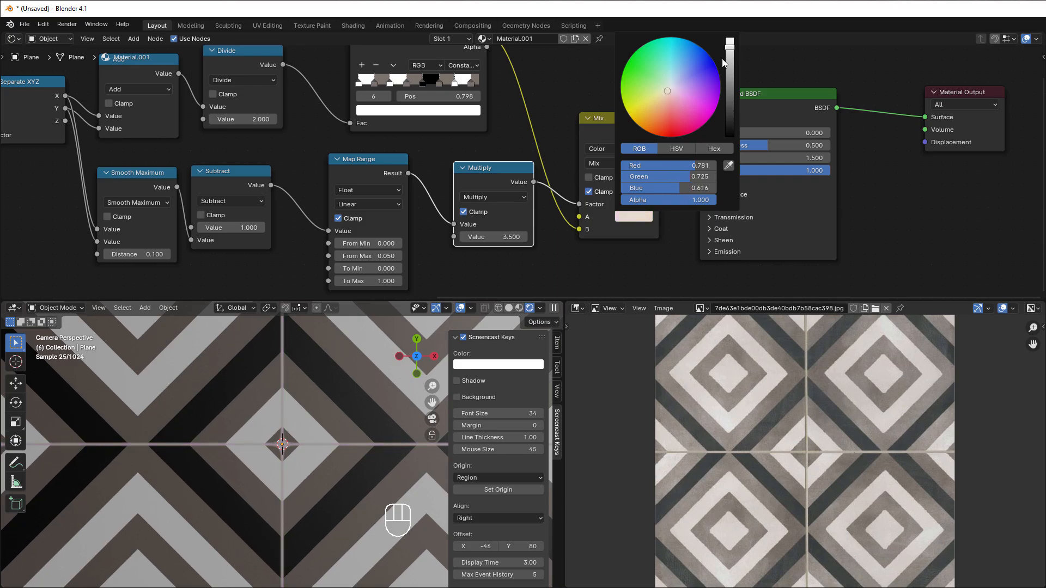
drag(730, 46, 730, 50)
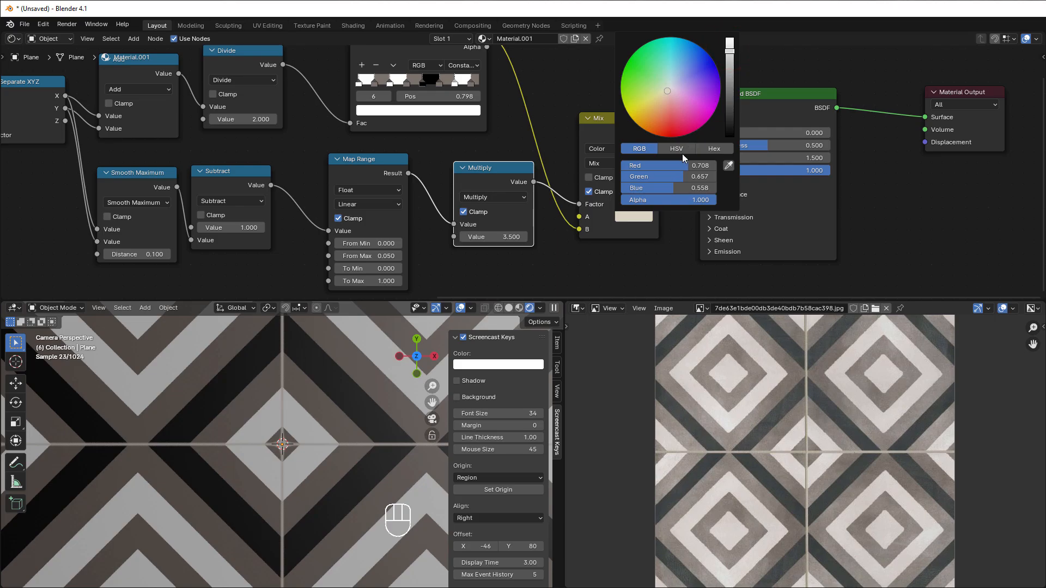
click(553, 263)
scroll(305, 435, down, 3)
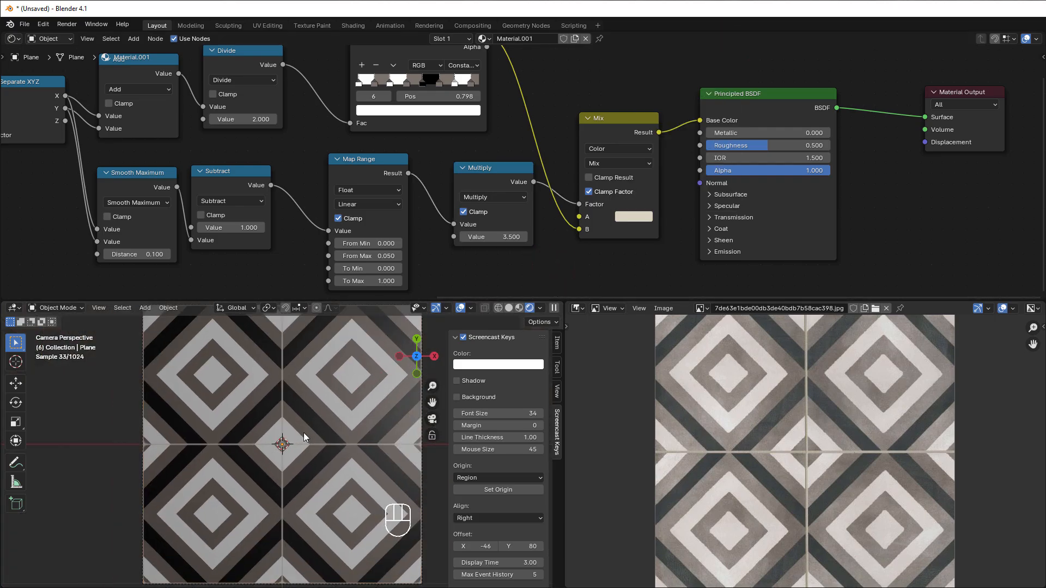
scroll(305, 435, down, 2)
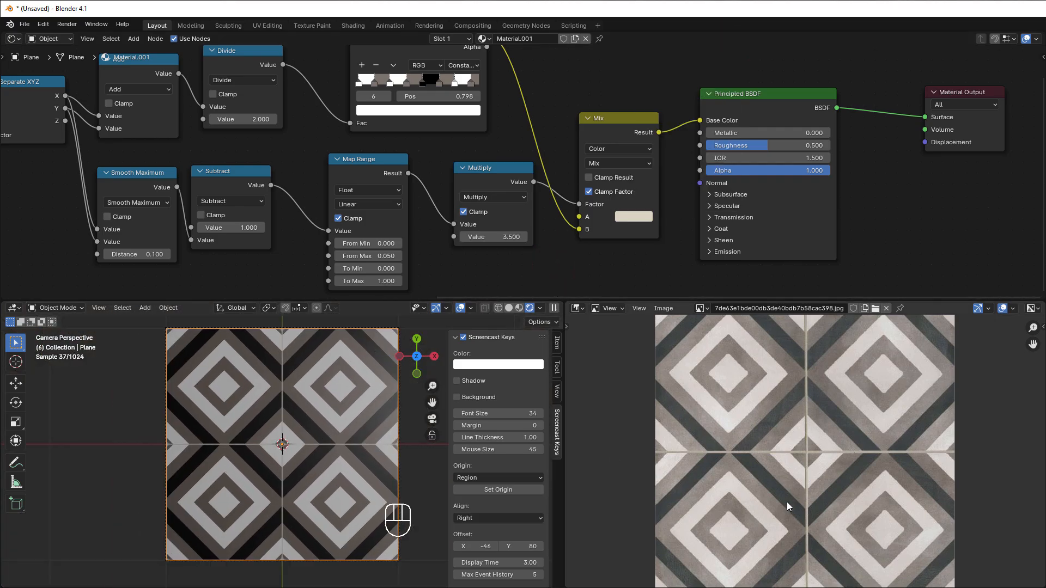
scroll(787, 506, down, 1)
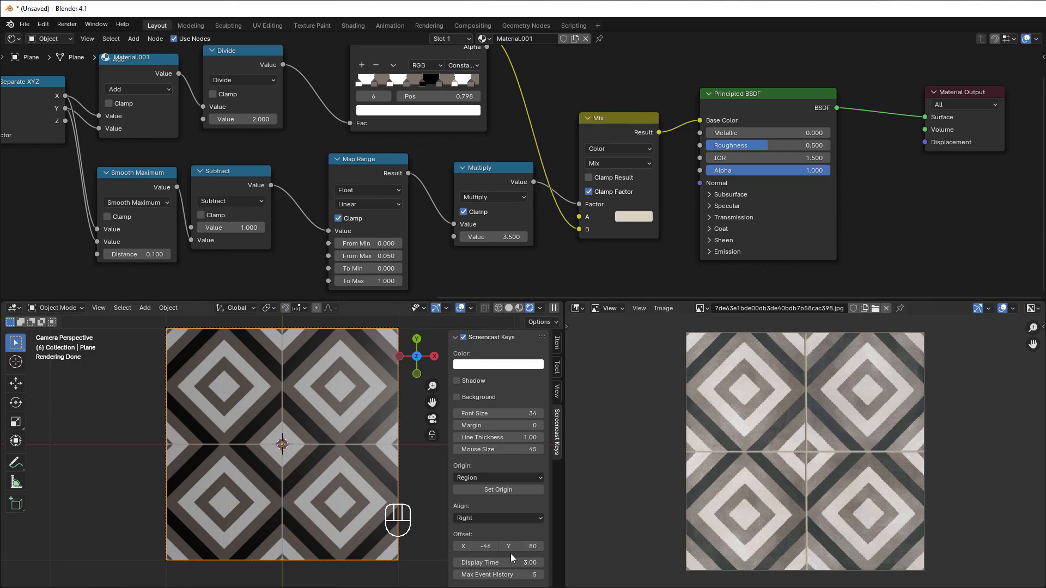
Step: Try a Scale of 4.000 on the Scale node after the Texture Coordinate to test the tile repetition
scroll(560, 223, down, 4)
middle_drag(518, 249, 670, 230)
middle_drag(243, 239, 367, 243)
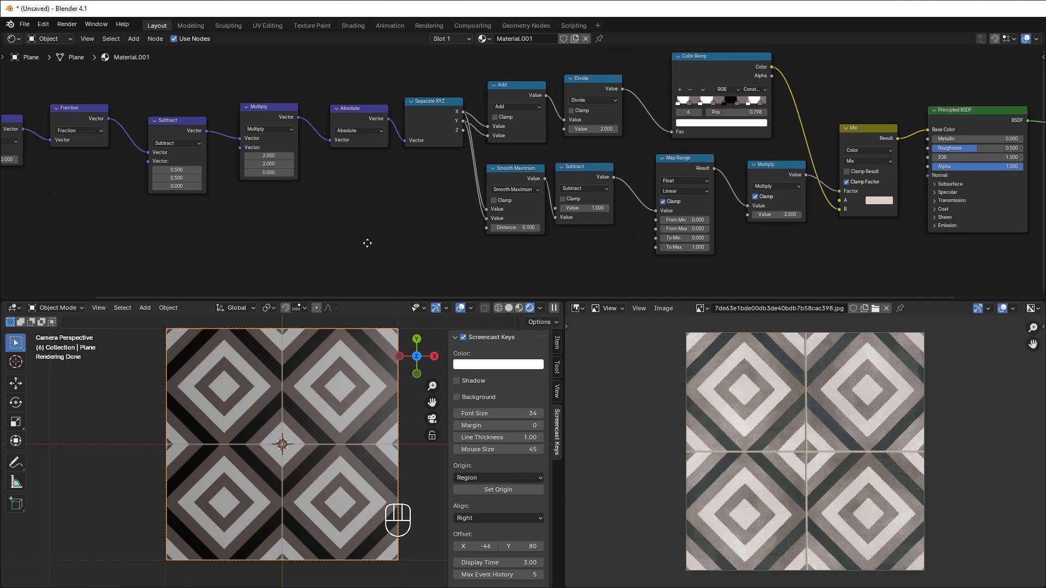
scroll(367, 243, up, 2)
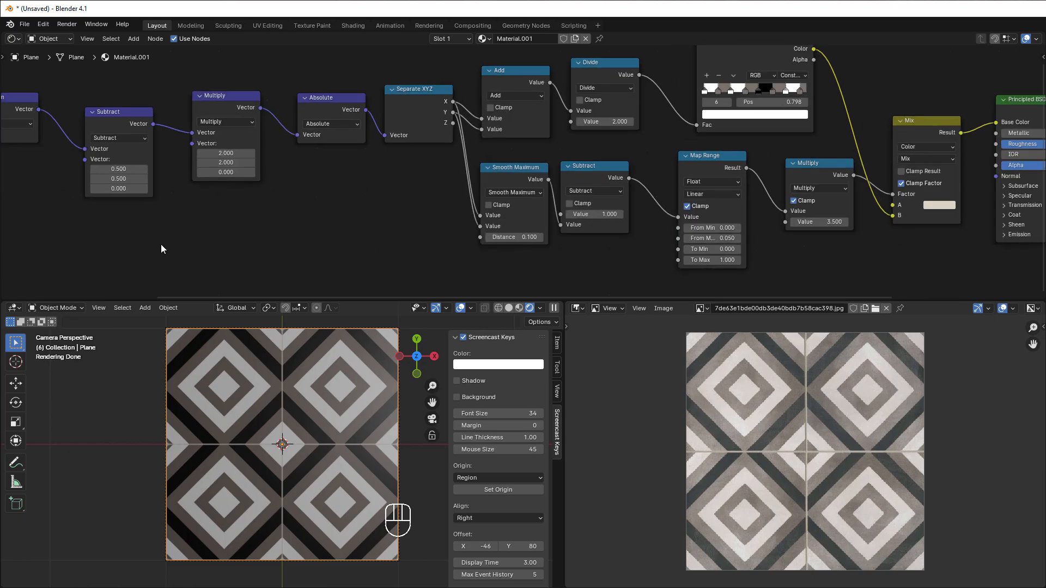
middle_drag(161, 244, 532, 254)
scroll(511, 256, up, 2)
middle_drag(282, 238, 411, 225)
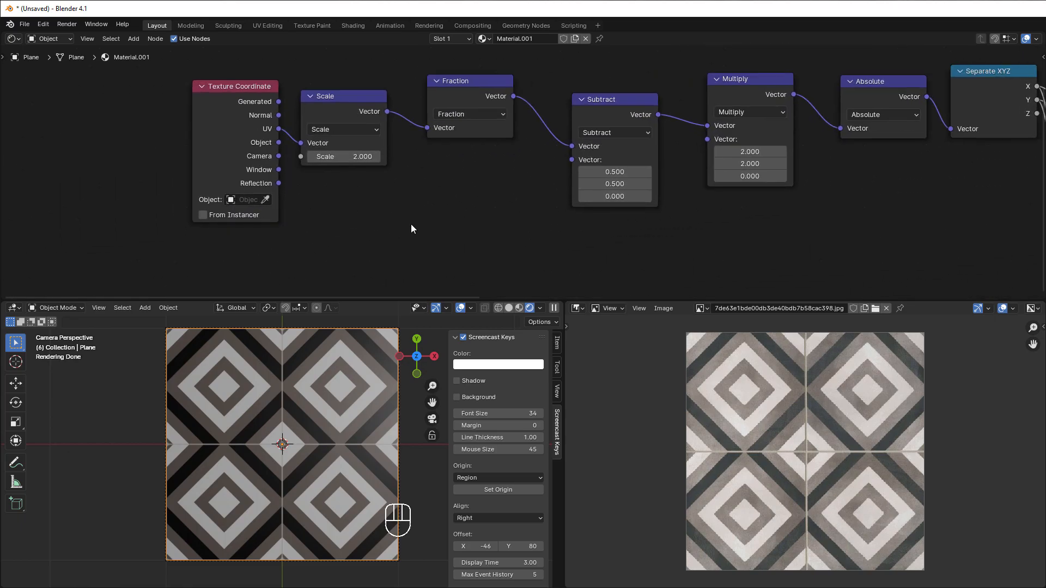
scroll(411, 226, up, 2)
middle_drag(417, 170, 424, 229)
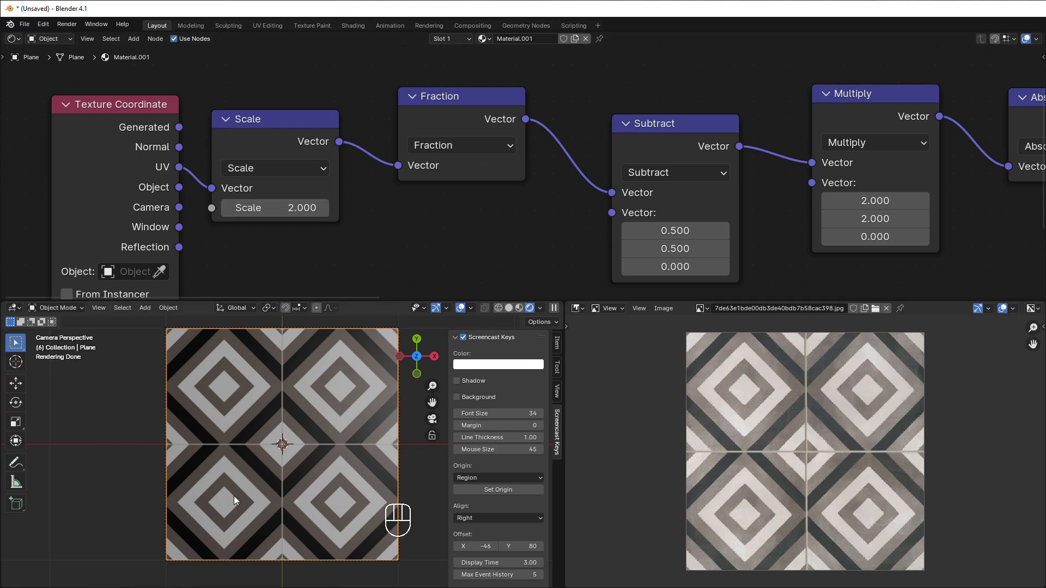
click(280, 208)
text(4)
click(357, 252)
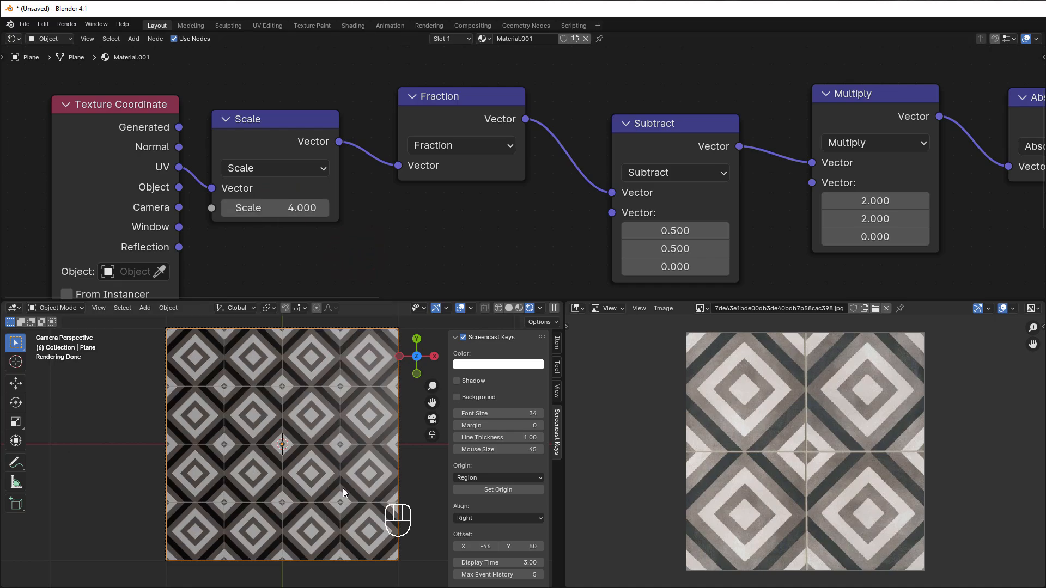
Step: Set the Scale node's Scale back to 2.000
click(280, 208)
text(2)
click(382, 242)
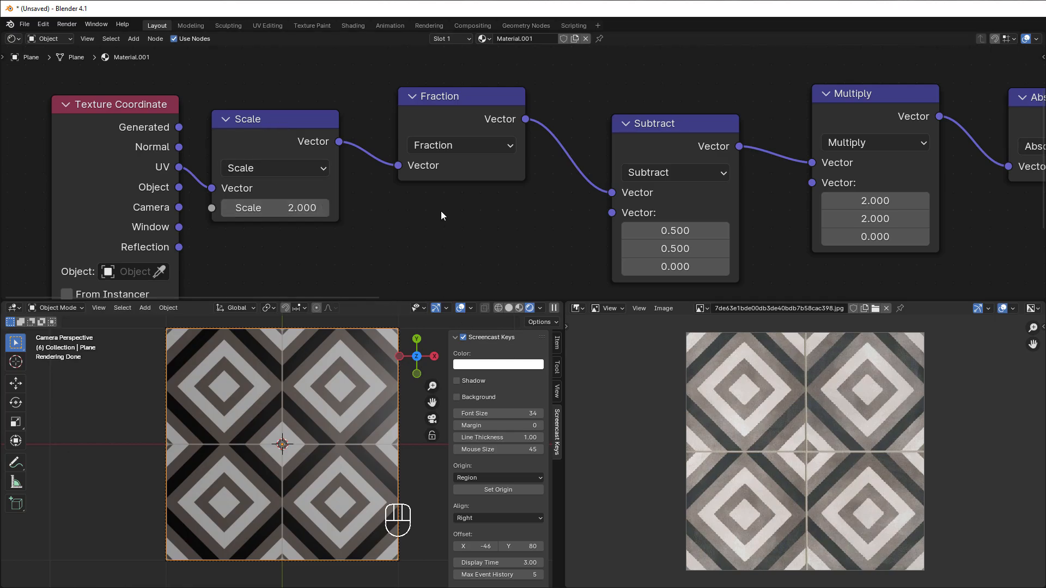
Step: Review the node chain from the coordinate nodes through the pattern and grout branches to the Mix and Principled BSDF
middle_drag(416, 228, 216, 226)
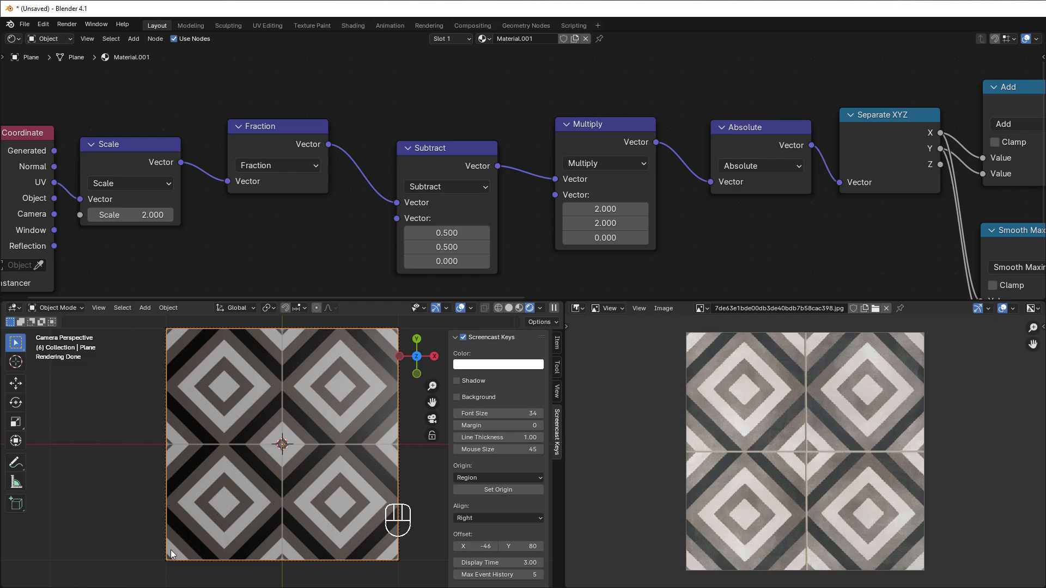
drag(406, 98, 760, 252)
click(806, 237)
scroll(849, 238, down, 1)
middle_drag(849, 234, 378, 245)
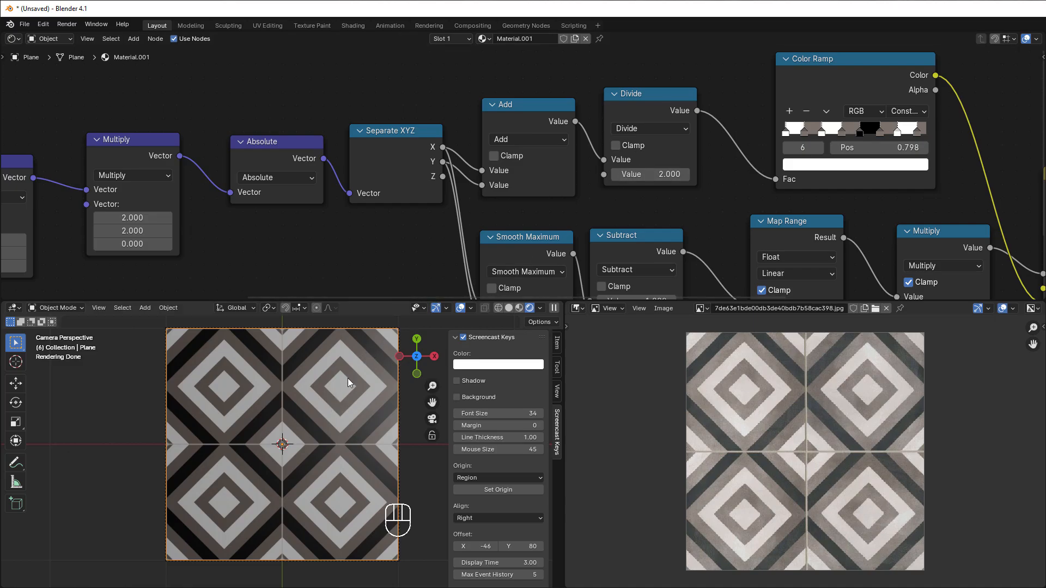
middle_drag(757, 198, 563, 196)
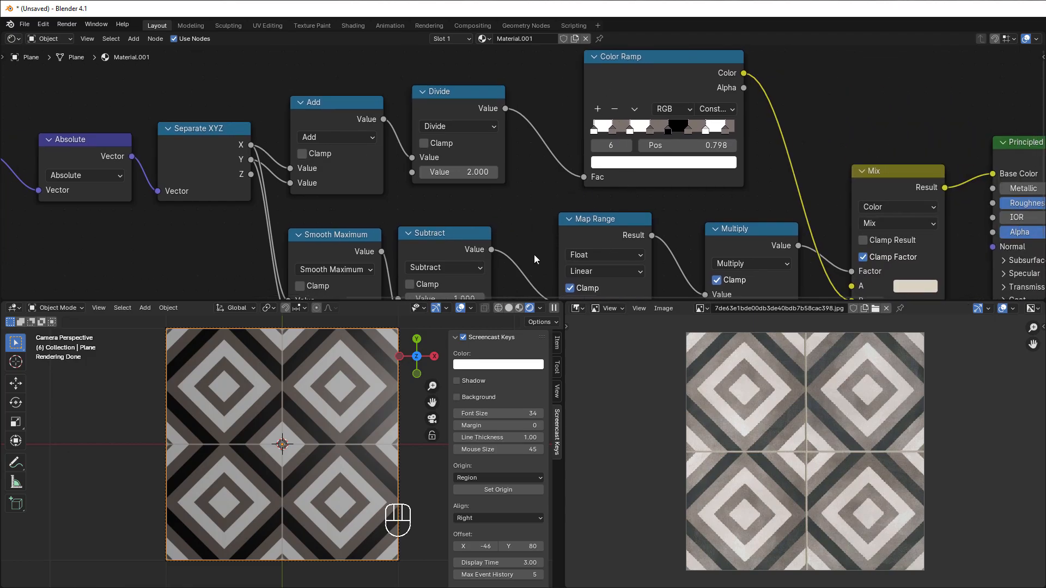
middle_drag(528, 260, 556, 180)
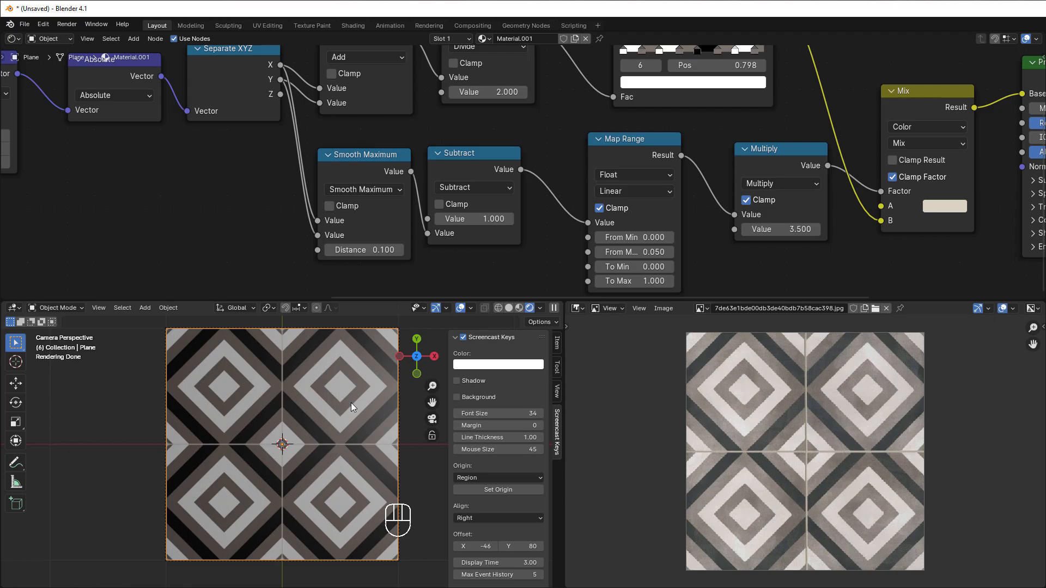
middle_drag(773, 250, 597, 255)
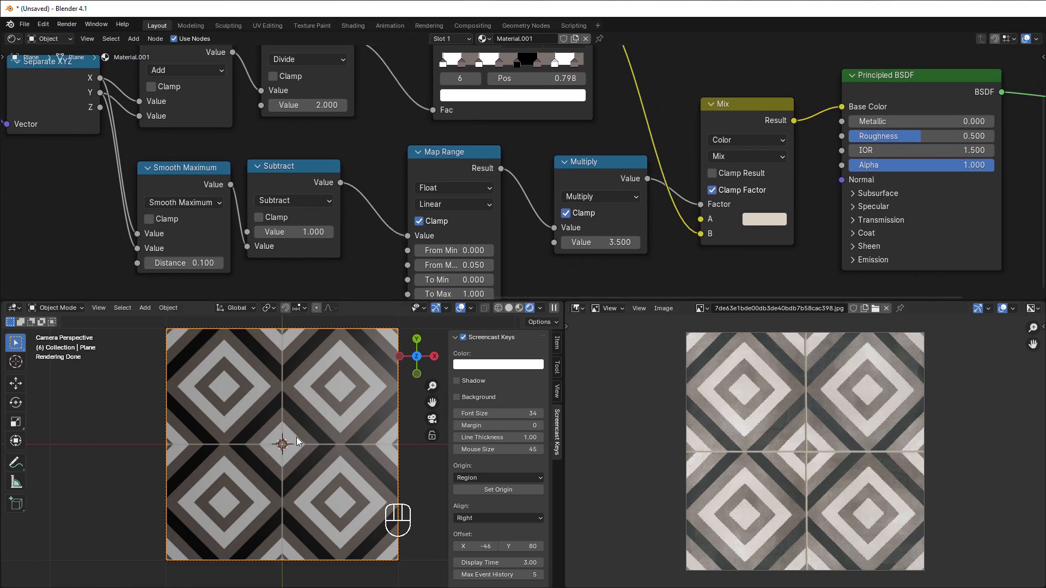
scroll(712, 231, down, 3)
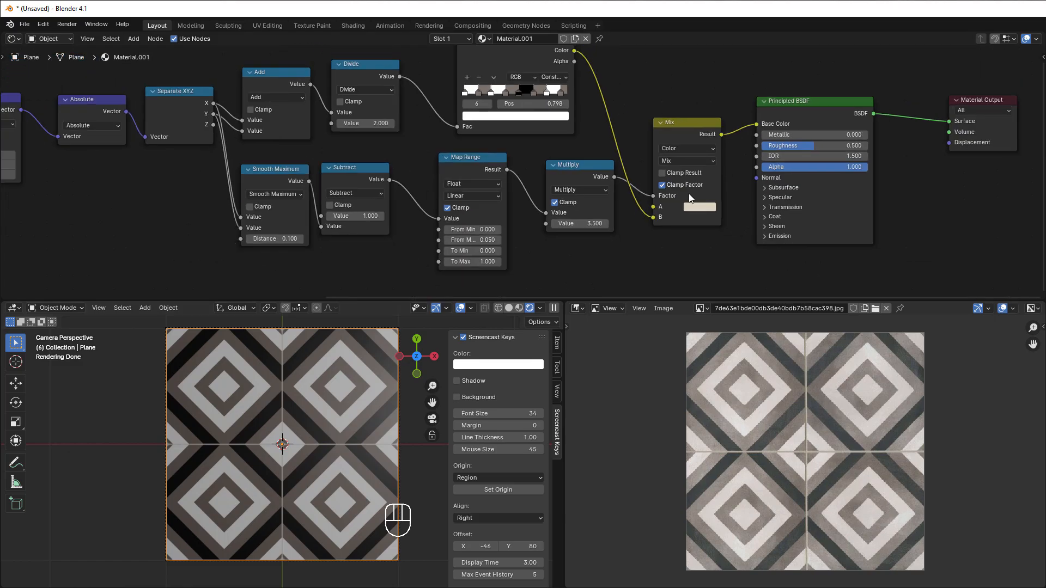
scroll(689, 197, down, 2)
middle_drag(628, 239, 784, 237)
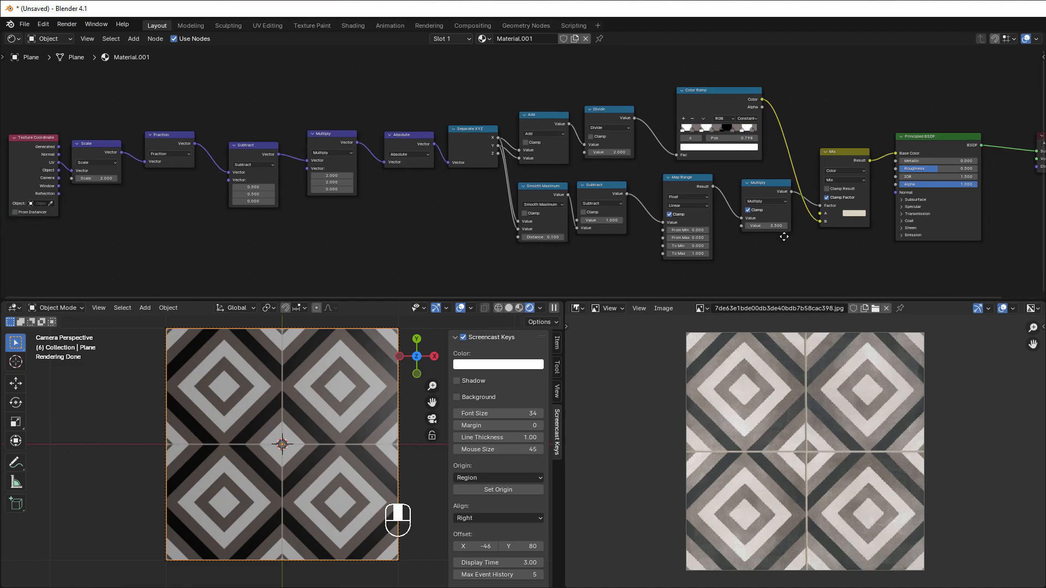